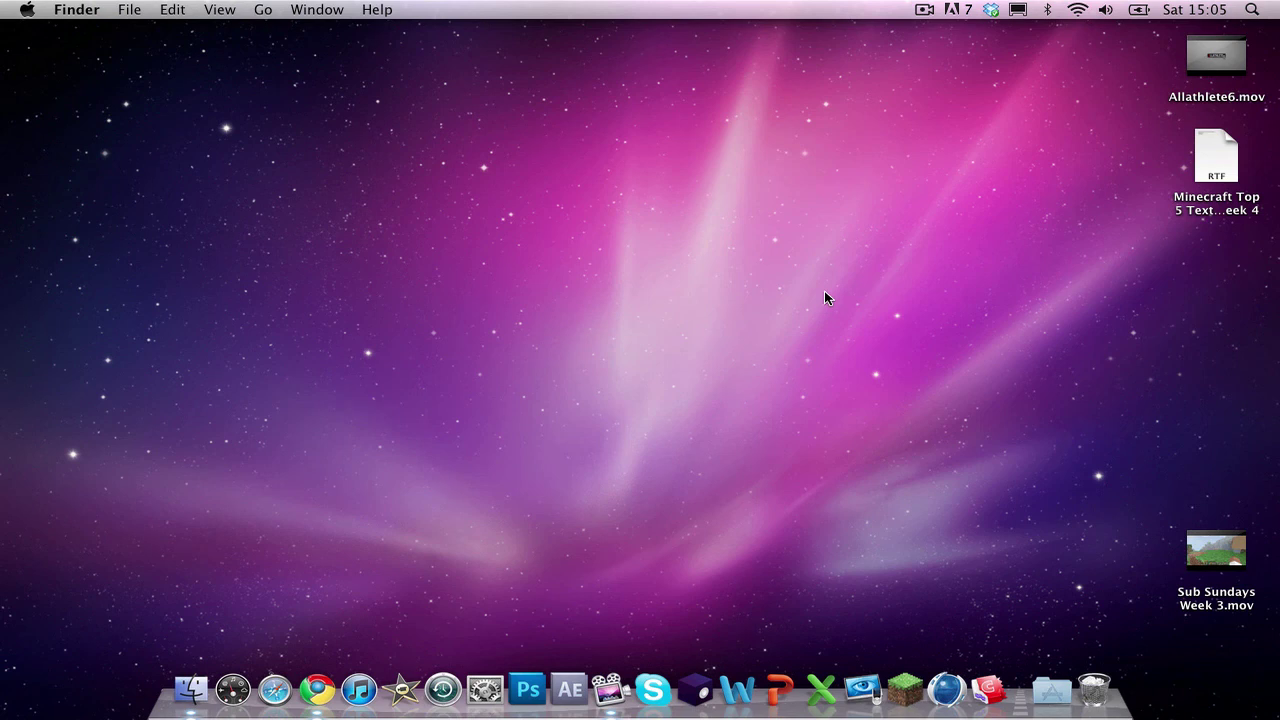
Step: Switch to Chrome and jump to the stable branch downloads from the quick links of the MCEdit forum thread
left_click(317, 690)
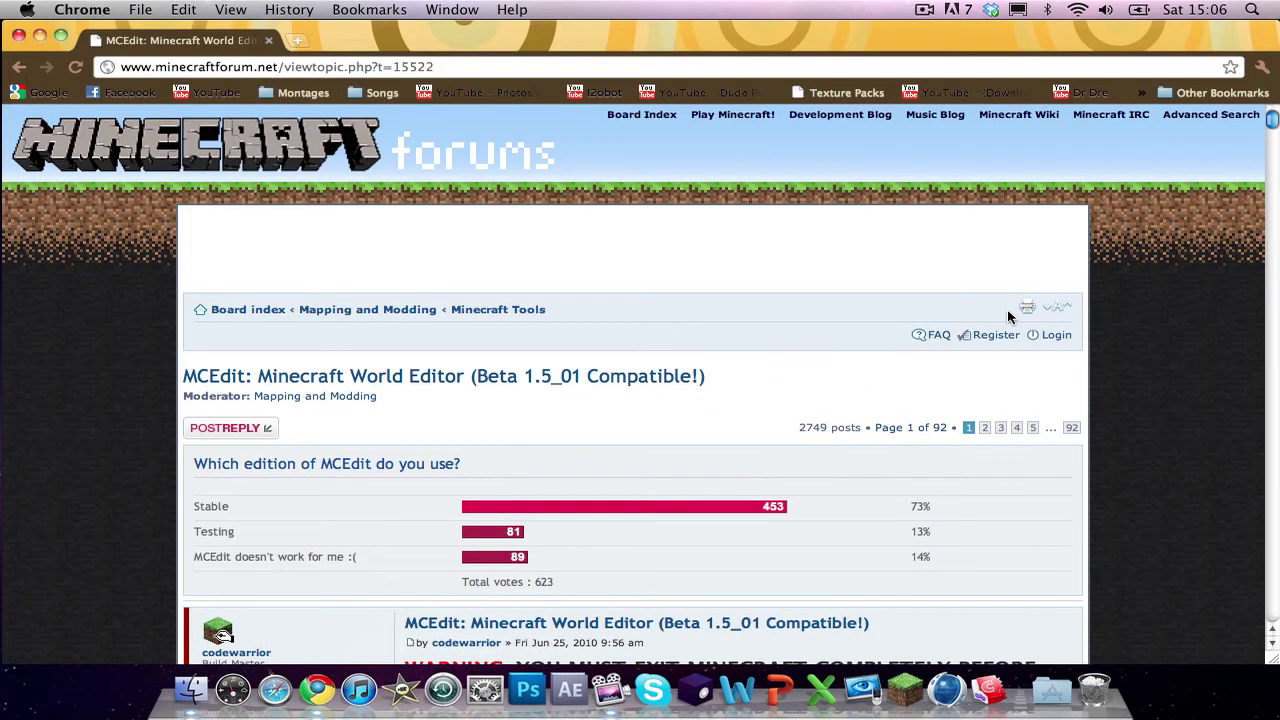
scroll(1104, 281, "down", 1)
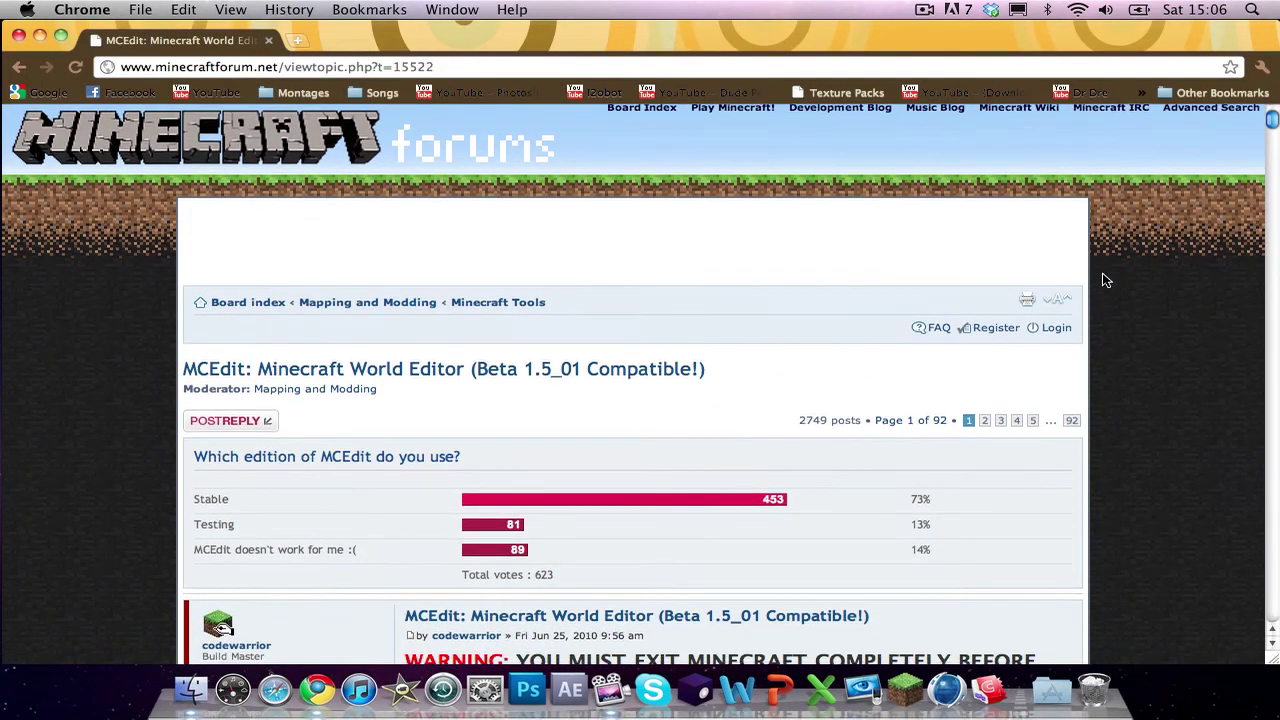
scroll(1104, 281, "down", 5)
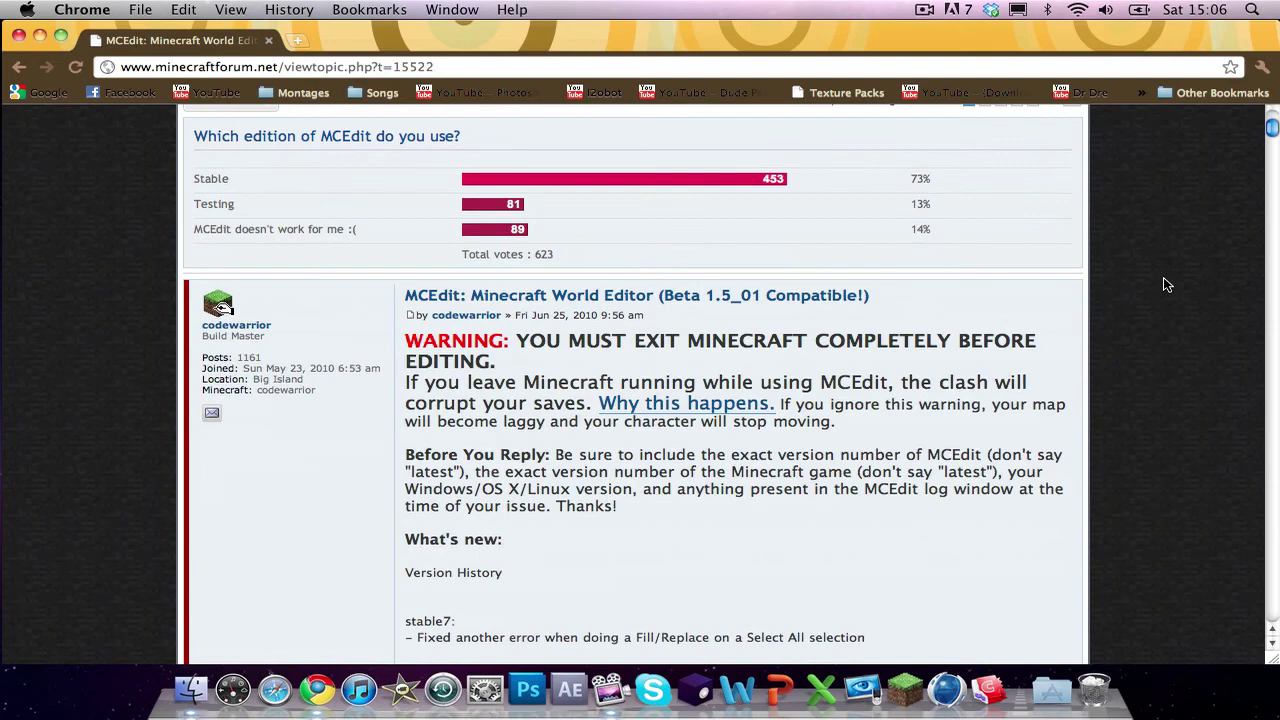
scroll(1163, 280, "down", 8)
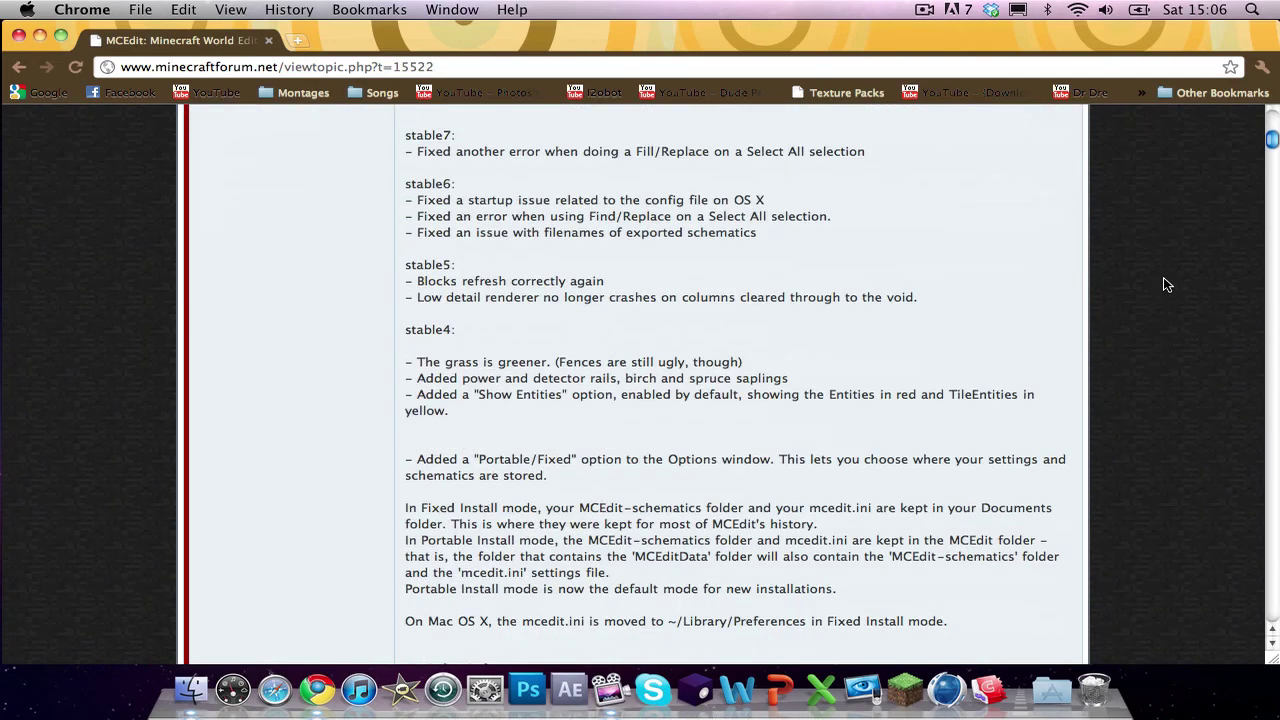
scroll(1163, 285, "down", 2)
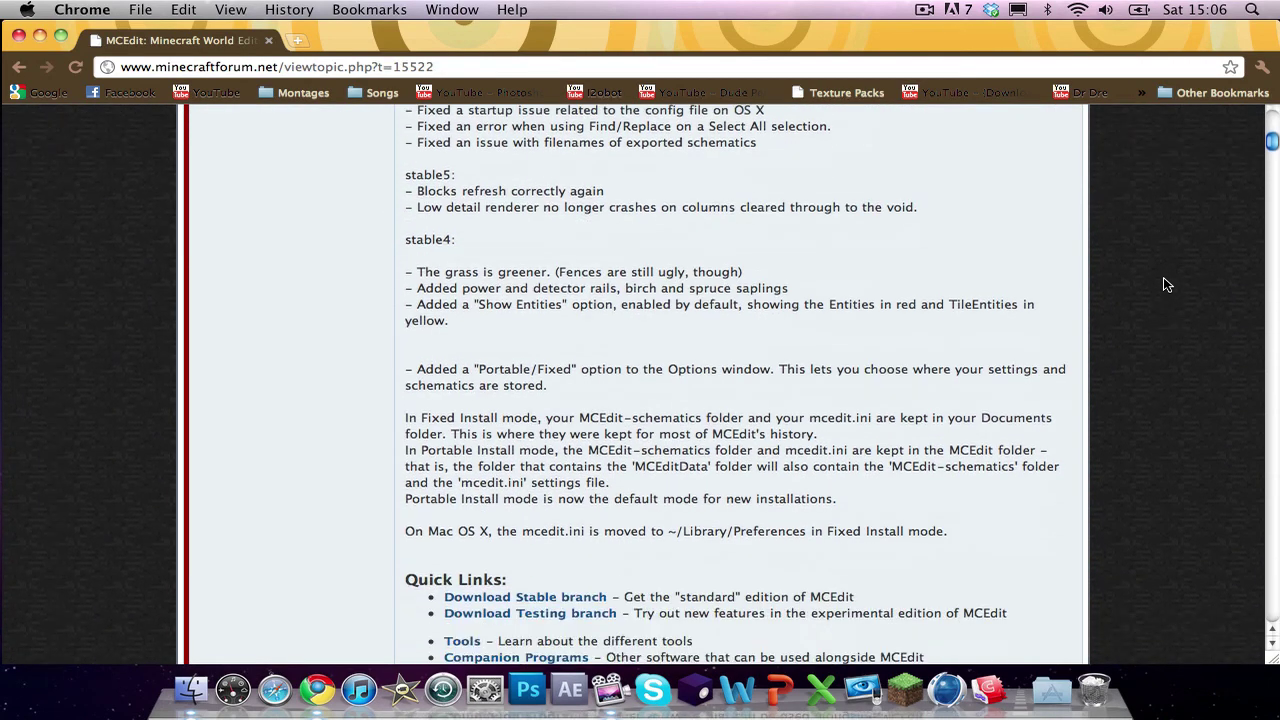
scroll(1163, 285, "down", 6)
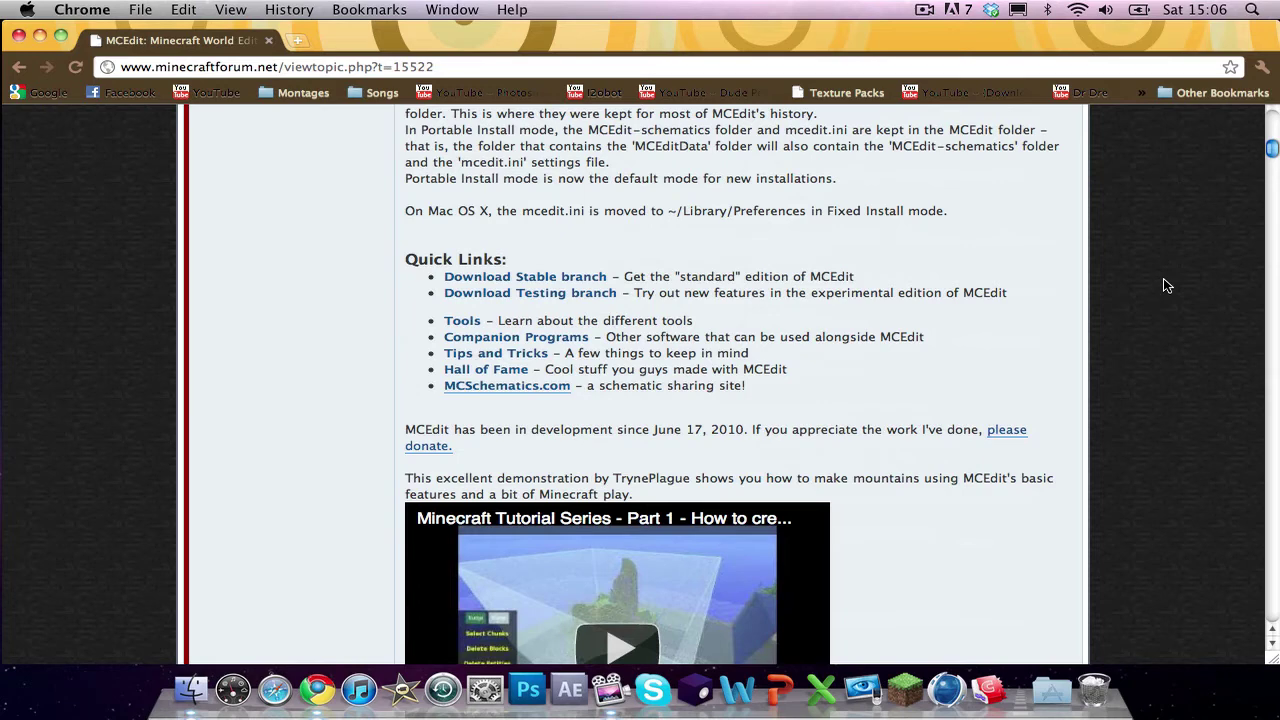
scroll(1163, 286, "down", 4)
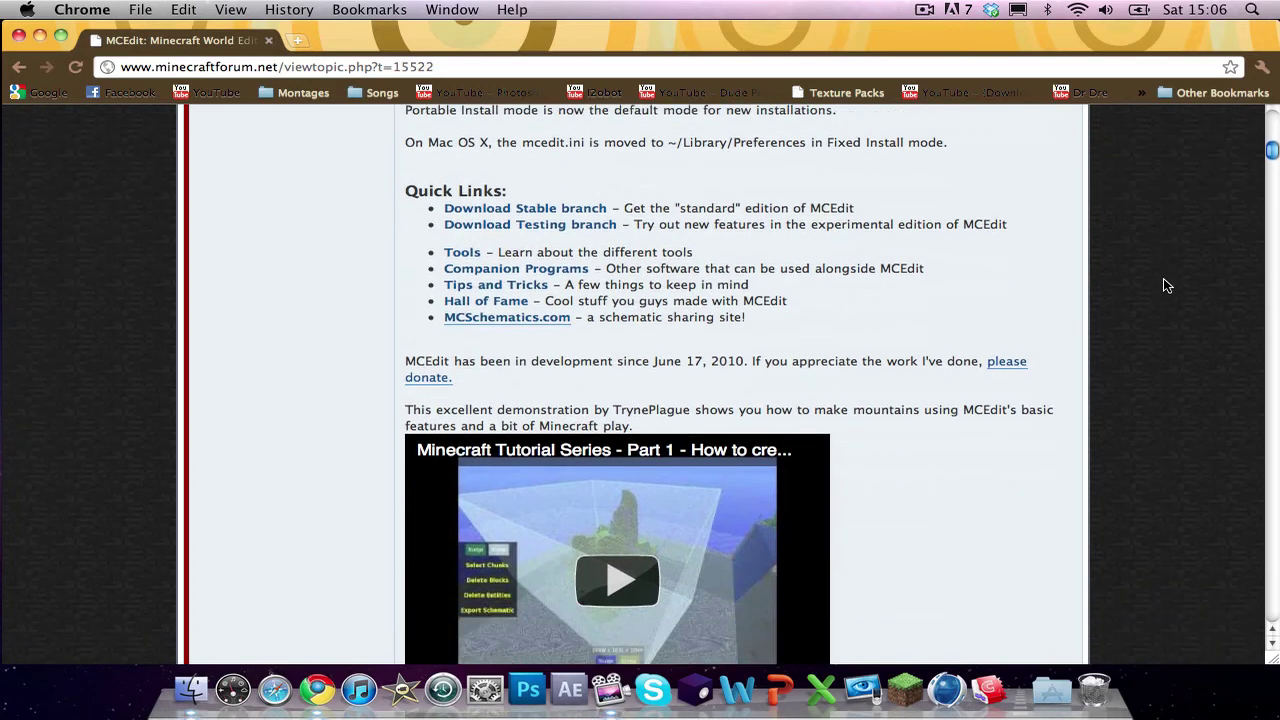
scroll(1163, 285, "up", 2)
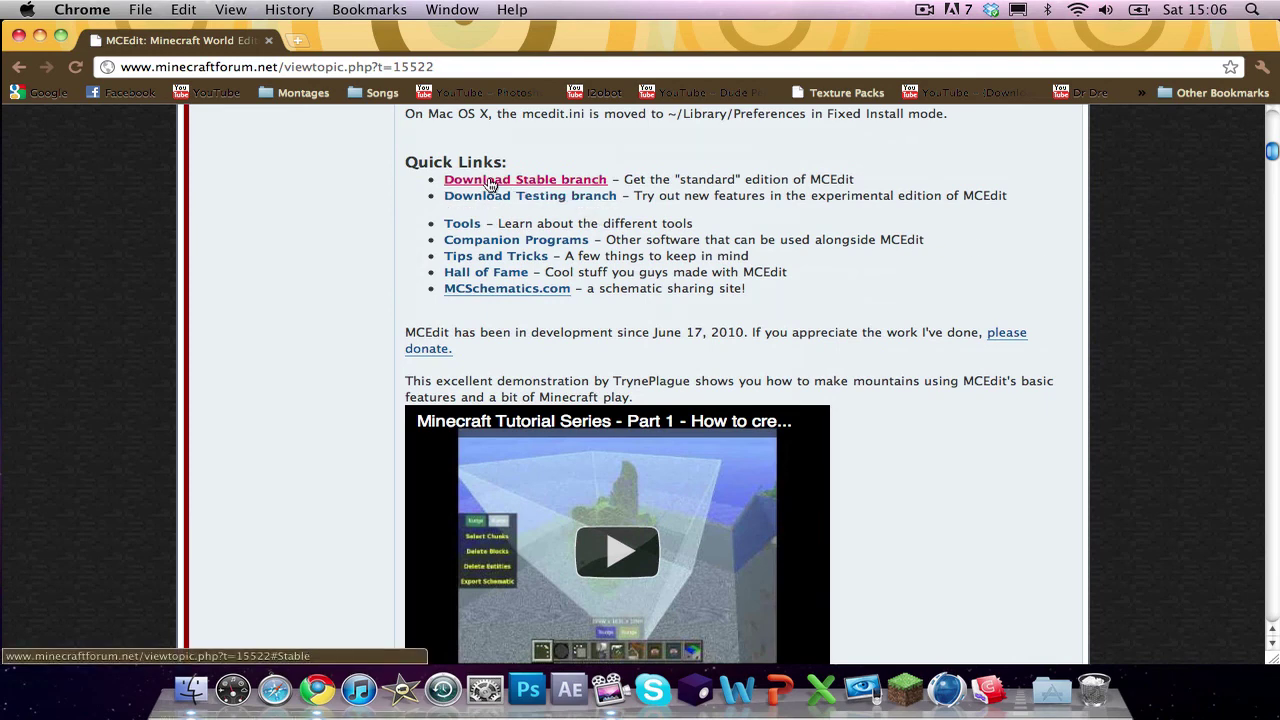
left_click(483, 188)
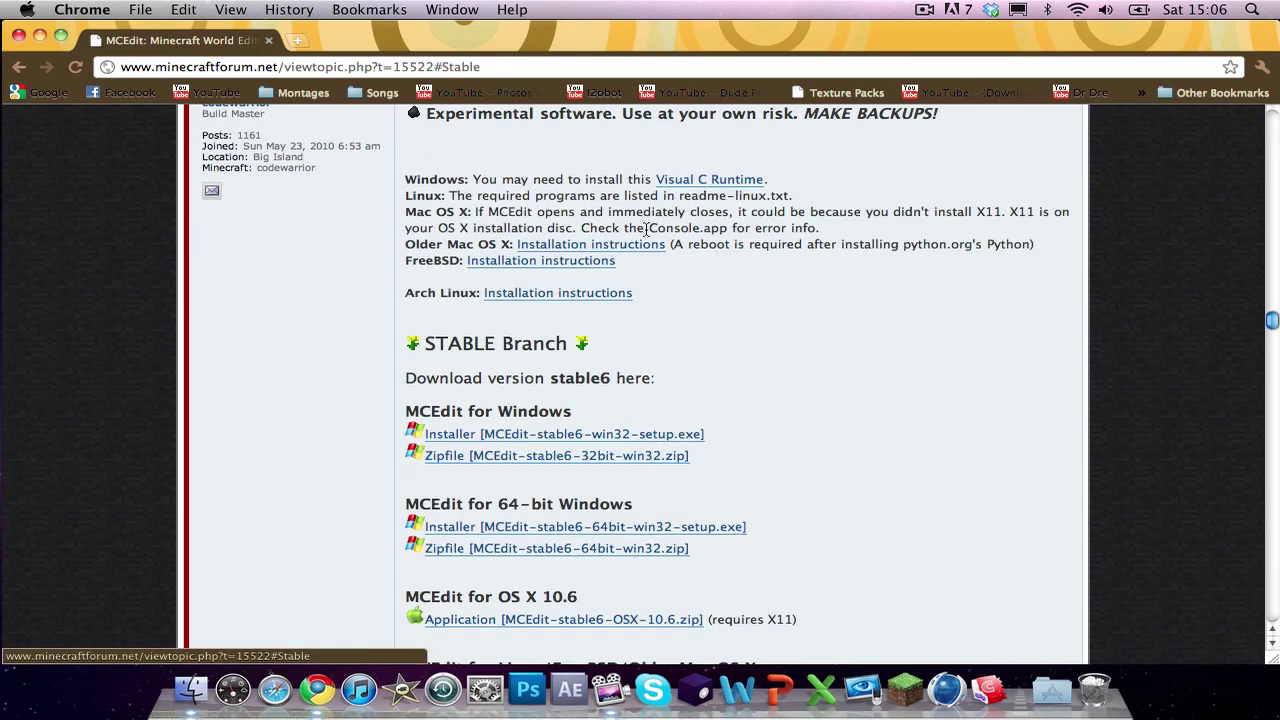
Step: Download the OS X 10.6 application MCEdit-stable6-OSX-10.6.zip and show the downloaded file in Finder
scroll(708, 366, "down", 2)
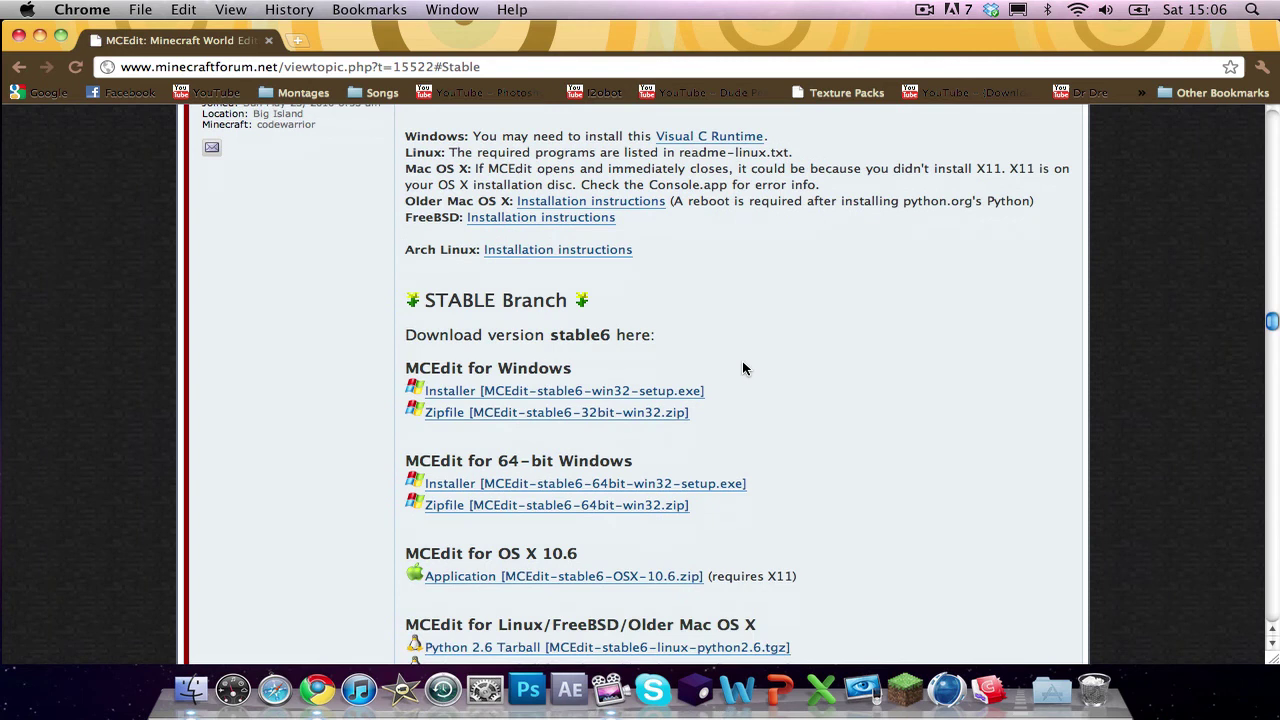
left_click(568, 513)
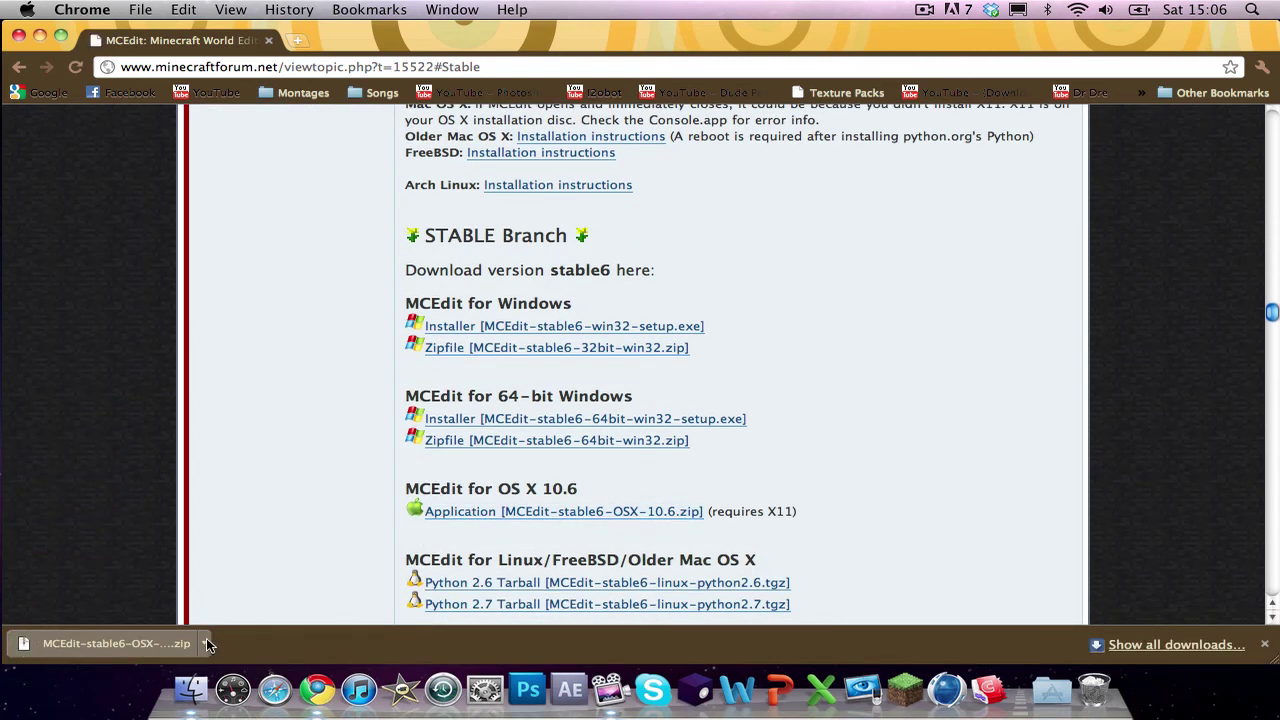
left_click(206, 644)
left_click(150, 560)
left_click(207, 643)
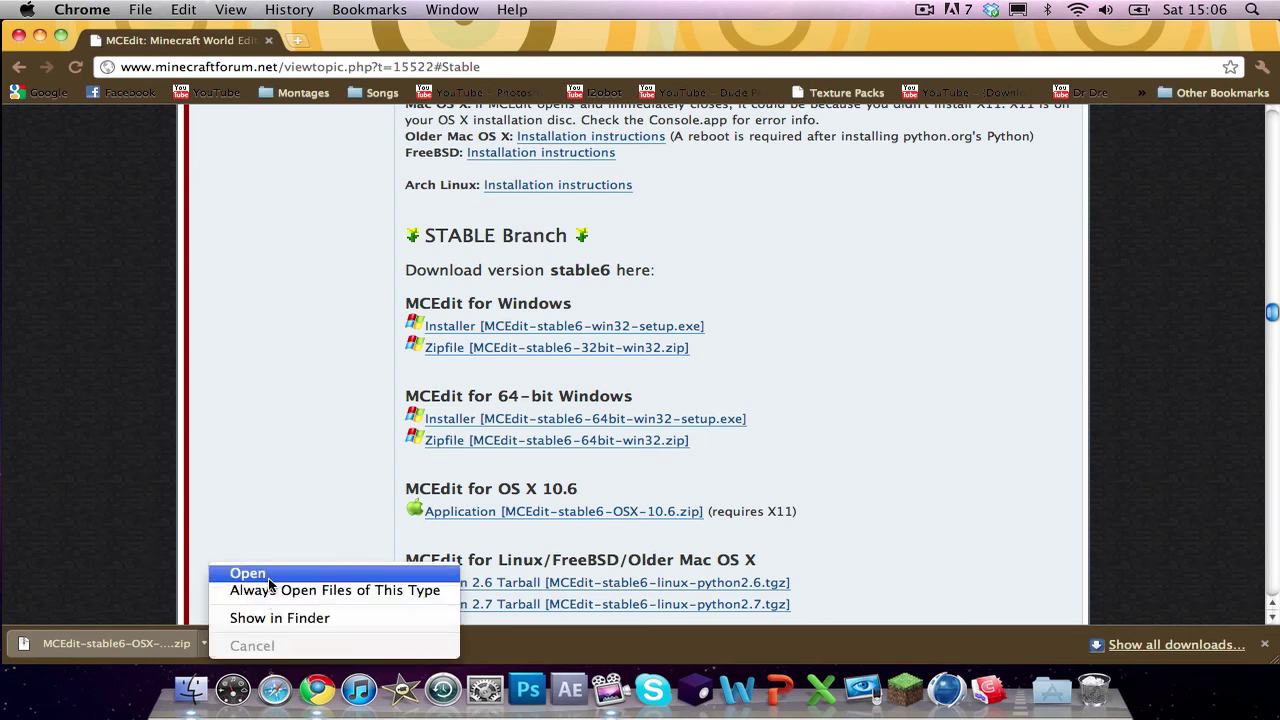
left_click(279, 618)
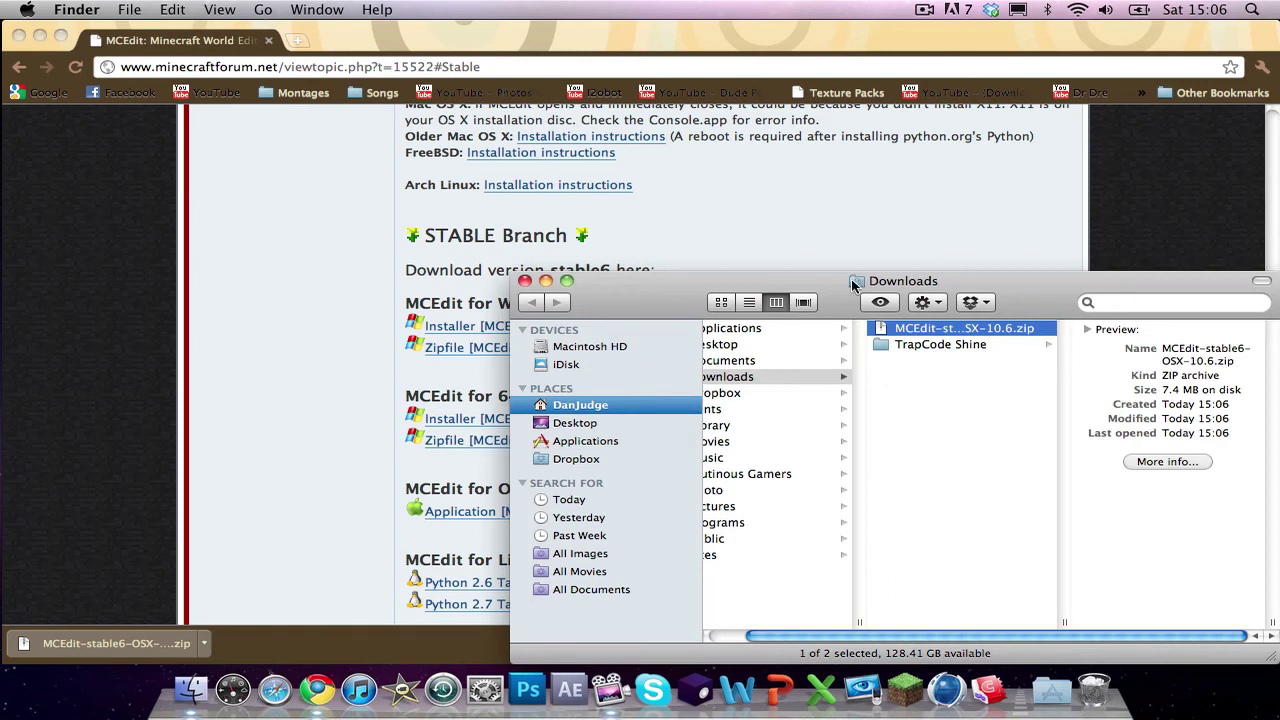
Step: Hide the browser and extract the MCEdit-stable6-OSX-10.6.zip archive in the Downloads folder
left_click_drag(853, 285, 537, 154)
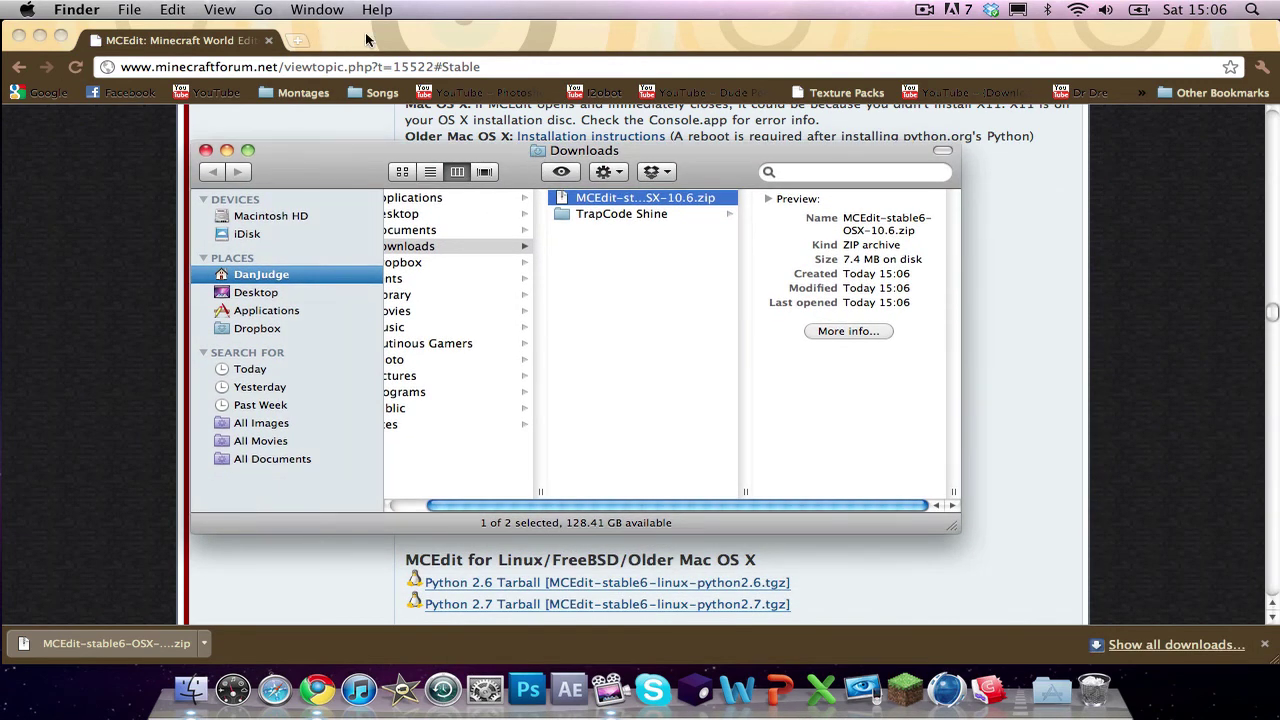
left_click(365, 38)
key("super+h")
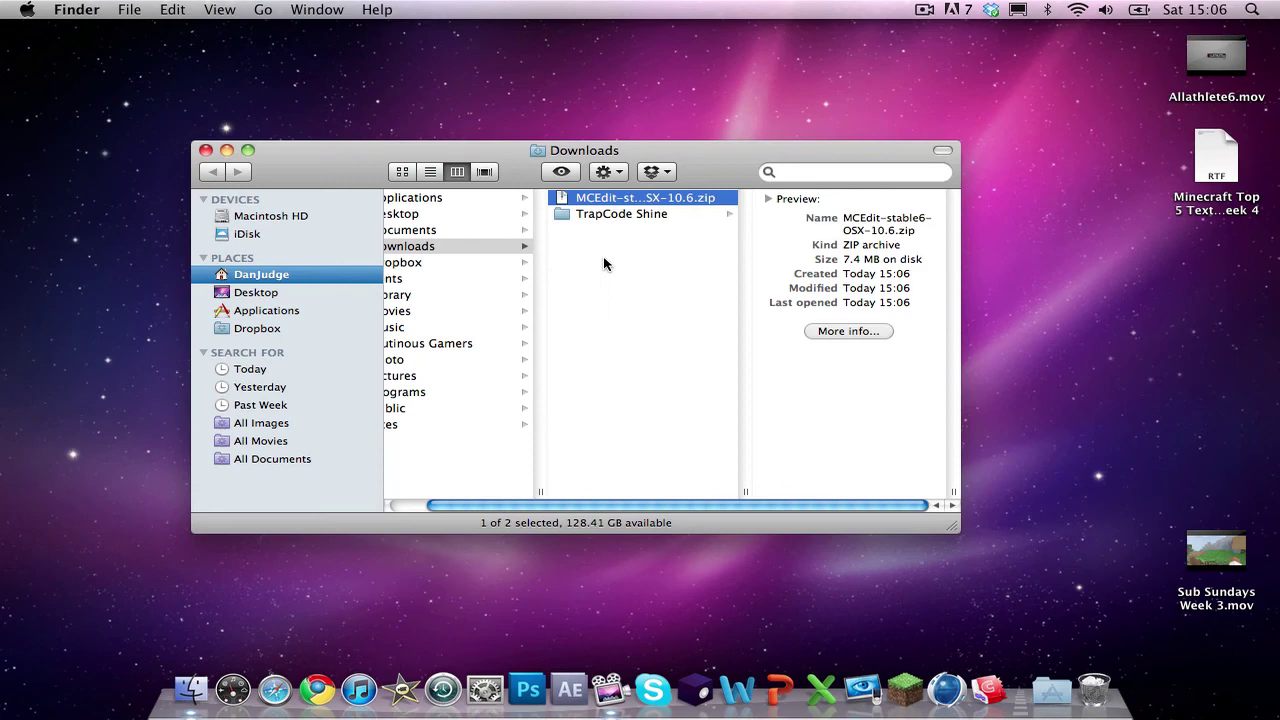
right_click(618, 206)
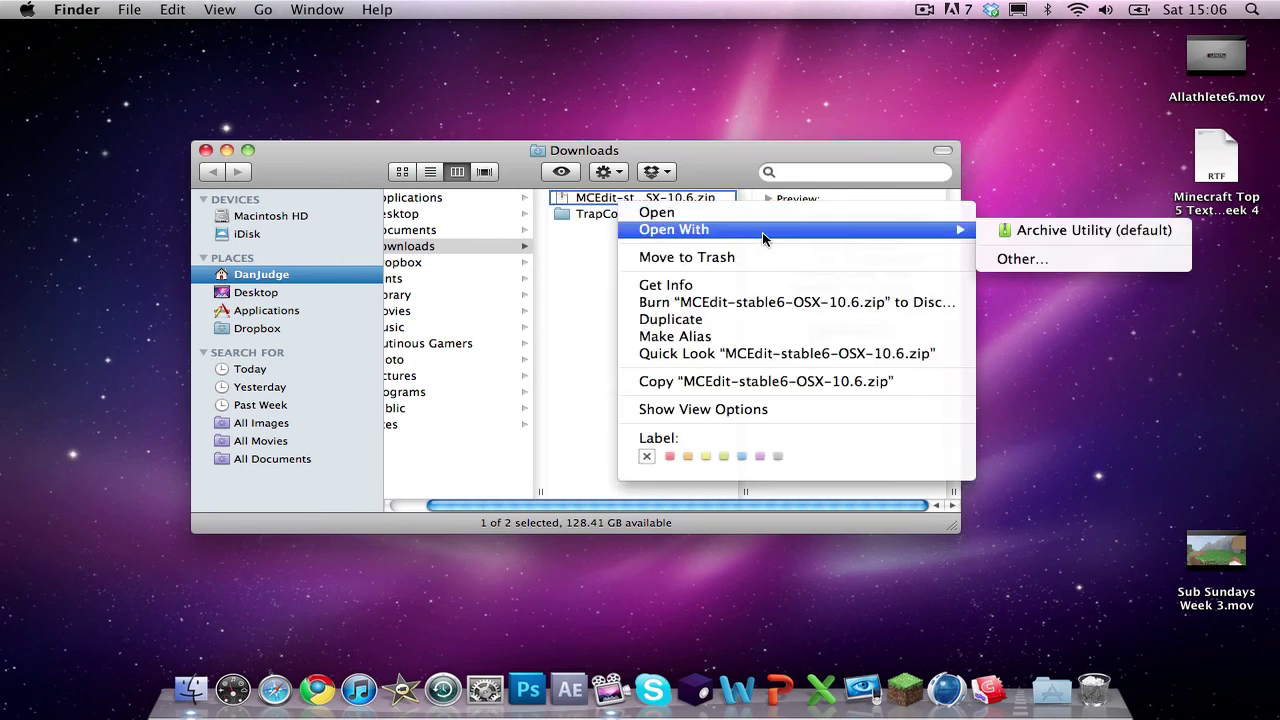
left_click(618, 201)
double_click(618, 201)
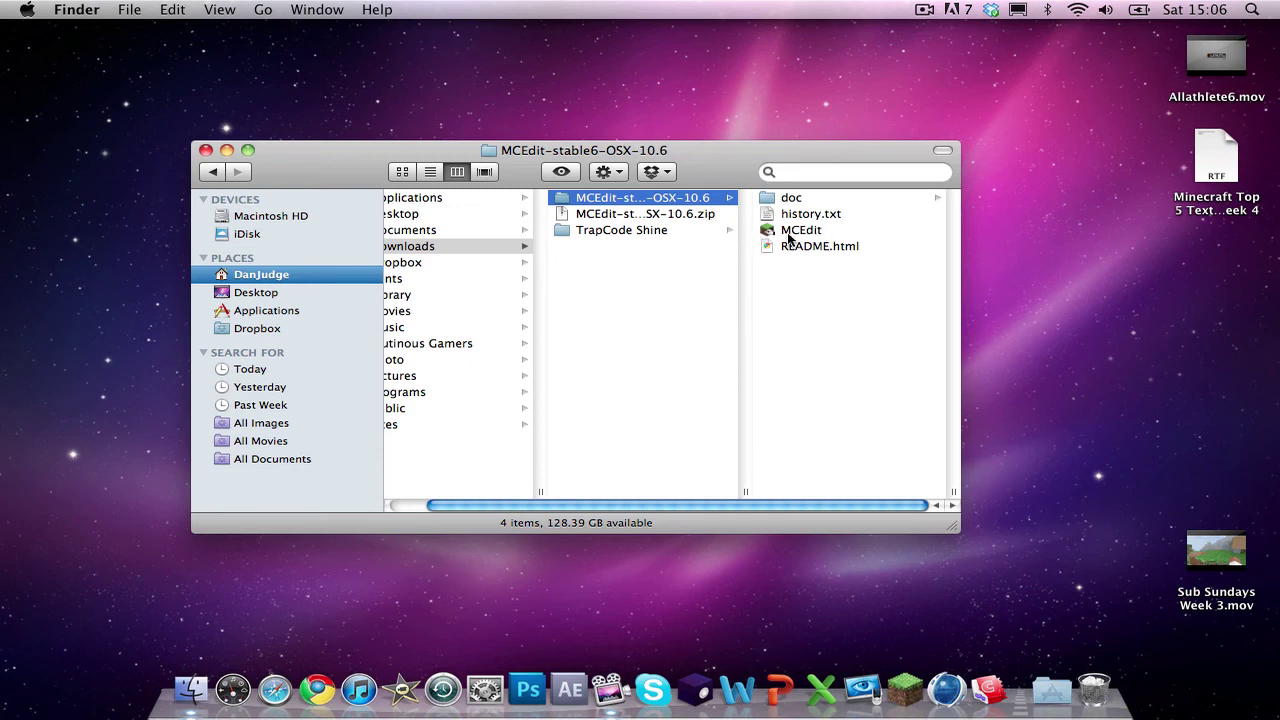
Step: Launch MCEdit from the extracted folder, allow it to open, close the Finder window and dismiss MCEdit's startup warning
double_click(789, 232)
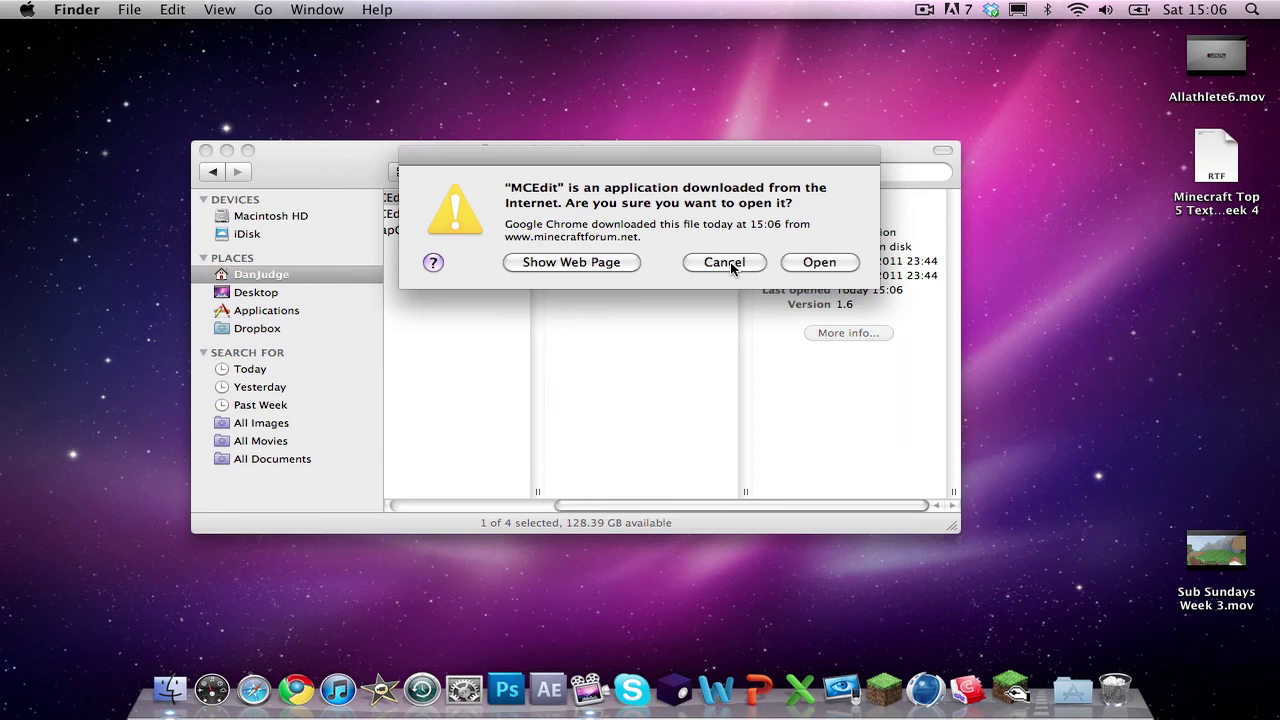
left_click(793, 261)
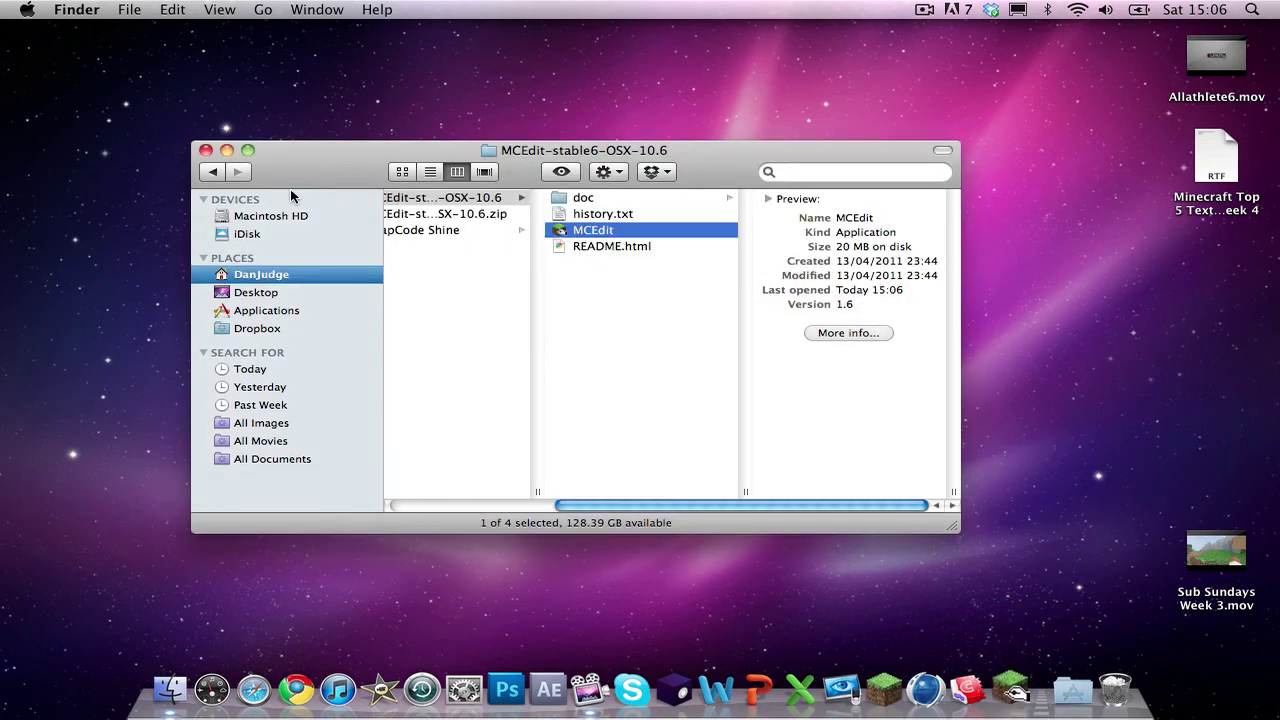
left_click(205, 150)
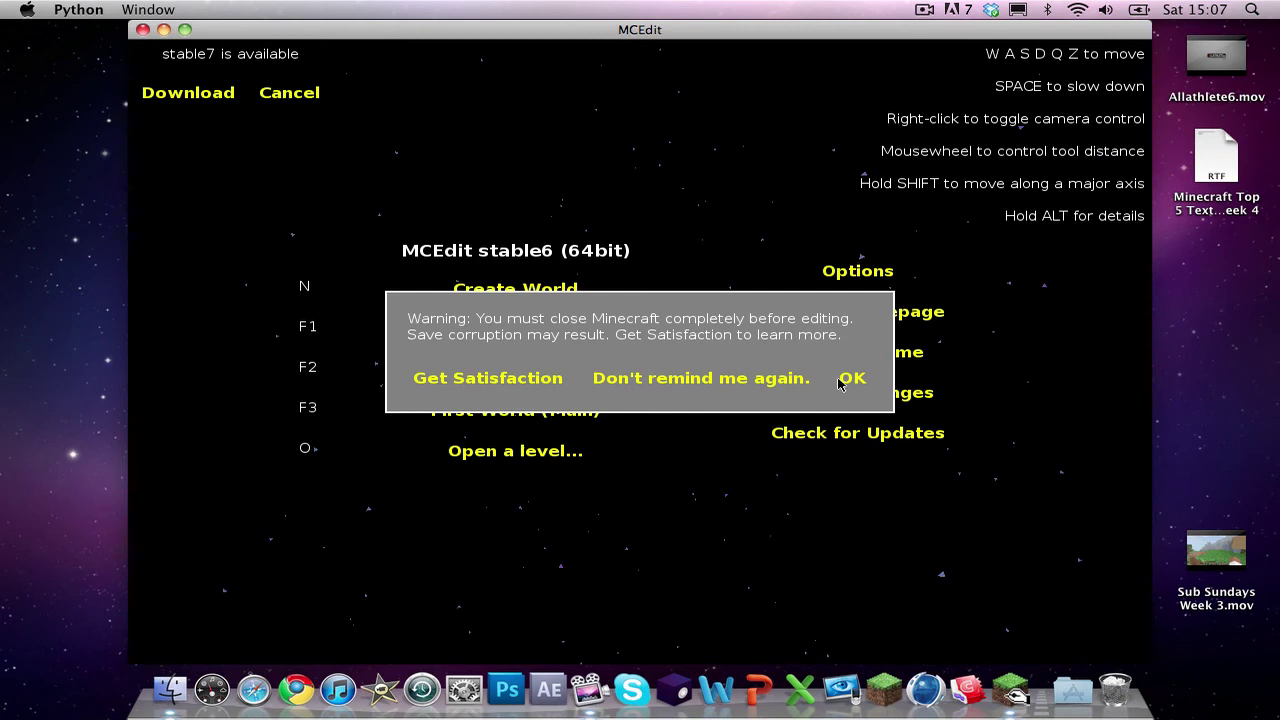
left_click(845, 380)
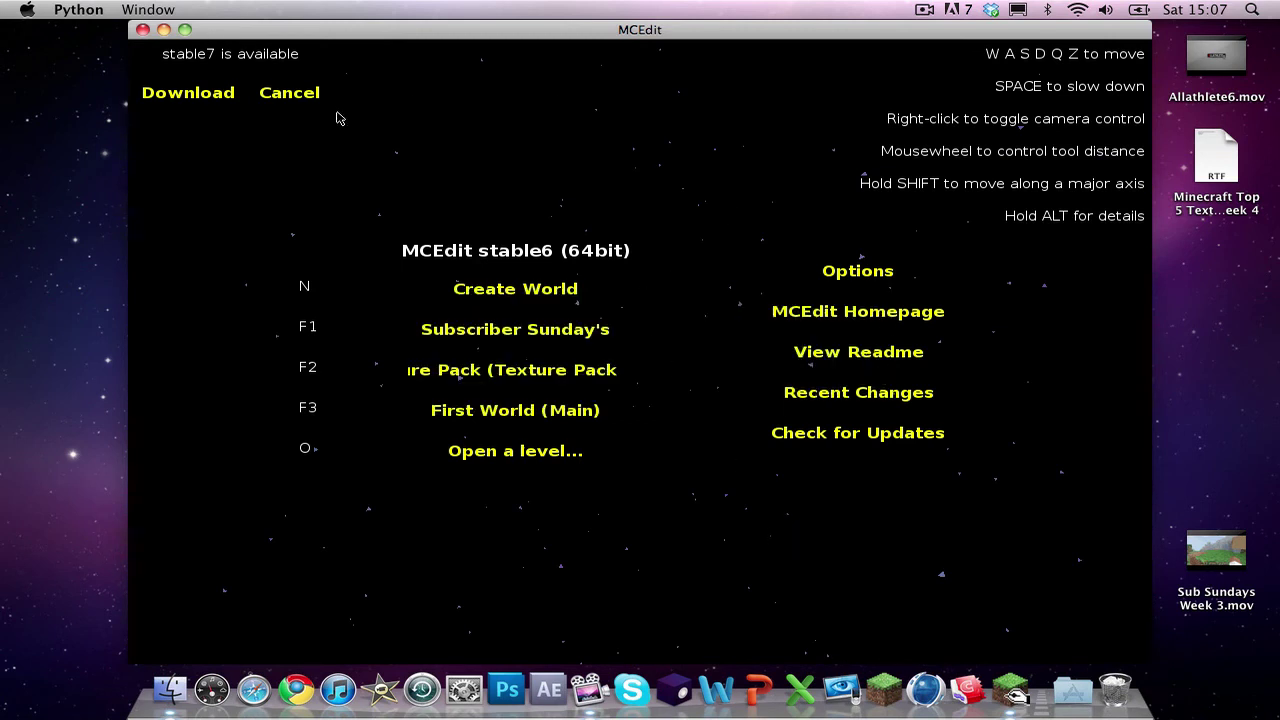
Step: Download and install the stable7 update for MCEdit, then close MCEdit
left_click(188, 92)
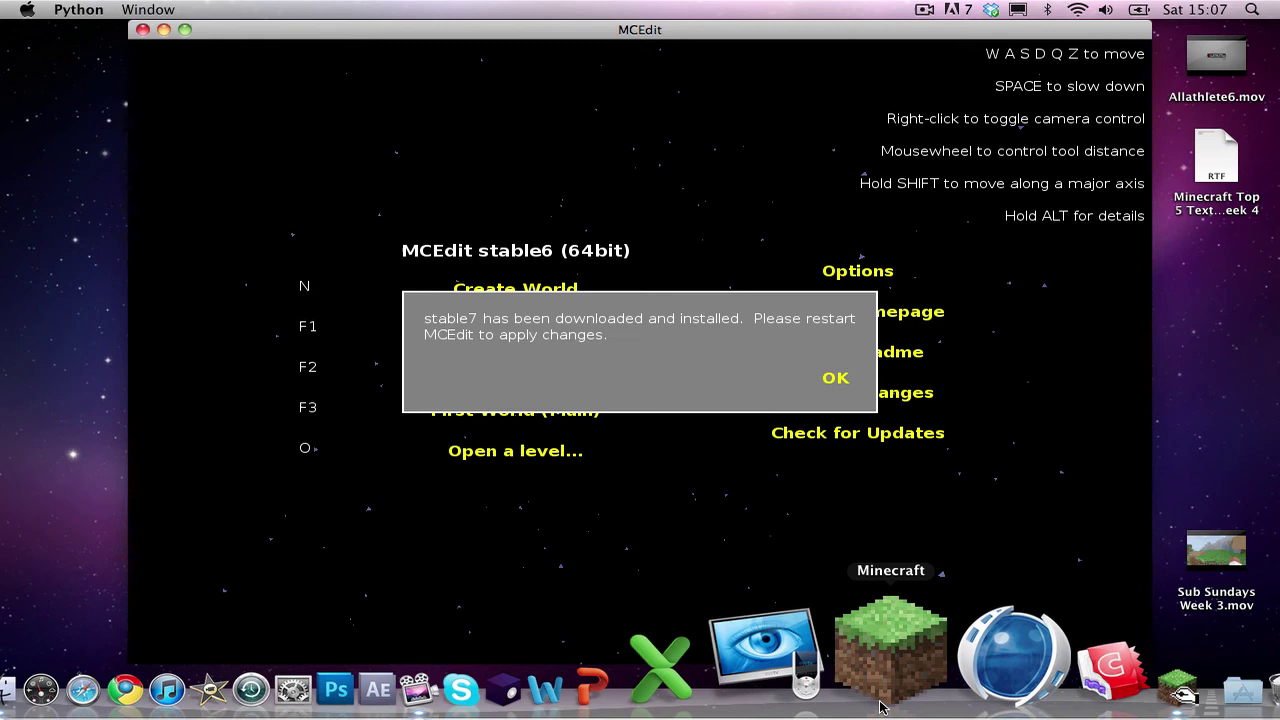
left_click(833, 378)
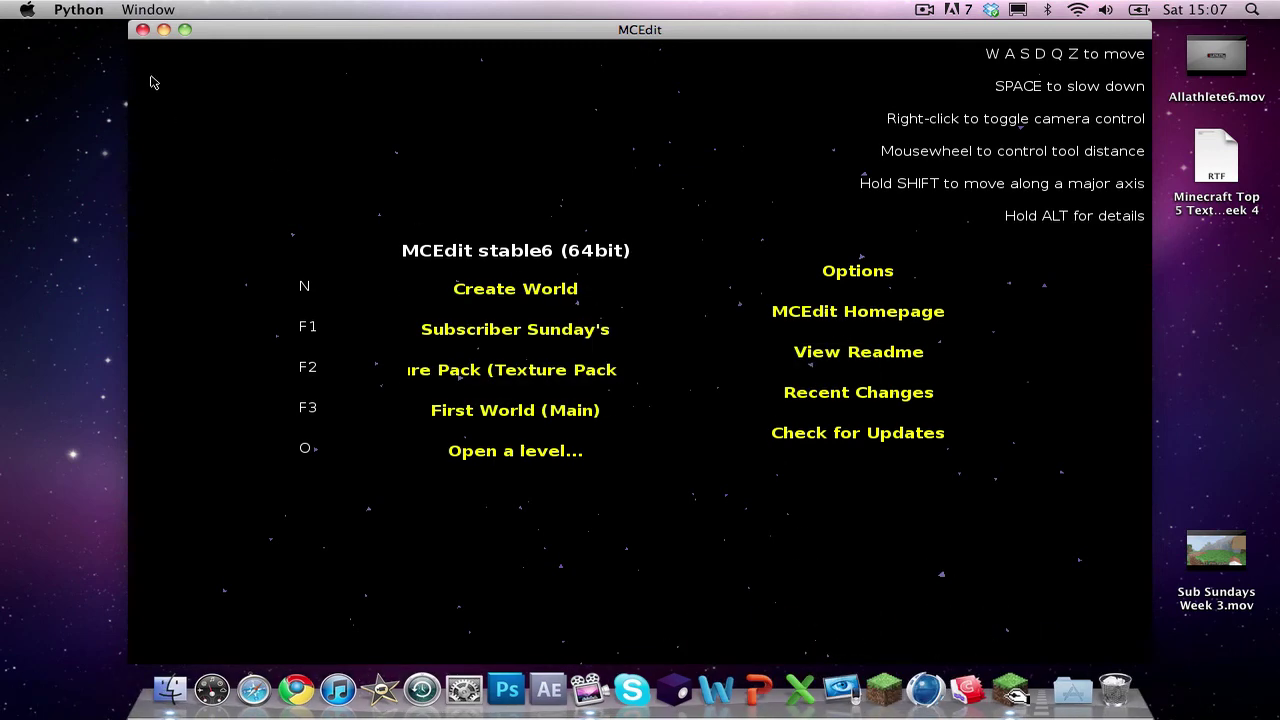
left_click(143, 30)
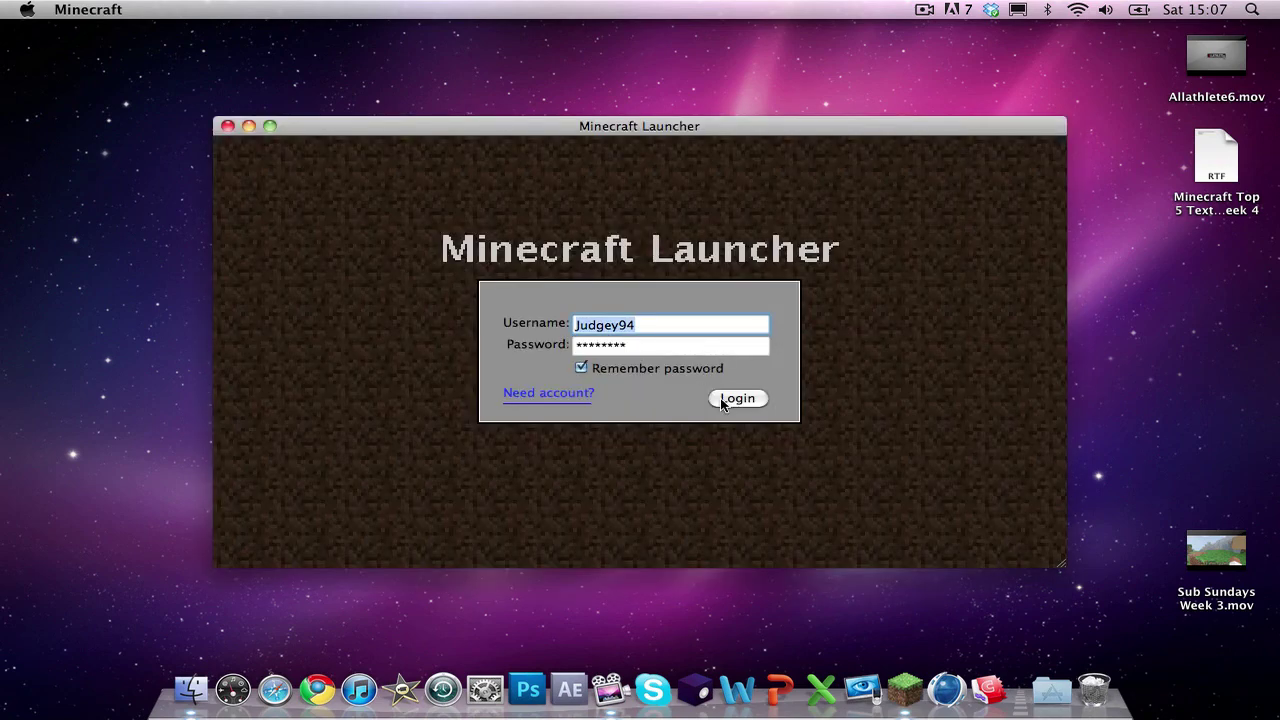
Step: Log in to Minecraft with the saved account and create a new singleplayer world named "Mc Edit" with a random seed
left_click(720, 398)
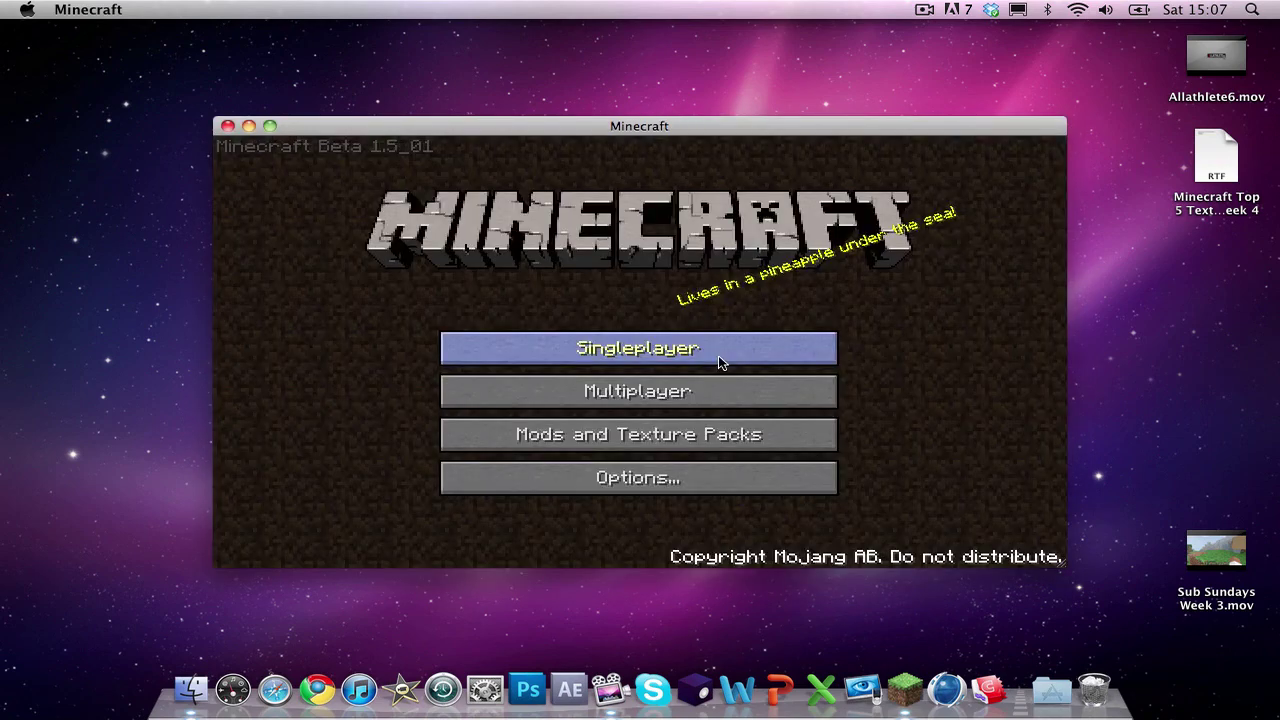
left_click(718, 356)
left_click(714, 482)
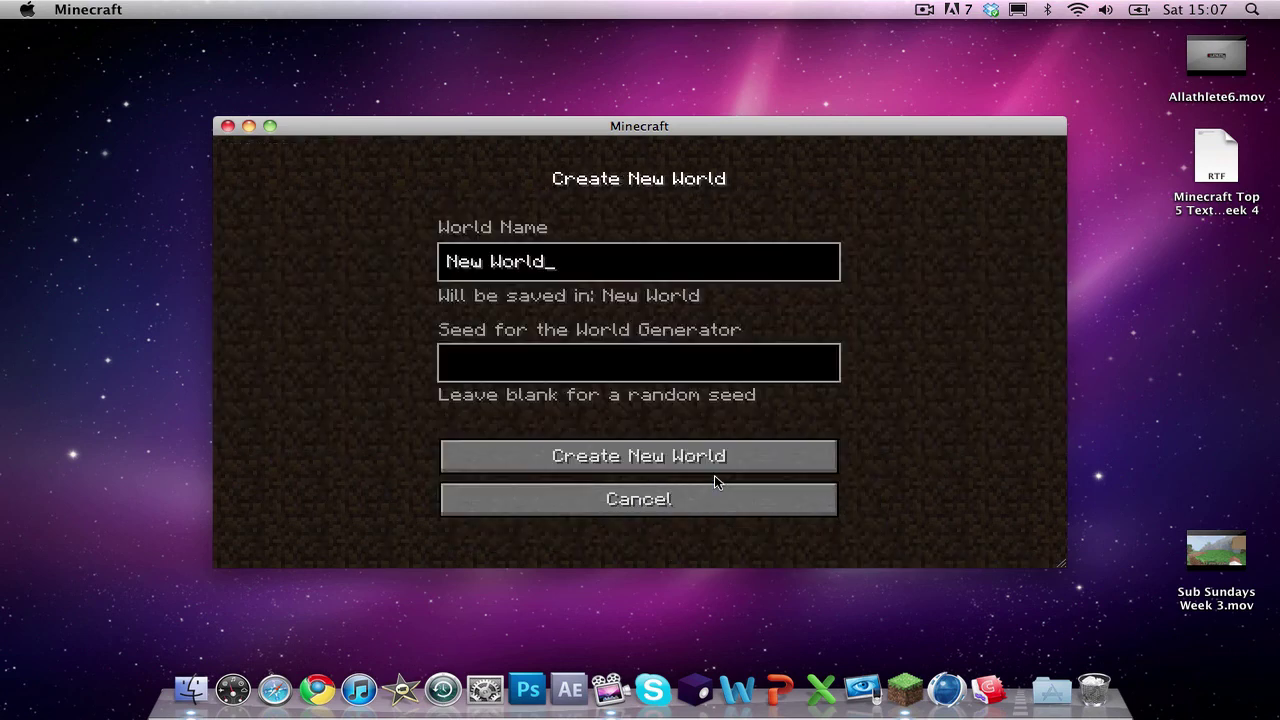
key("BackSpace")
key("BackSpace")
key("BackSpace")
key("BackSpace")
key("BackSpace")
key("BackSpace")
key("BackSpace")
key("BackSpace")
key("BackSpace")
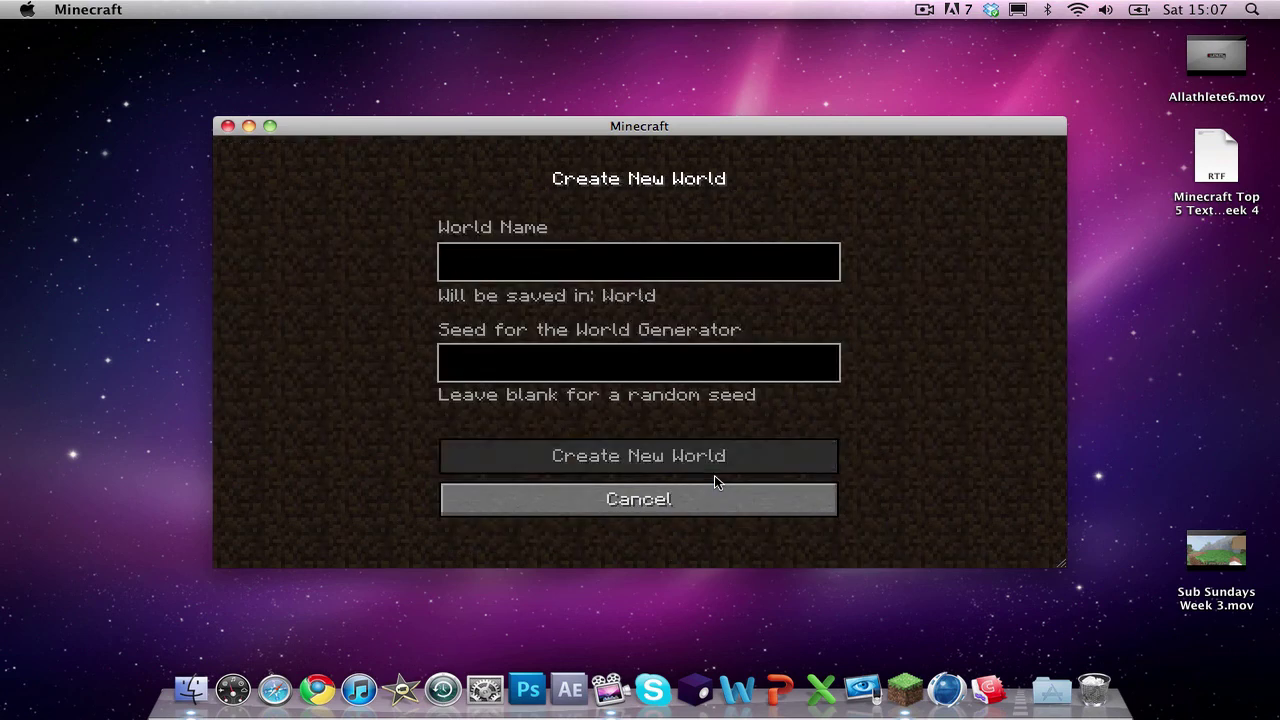
type("Mc Edit")
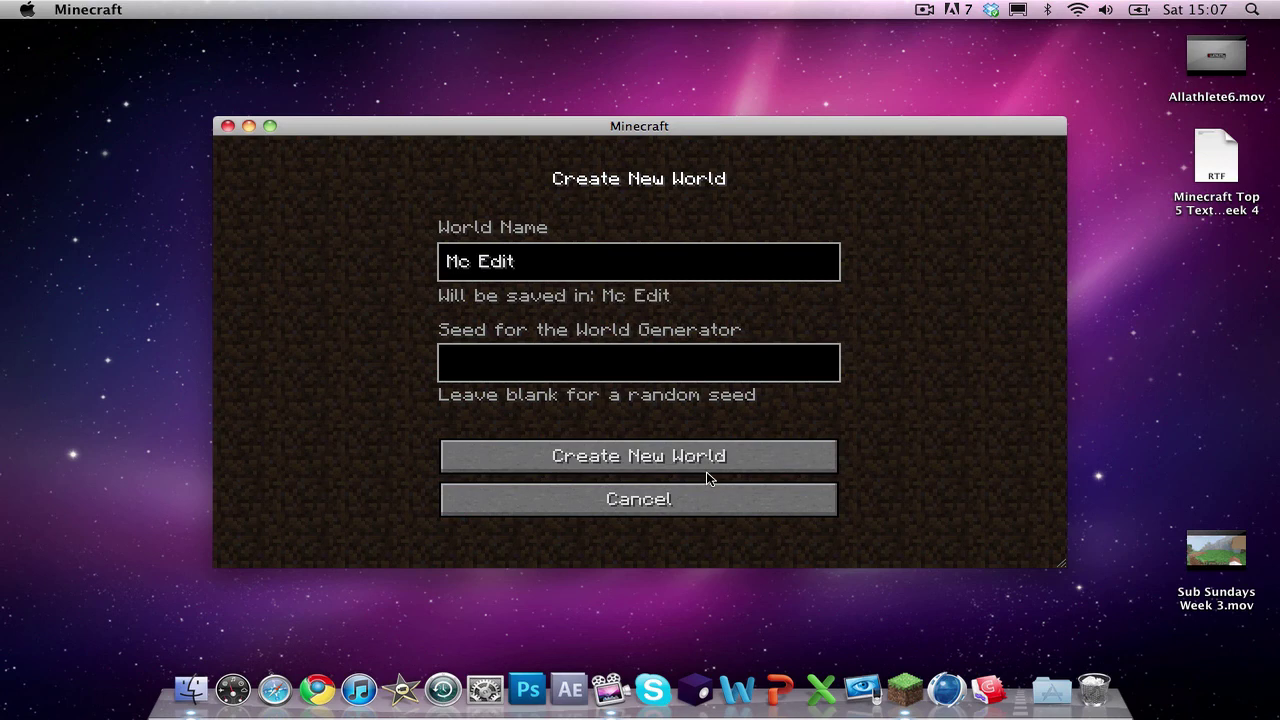
left_click(707, 468)
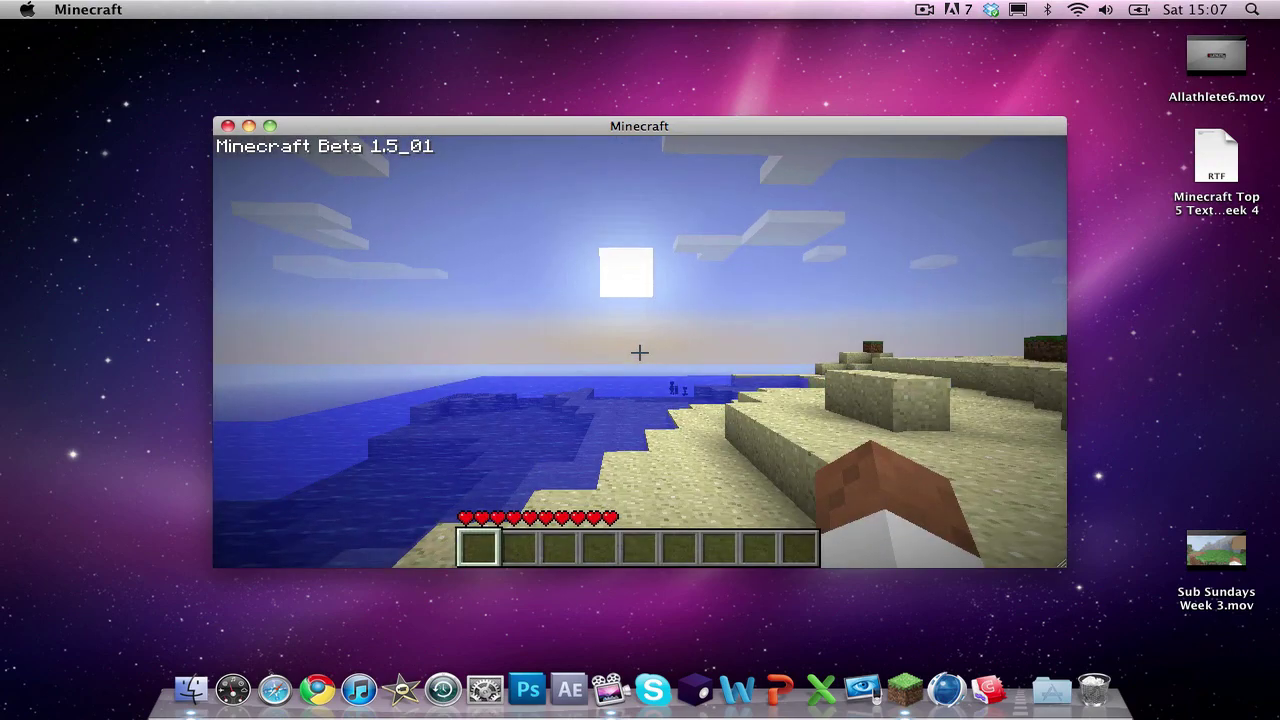
Step: Dig up sand blocks on the beach near the spawn point and collect five of them
mouse_move(640, 352)
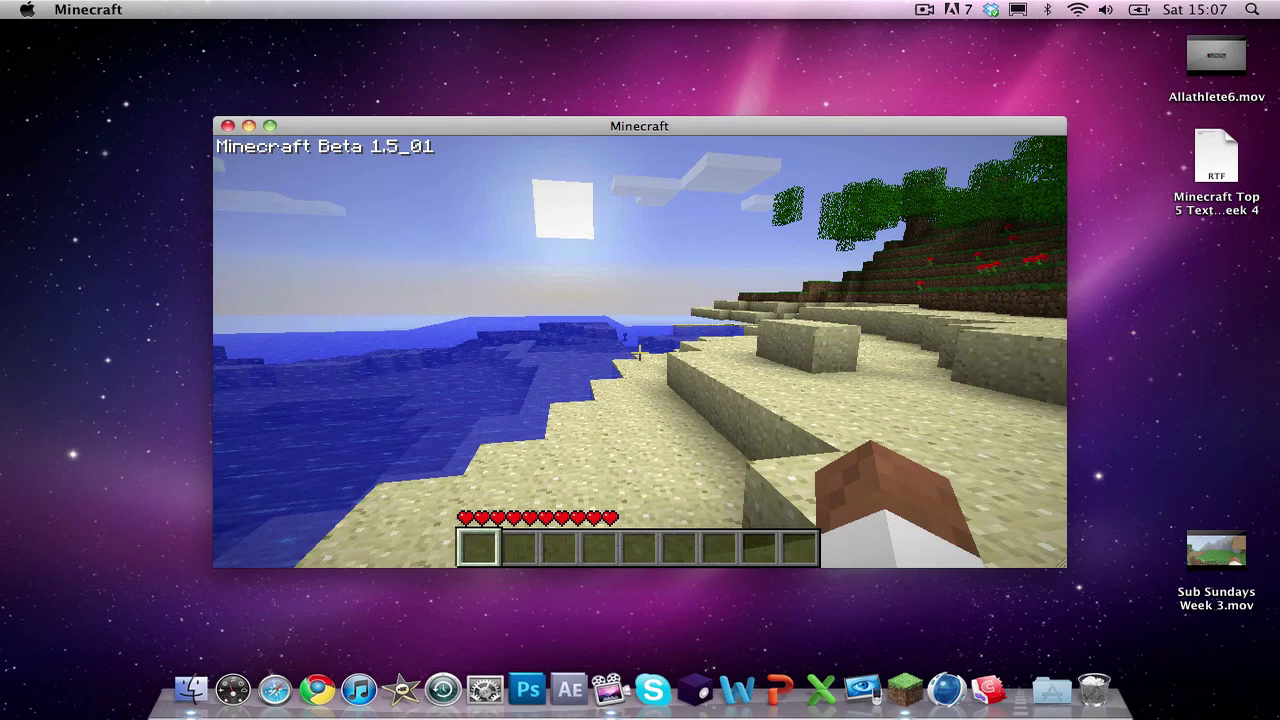
left_click(640, 352)
mouse_move(640, 352)
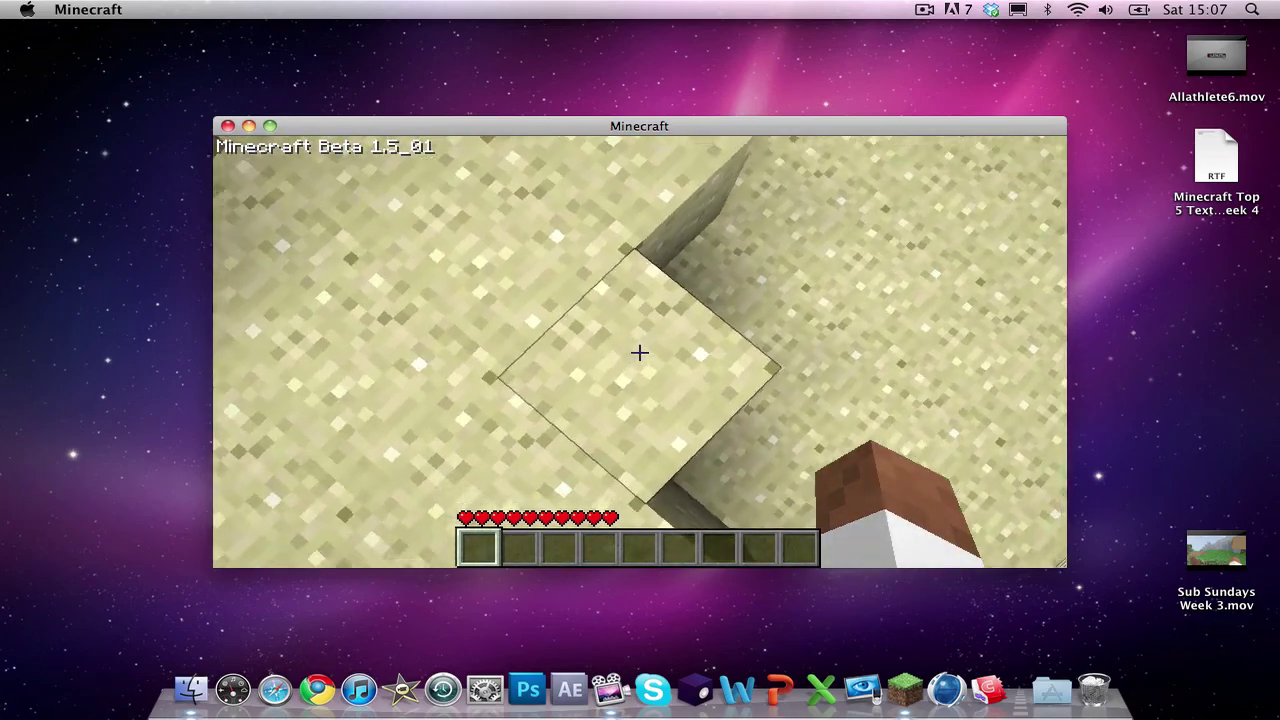
left_click_drag(640, 352, 640, 352)
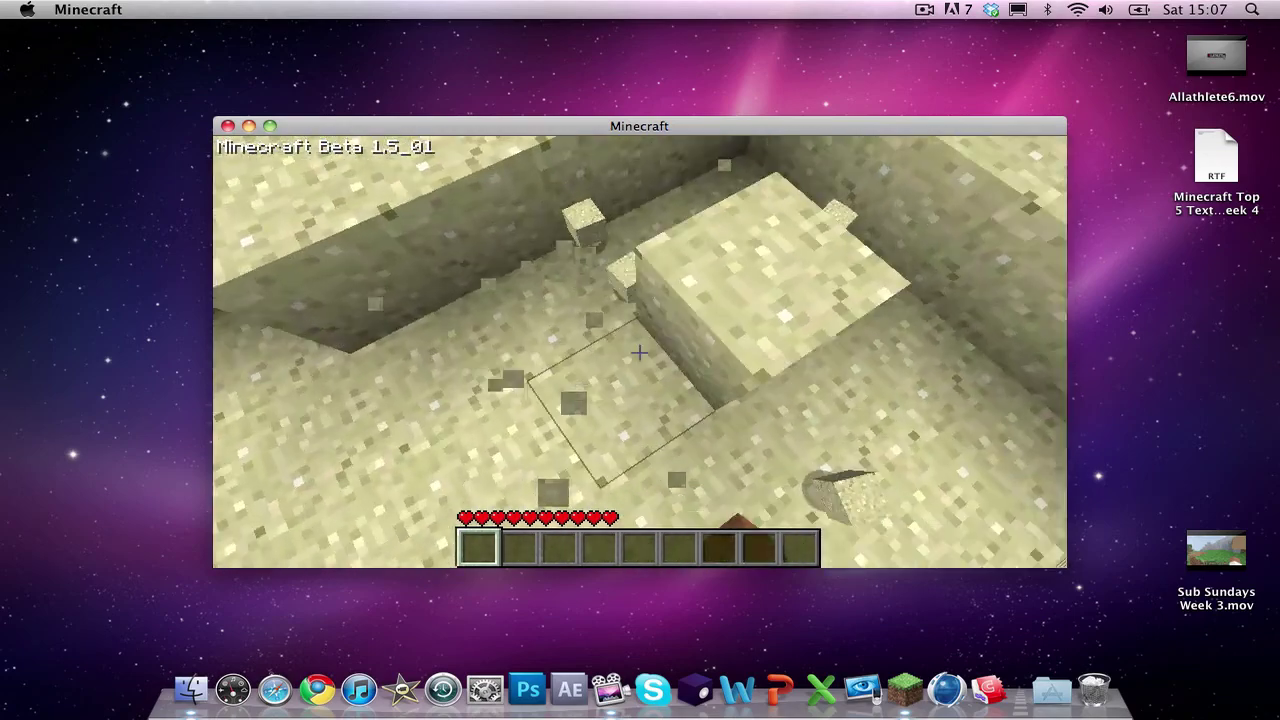
key("w")
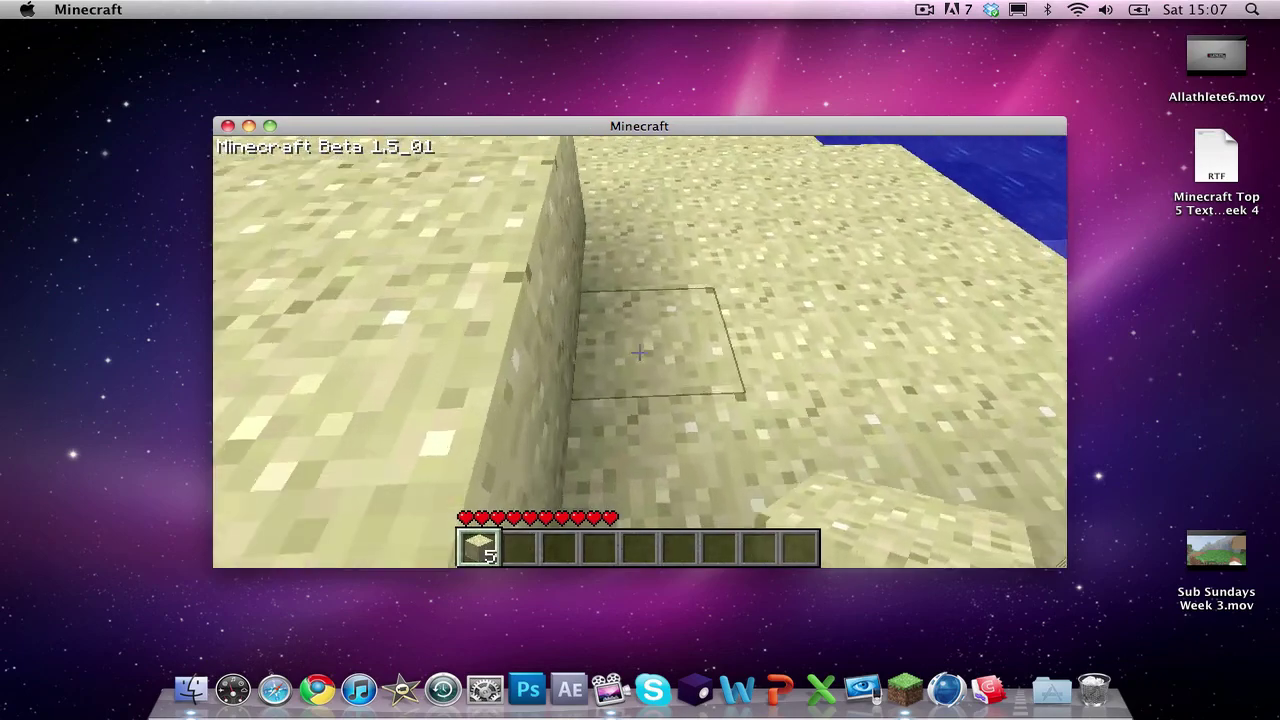
Step: Place three of the collected sand blocks on the beach beside the water
right_click(640, 352)
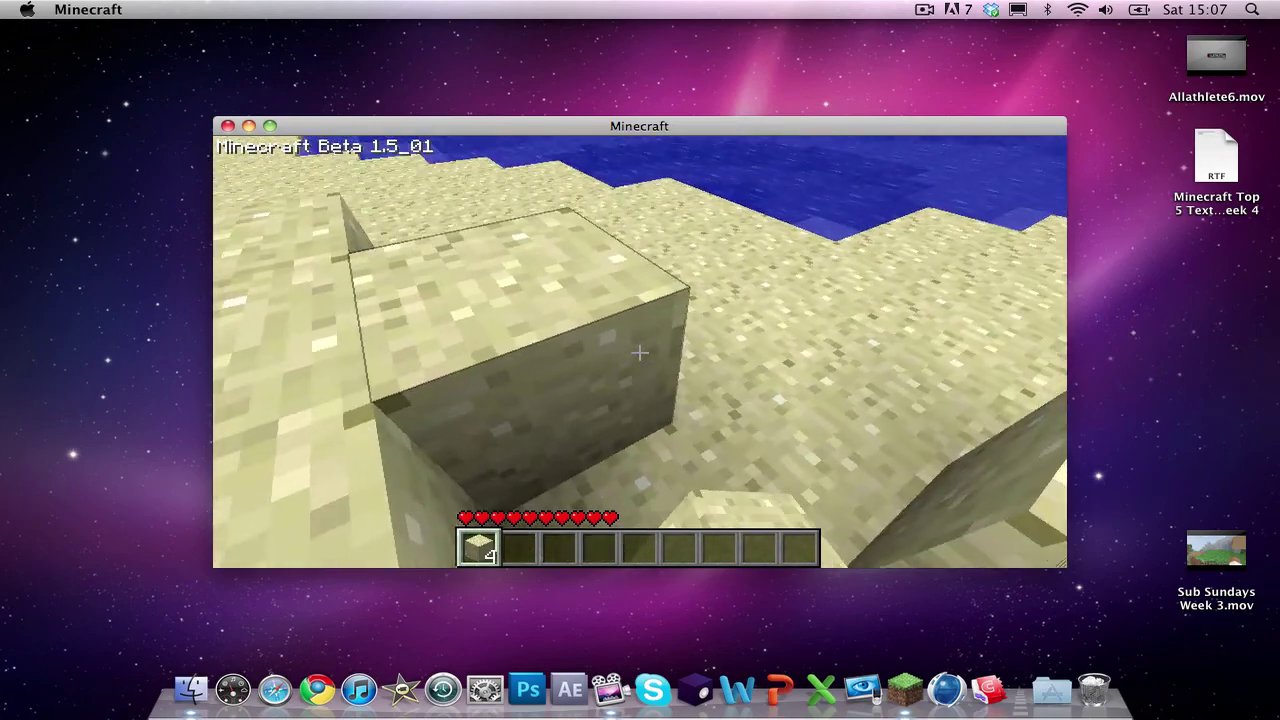
right_click(640, 352)
right_click(640, 352)
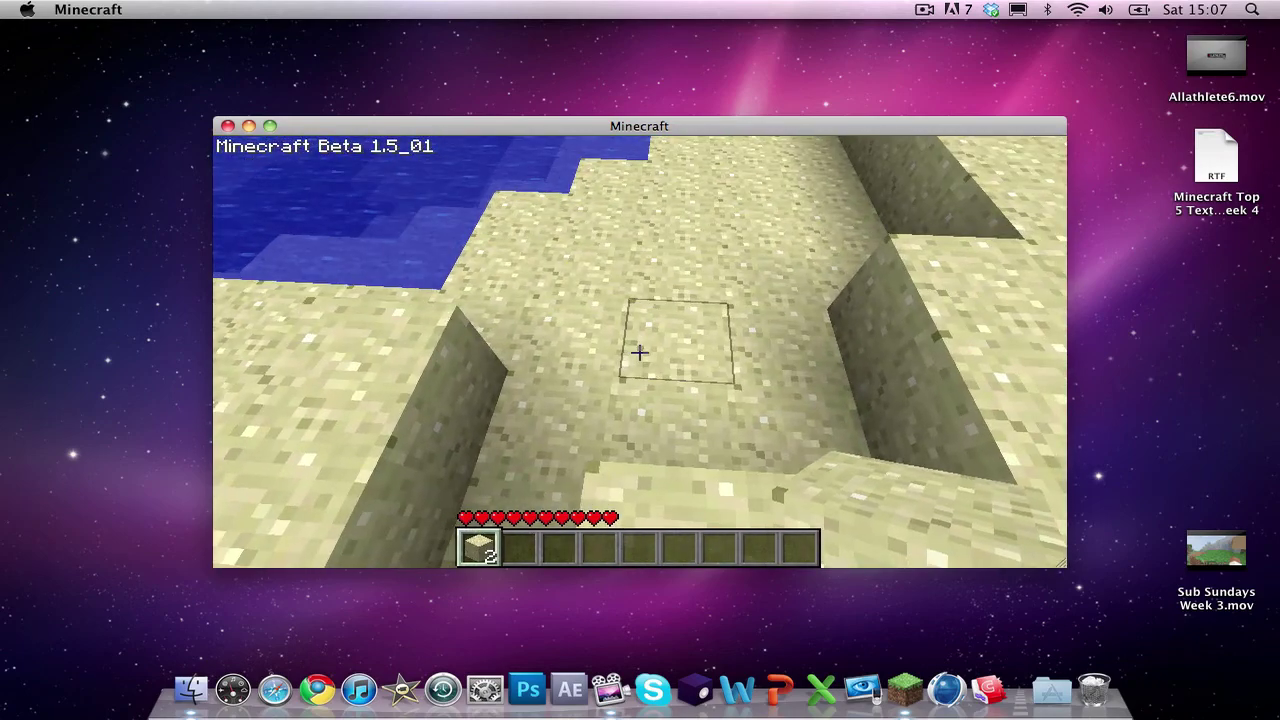
Step: Place the two remaining sand blocks, dig up two more from the beach and place those as well
right_click(640, 352)
right_click(640, 352)
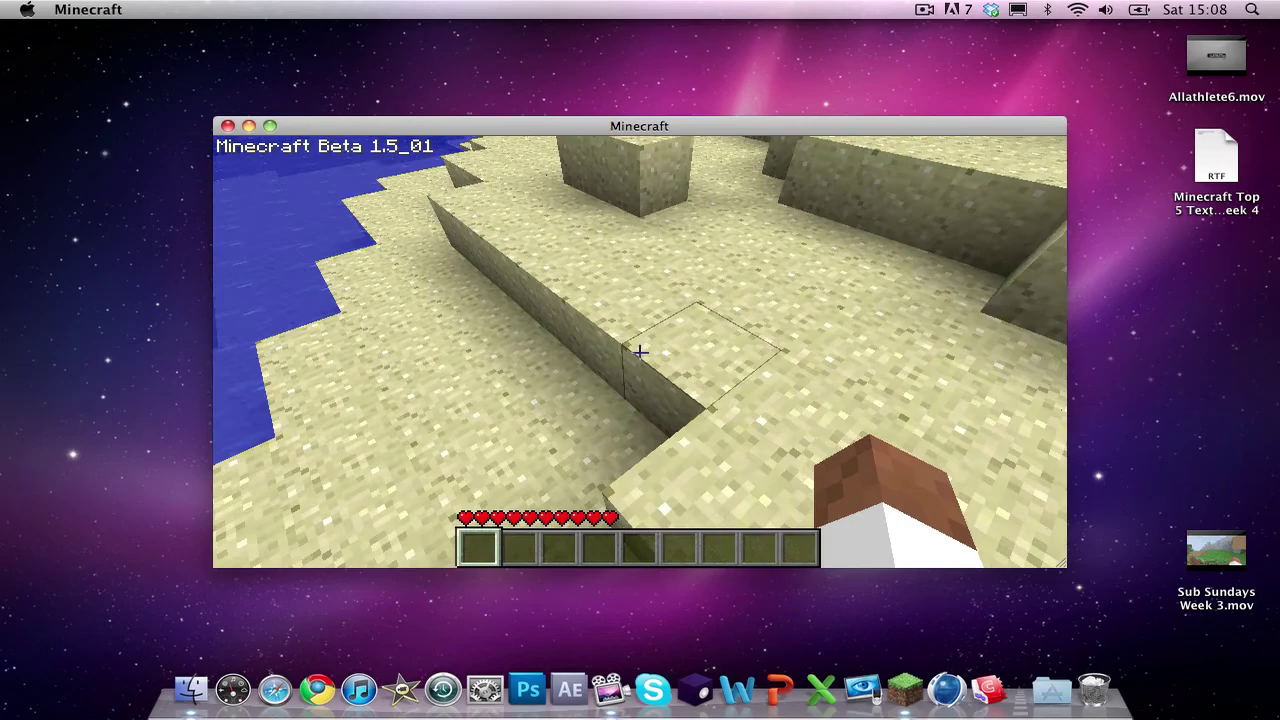
left_click_drag(640, 352, 640, 352)
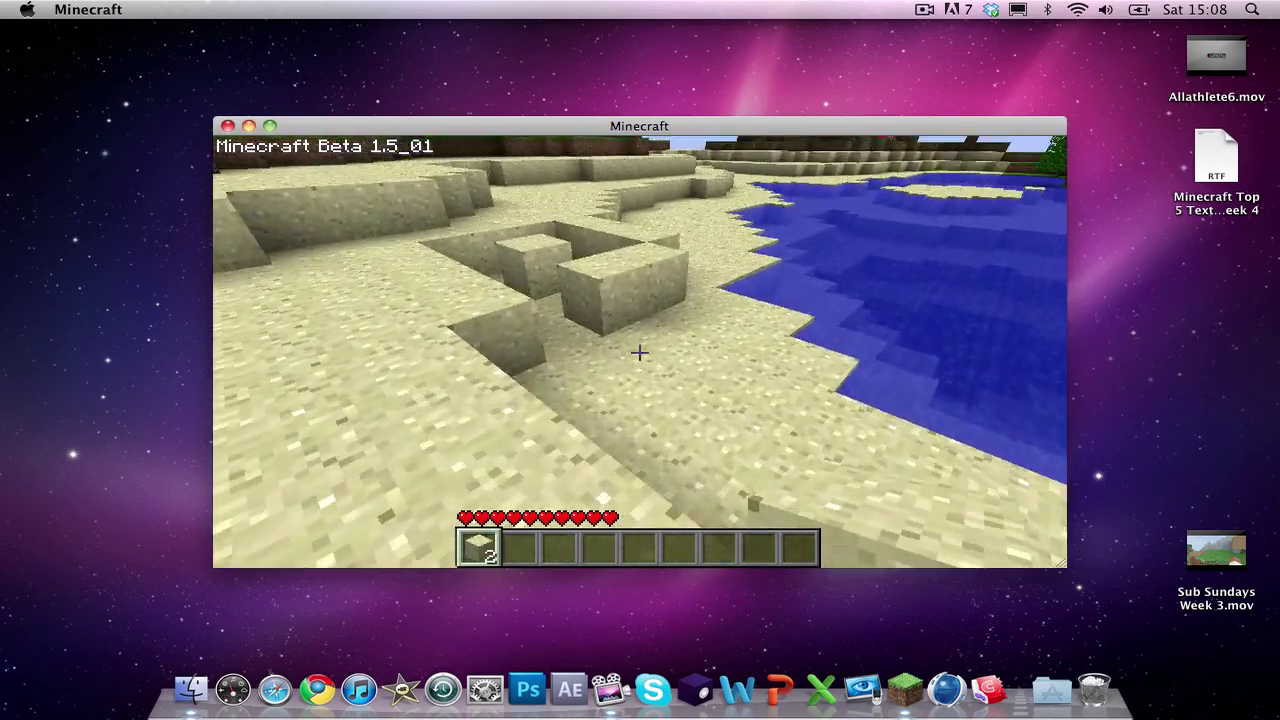
right_click(640, 352)
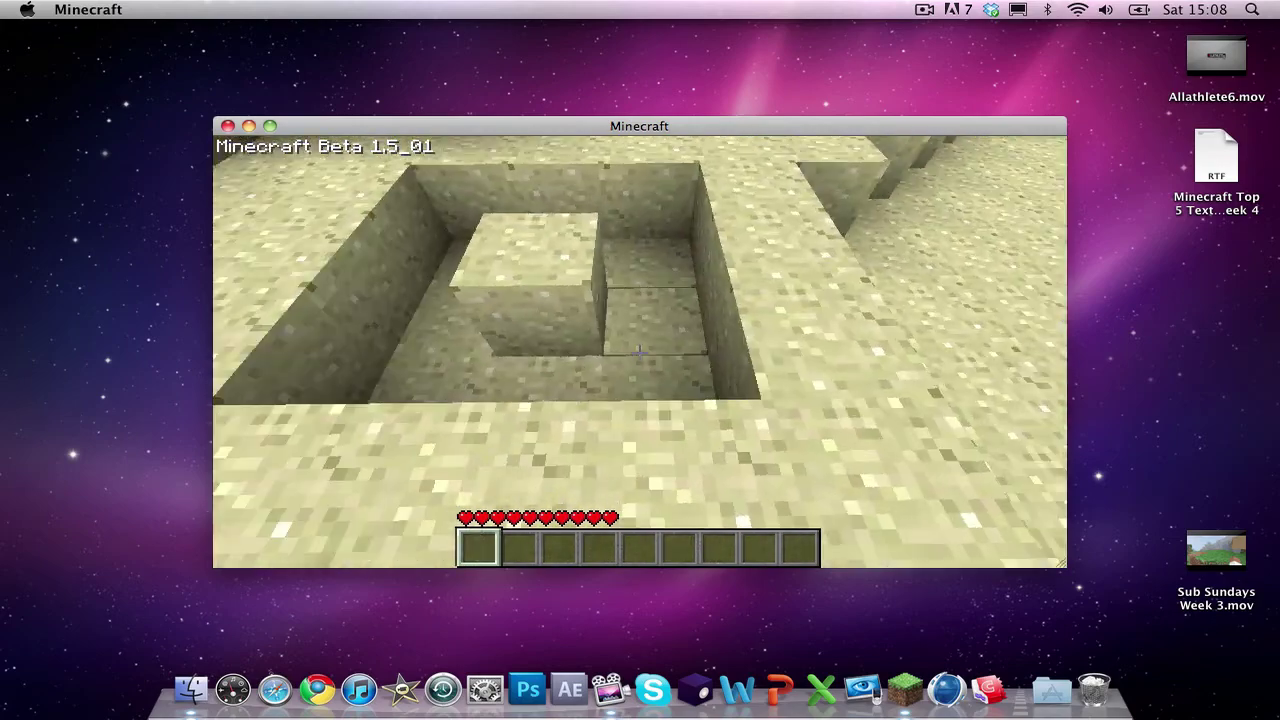
right_click(640, 352)
left_click(640, 352)
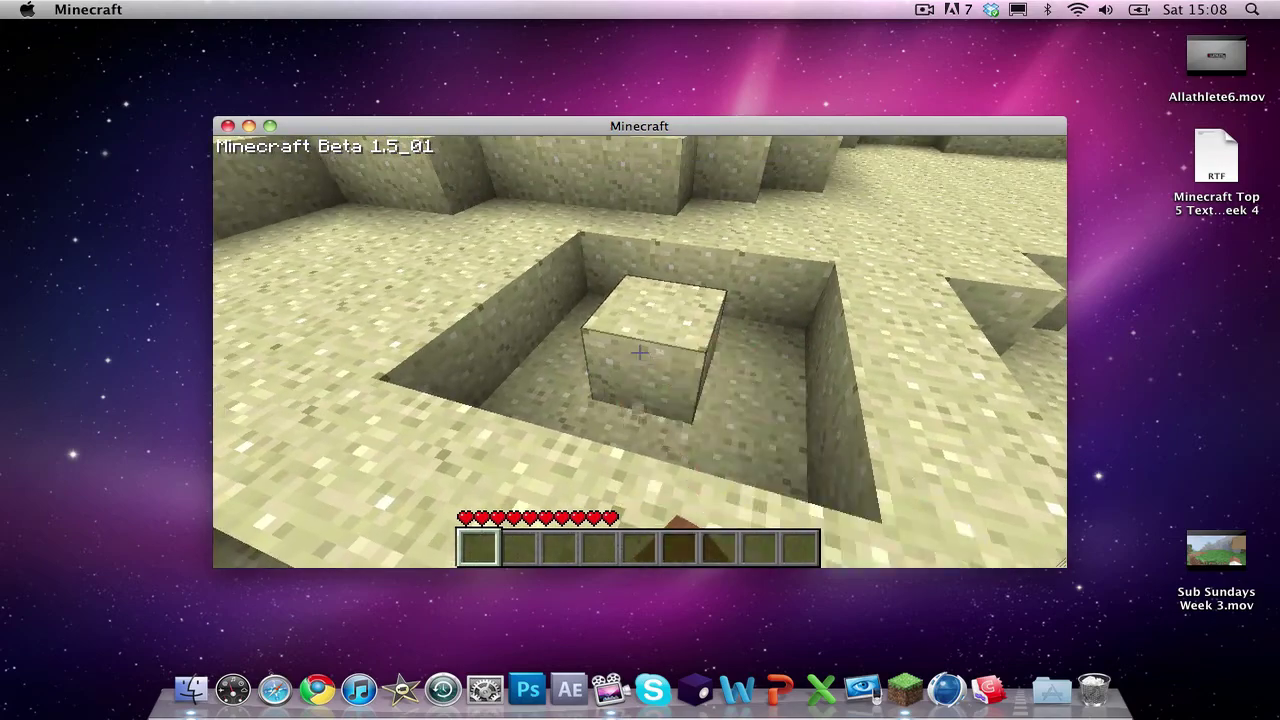
left_click(640, 352)
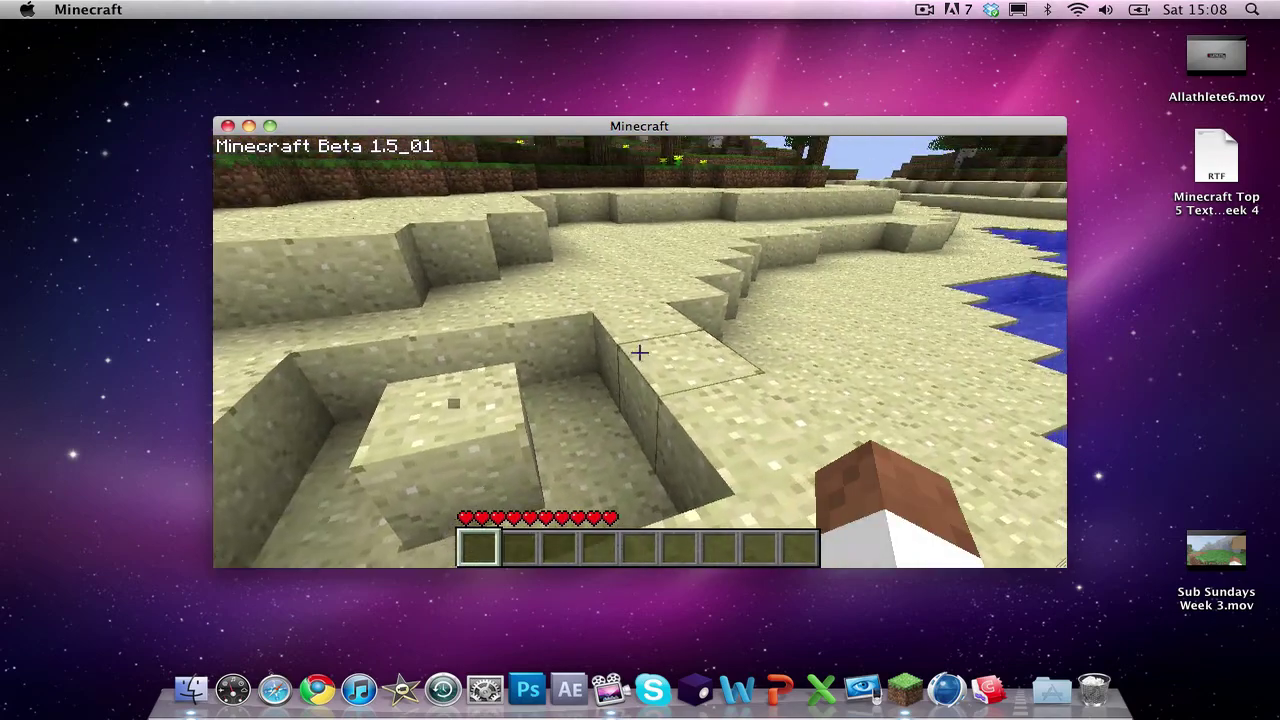
key("w")
key("a")
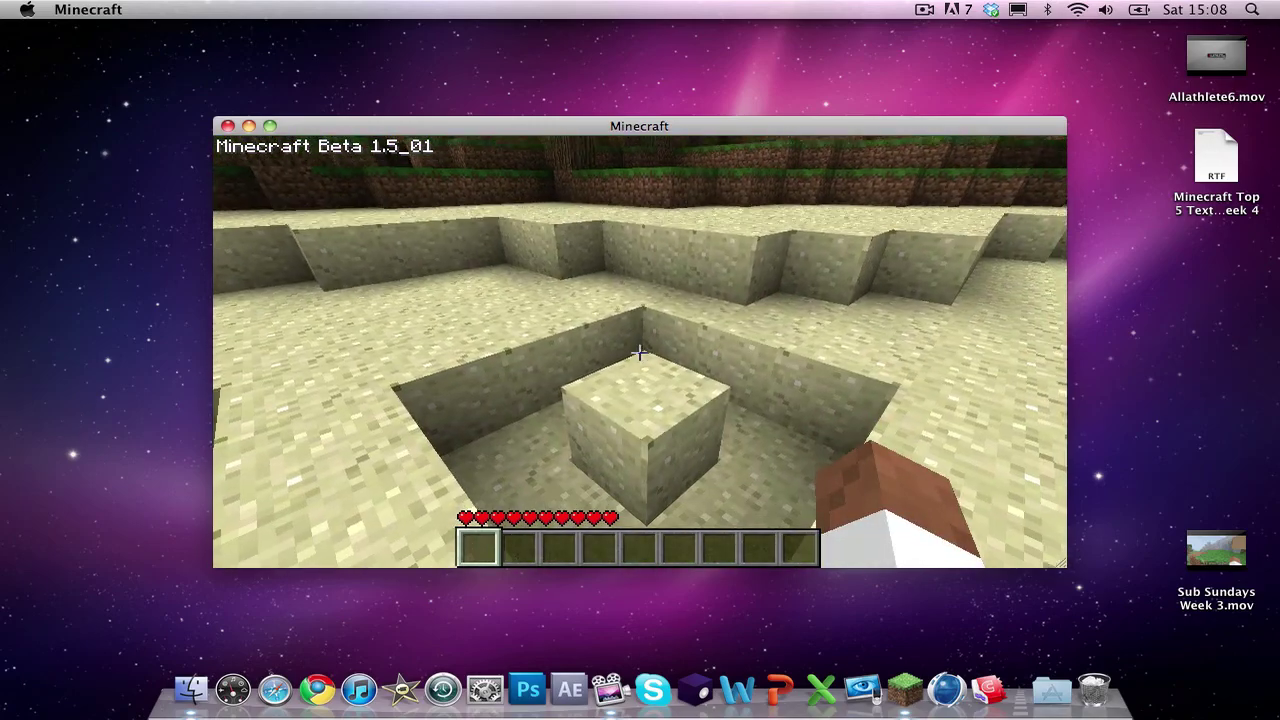
Step: Save and quit the world to the title screen, and close Minecraft
key("Escape")
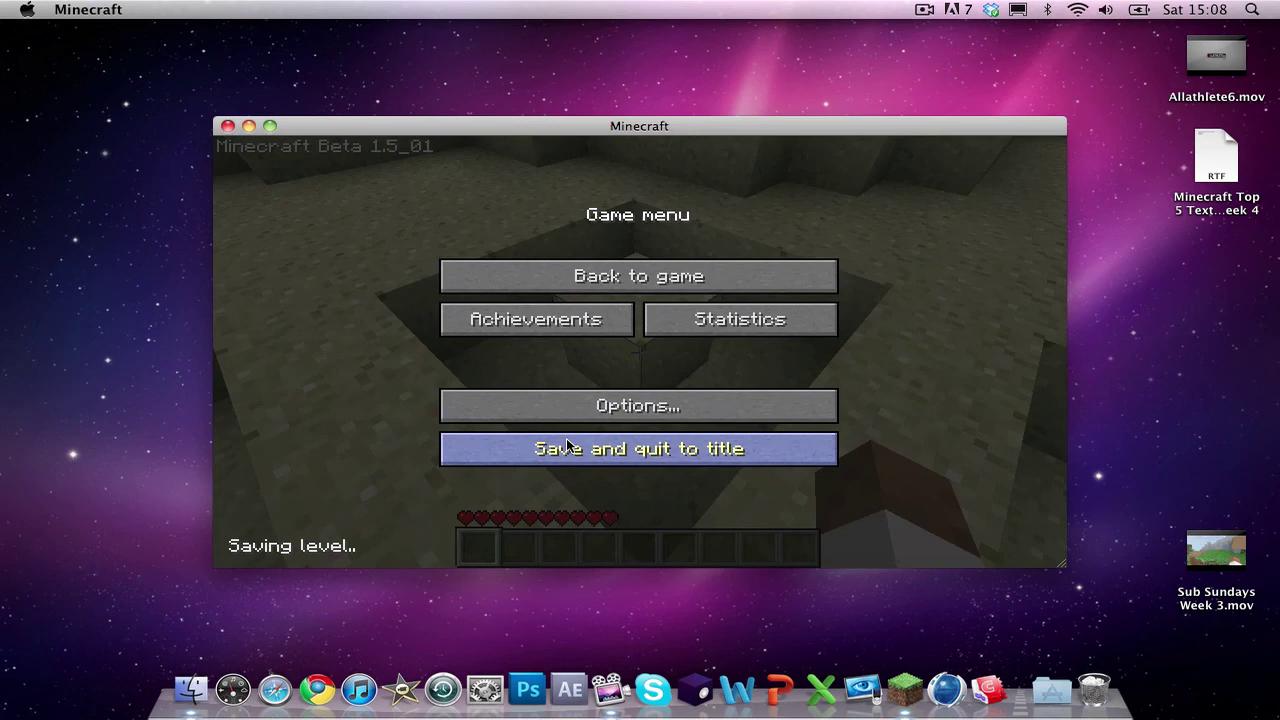
left_click(566, 438)
left_click(228, 127)
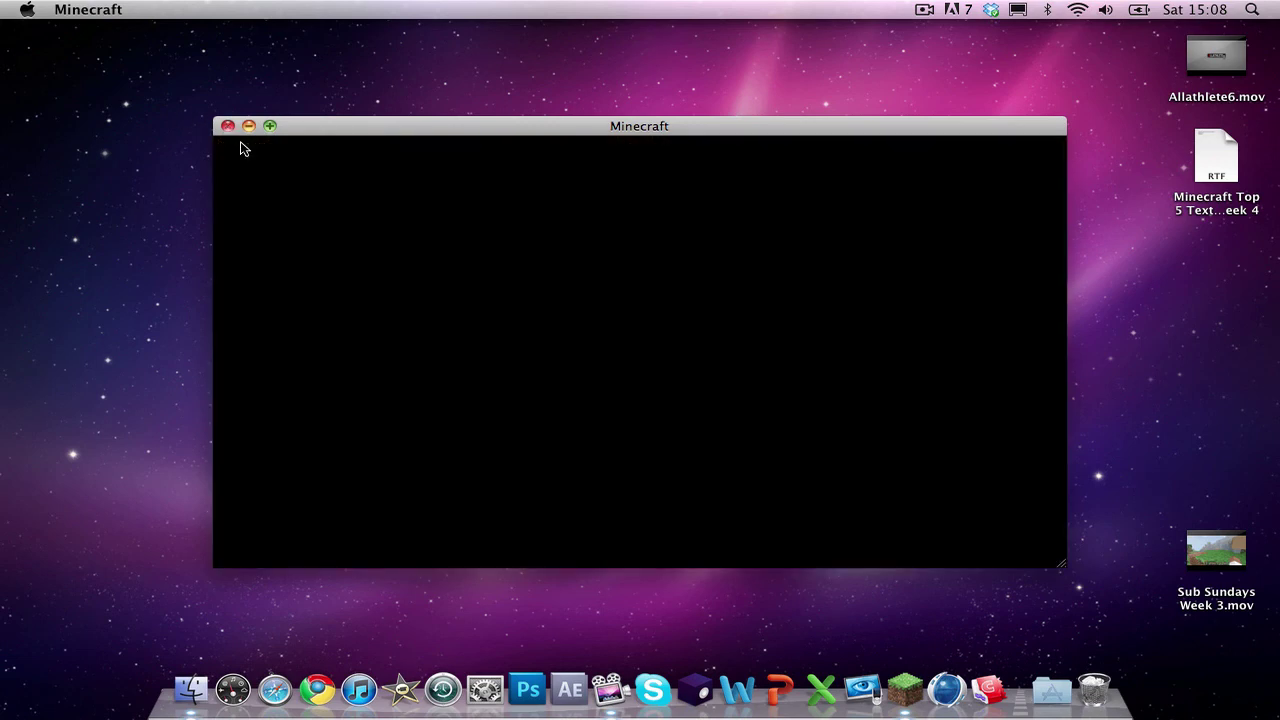
Step: Launch MCEdit from the MCEdit-stable6-OSX-10.6 folder in Downloads and close the Finder window
left_click(186, 690)
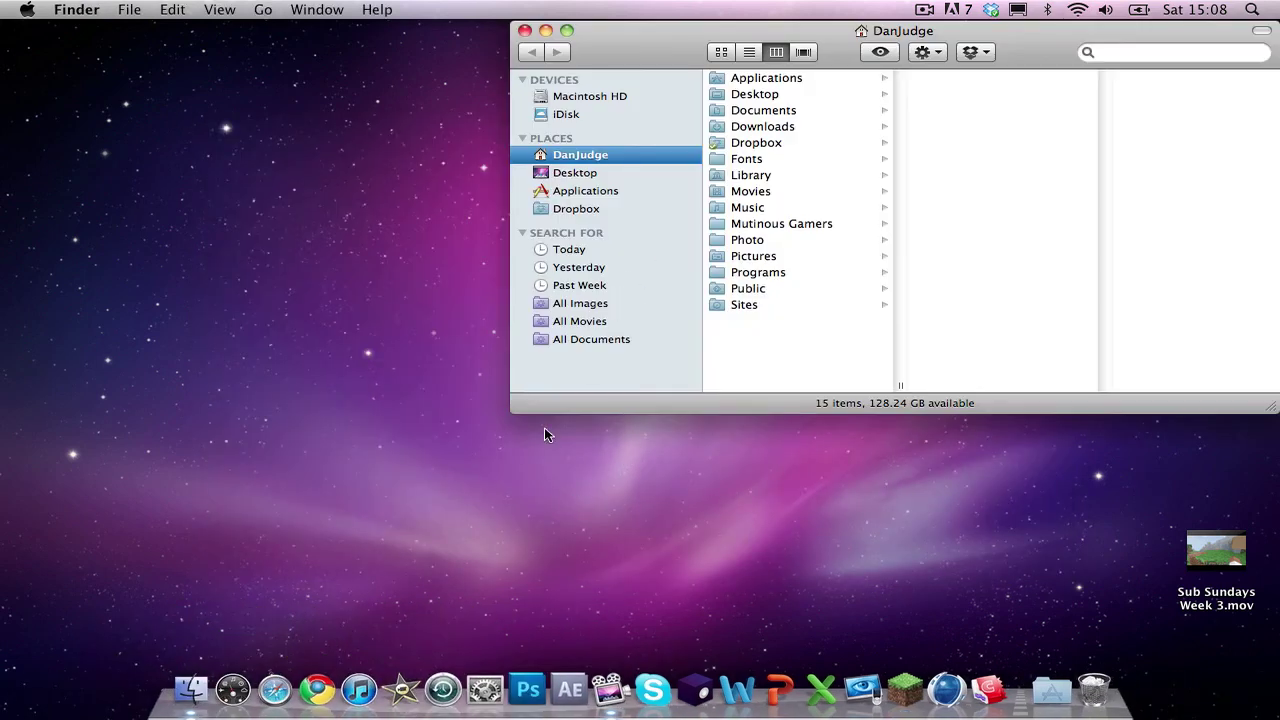
left_click(784, 126)
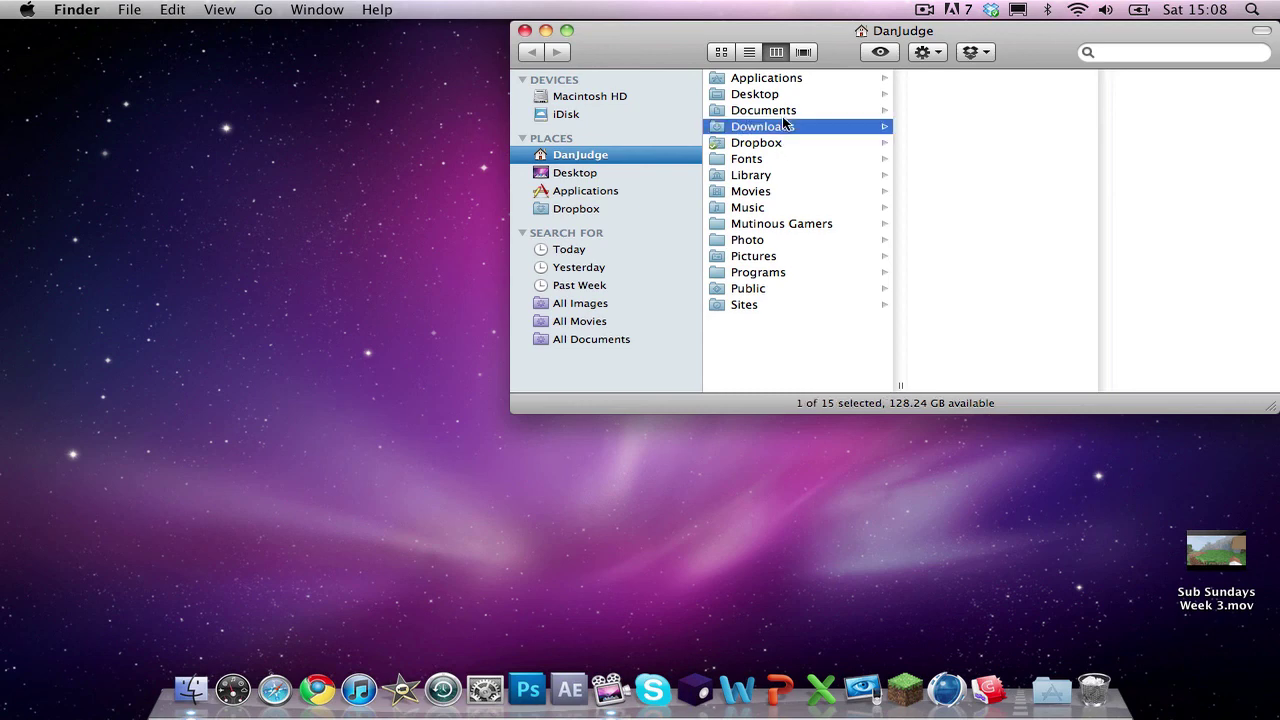
left_click(1001, 79)
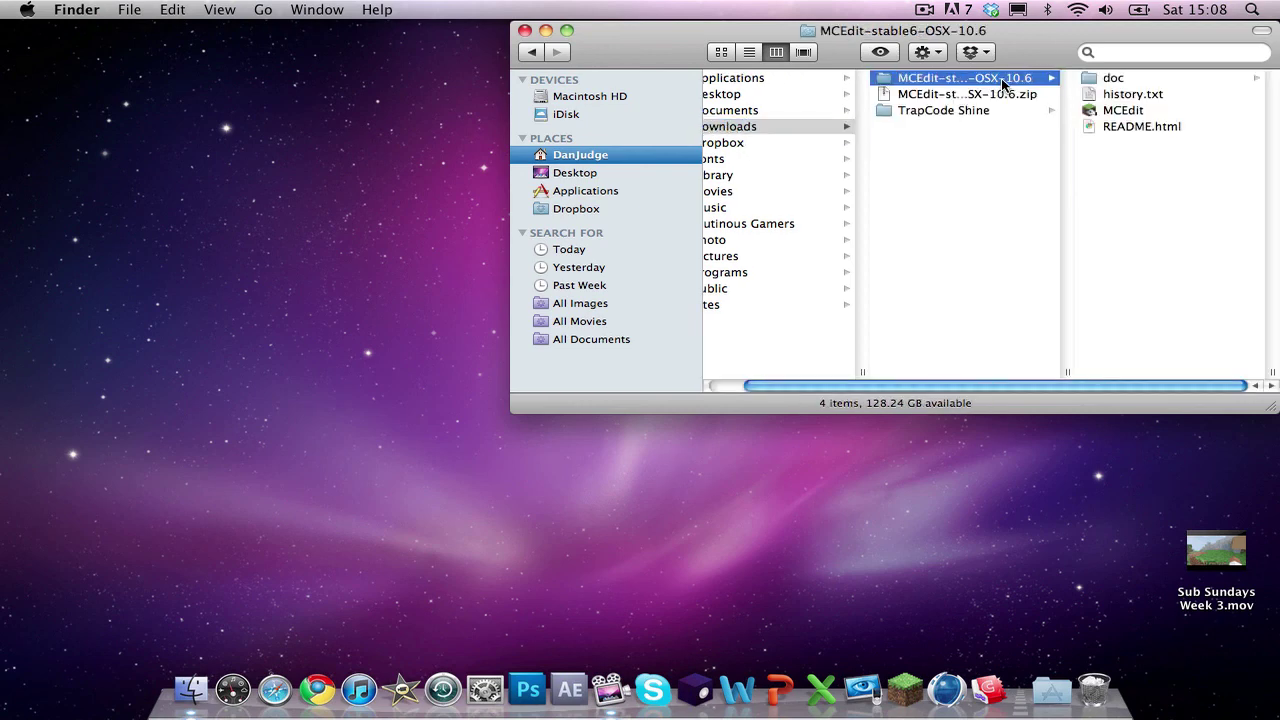
double_click(1147, 116)
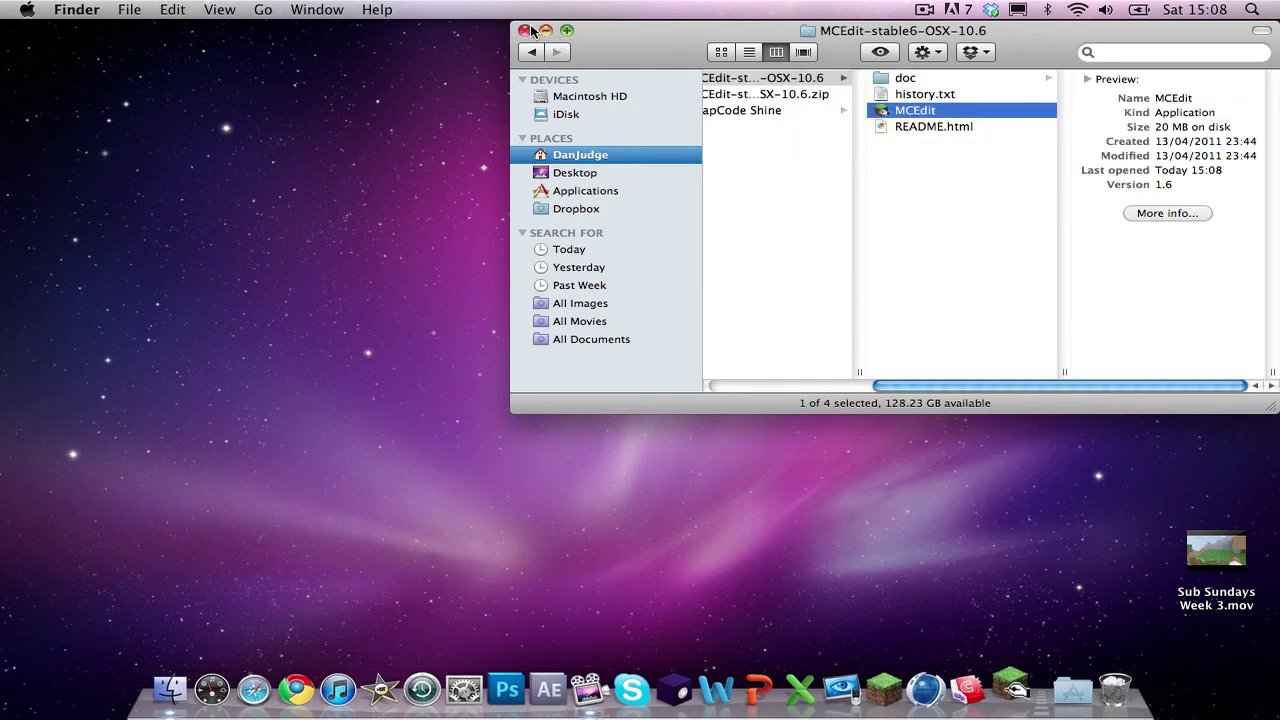
left_click(524, 30)
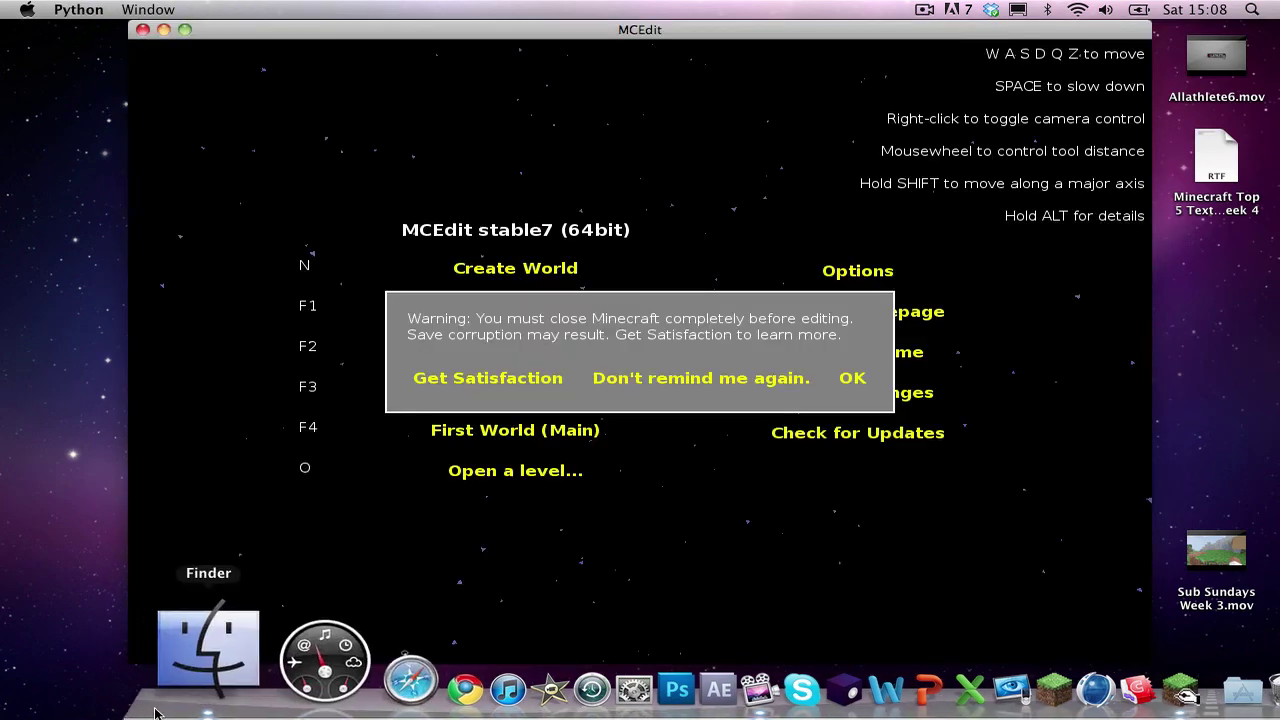
Step: Show the contents of the MCEdit-stable6-OSX-10.6 folder in Downloads again, and close the Finder window
left_click(214, 645)
left_click(752, 127)
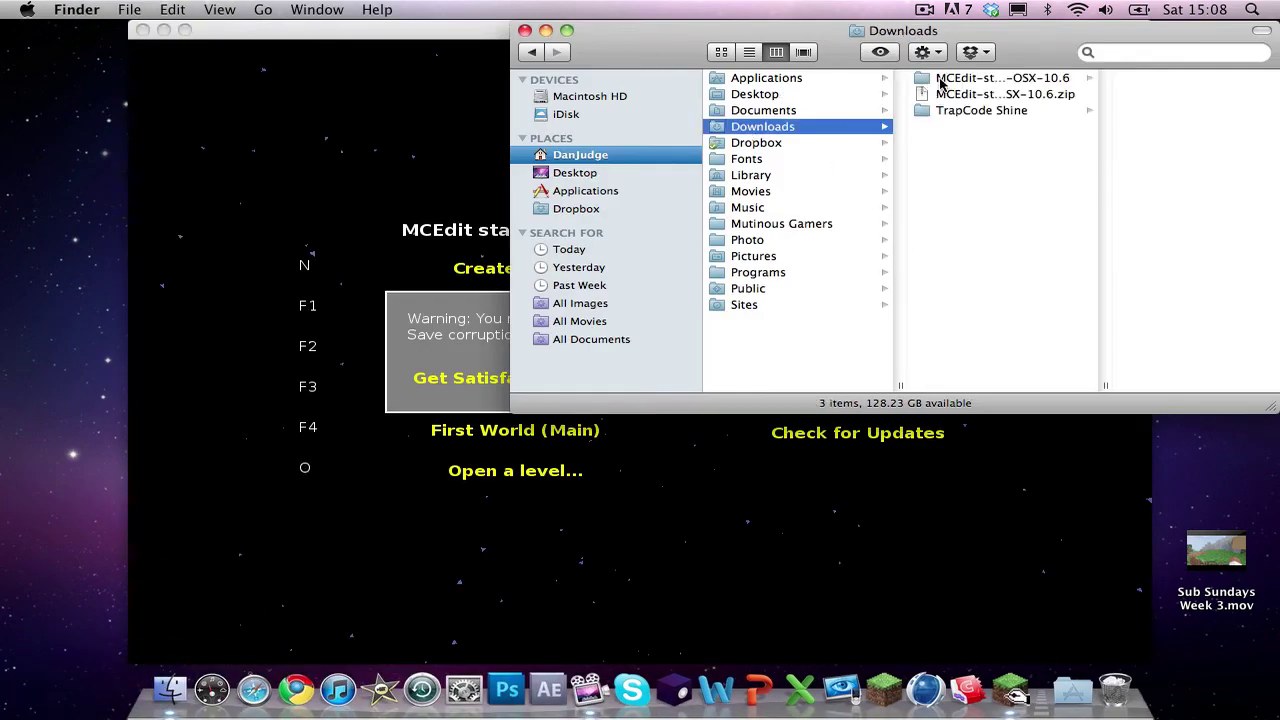
left_click(935, 80)
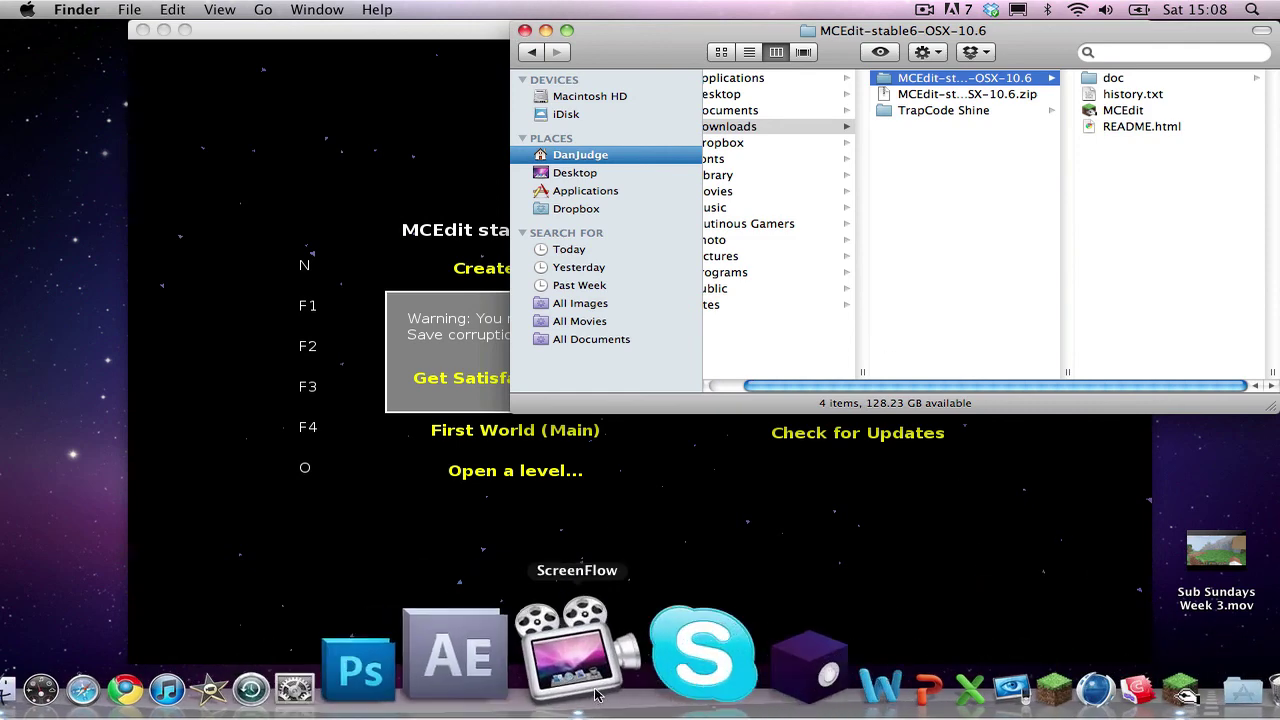
left_click(526, 31)
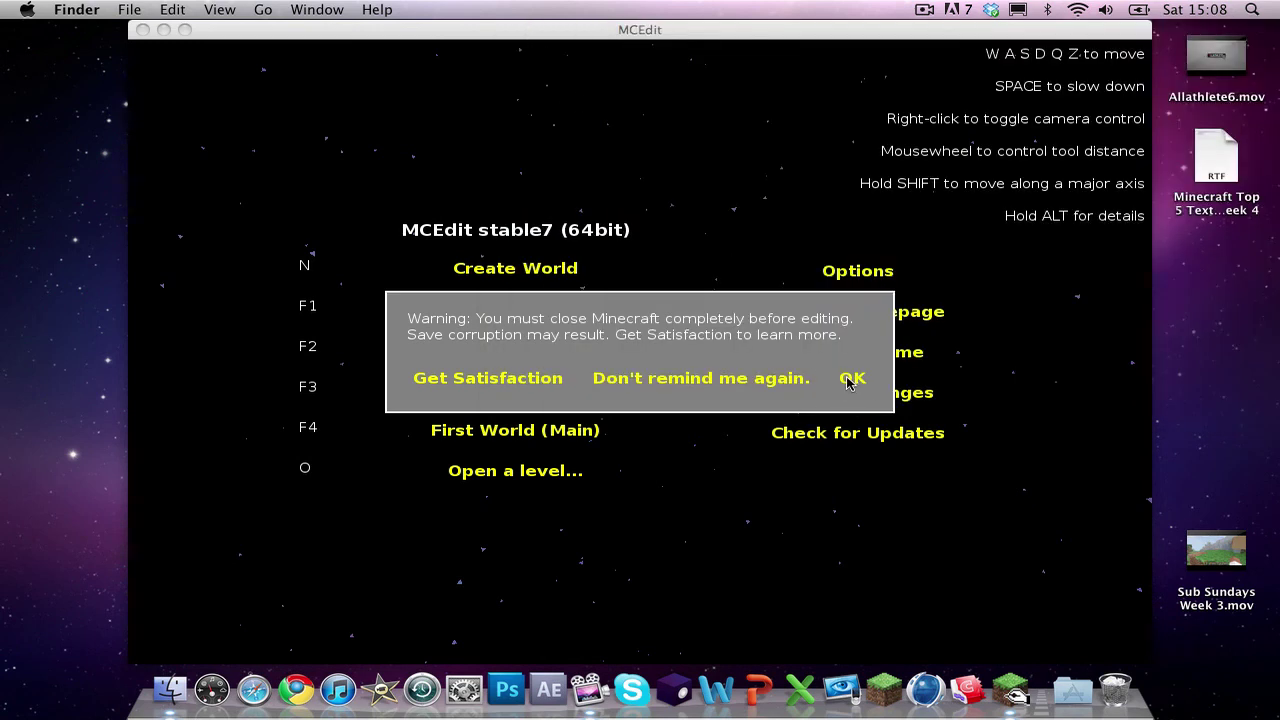
Step: Dismiss the warning about closing Minecraft and open level.dat from the Mc Edit save folder
left_click(847, 383)
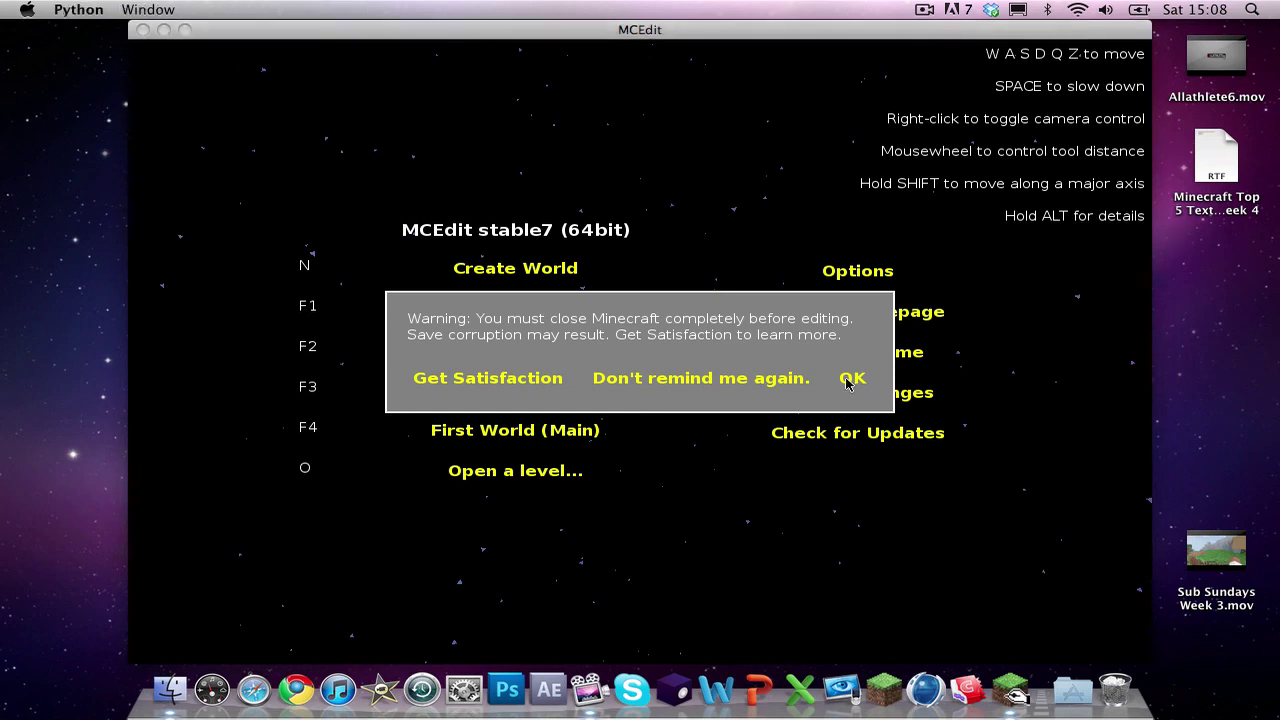
left_click(849, 380)
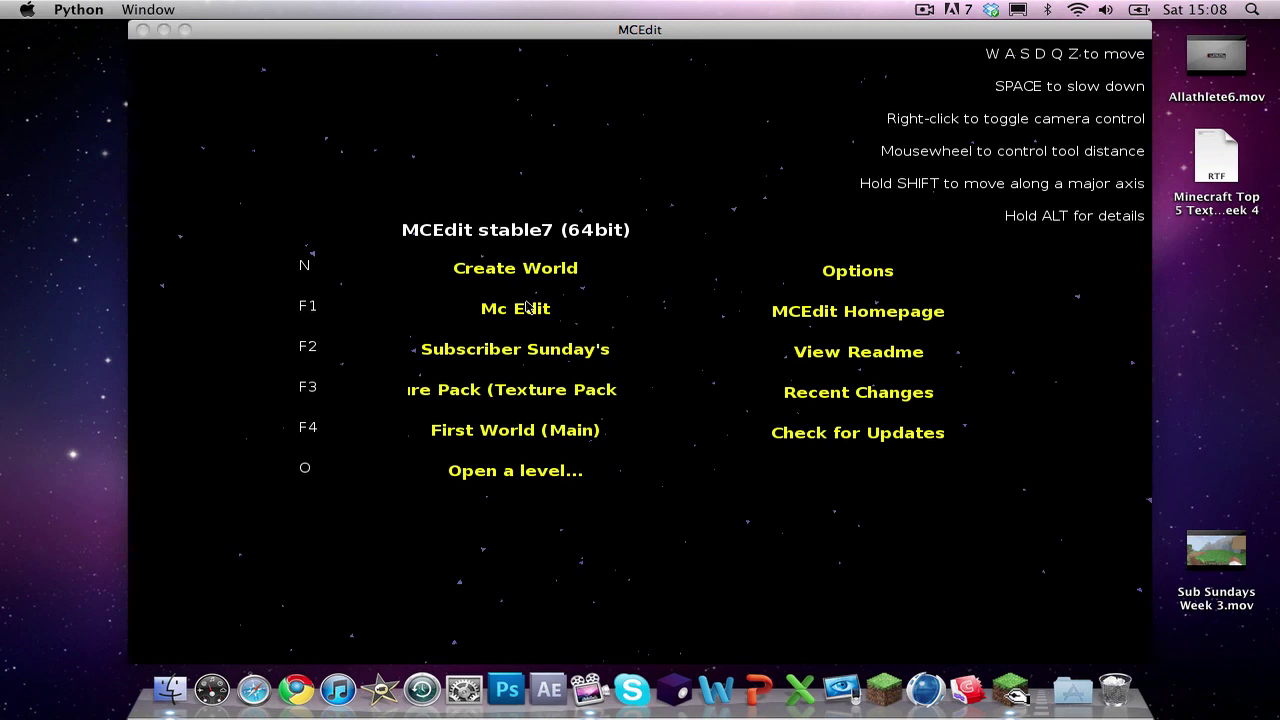
left_click(505, 472)
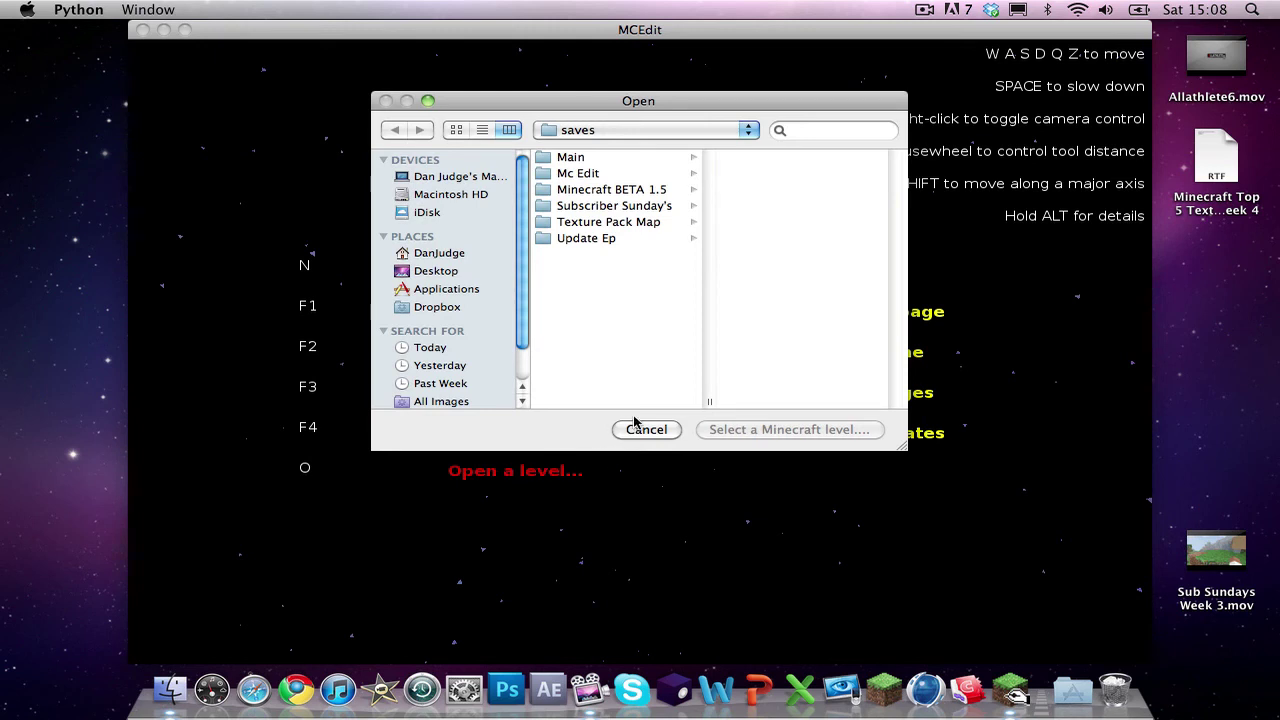
left_click_drag(617, 155, 609, 237)
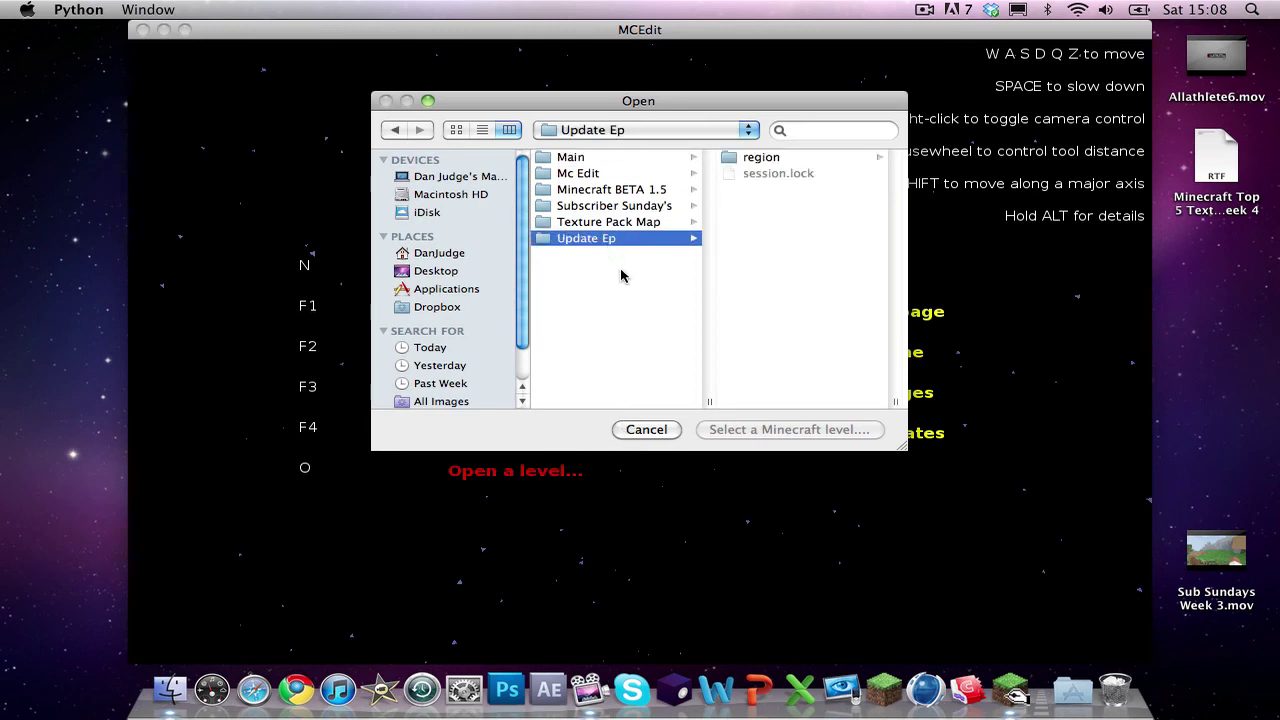
key("Up")
key("Up")
key("Up")
key("Up")
key("Up")
key("Down")
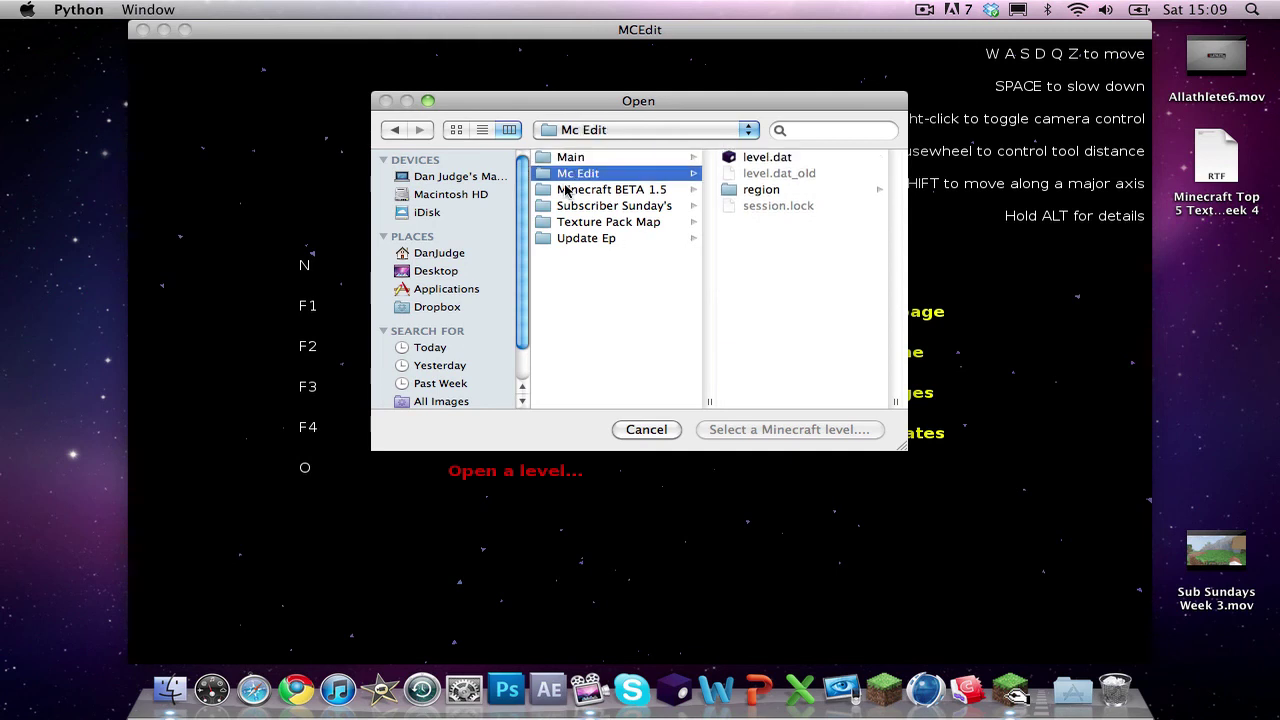
left_click(766, 160)
left_click(765, 434)
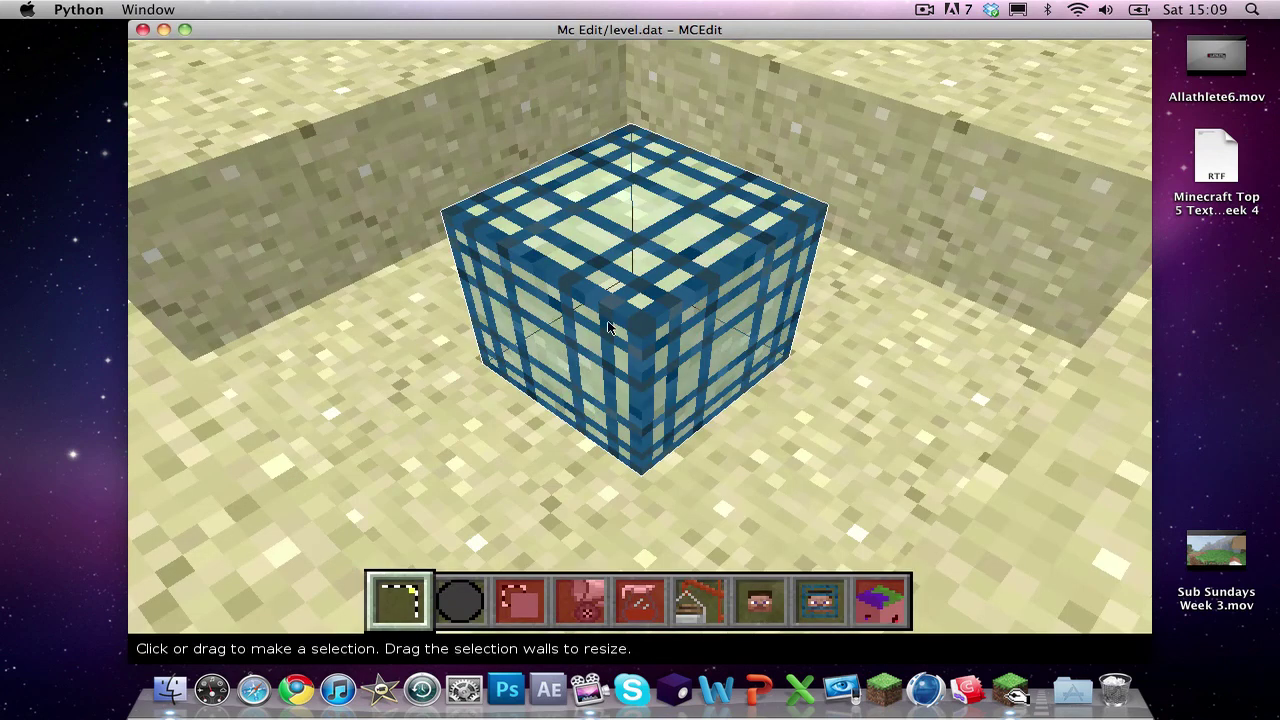
Step: Fly the camera back, forward, sideways and upward to examine the beach around the spawn block
key("s")
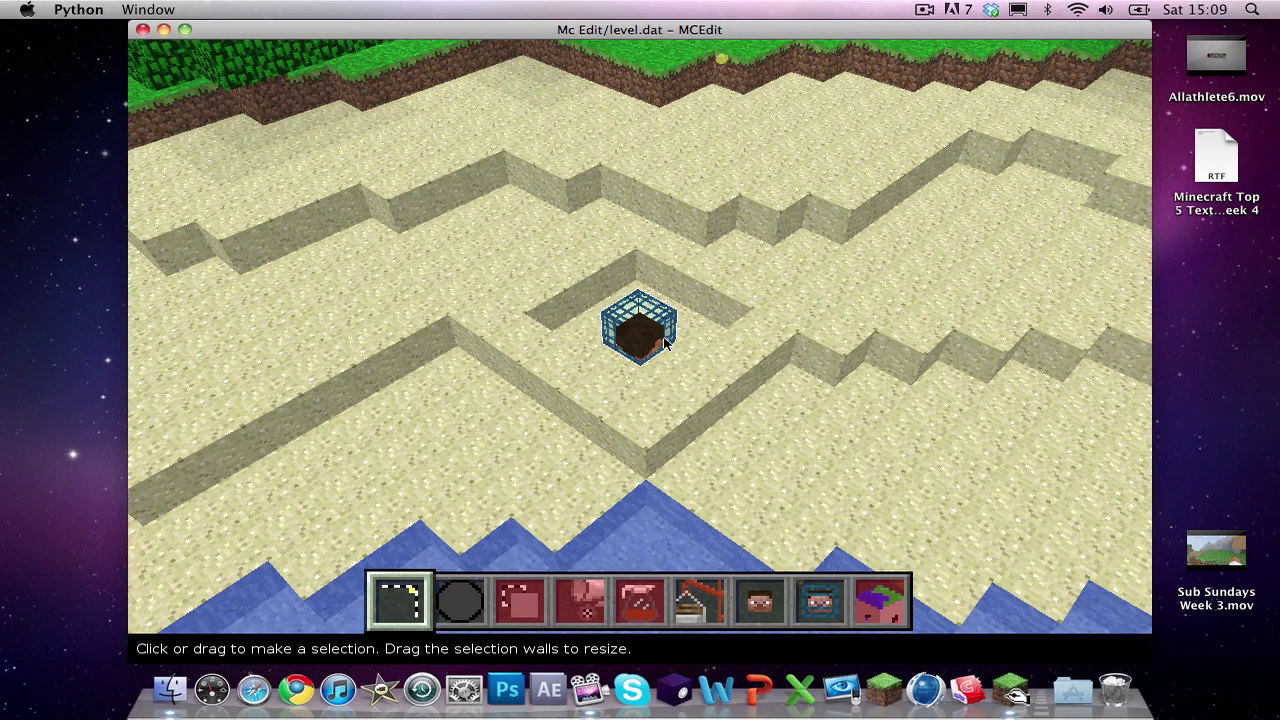
key("s")
key("w")
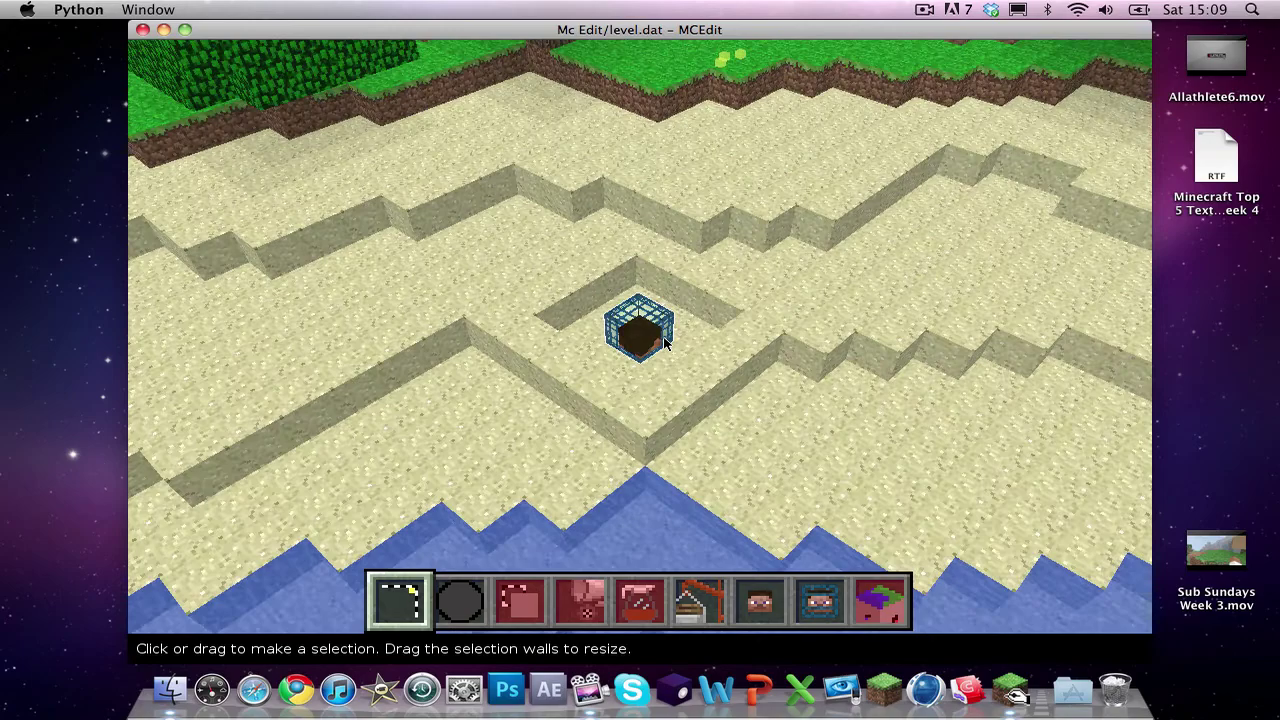
key("a")
key("d")
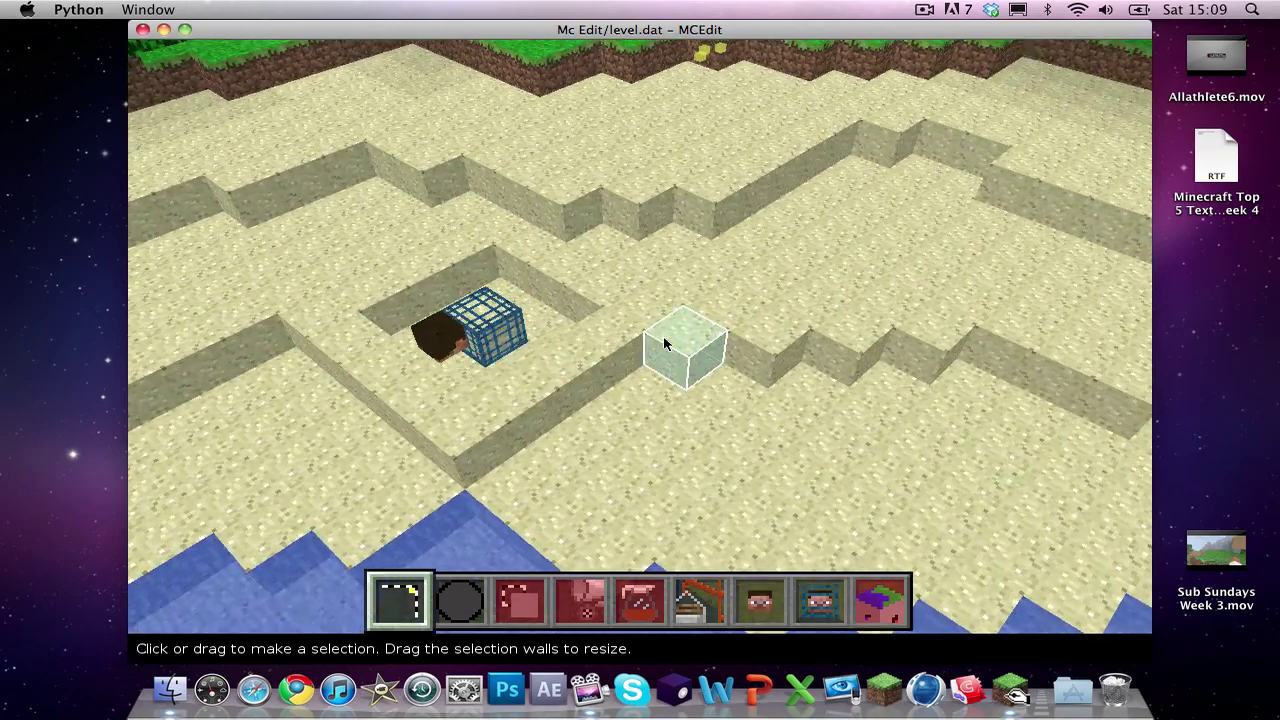
key("s")
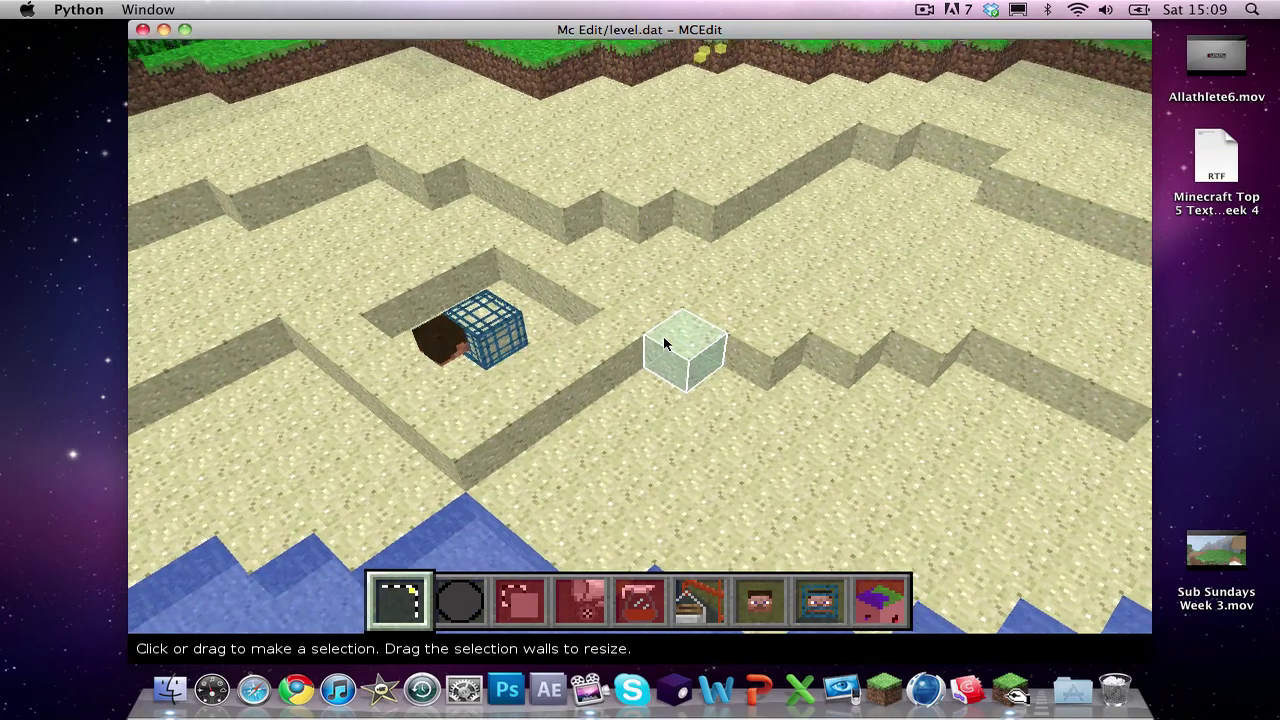
key("w")
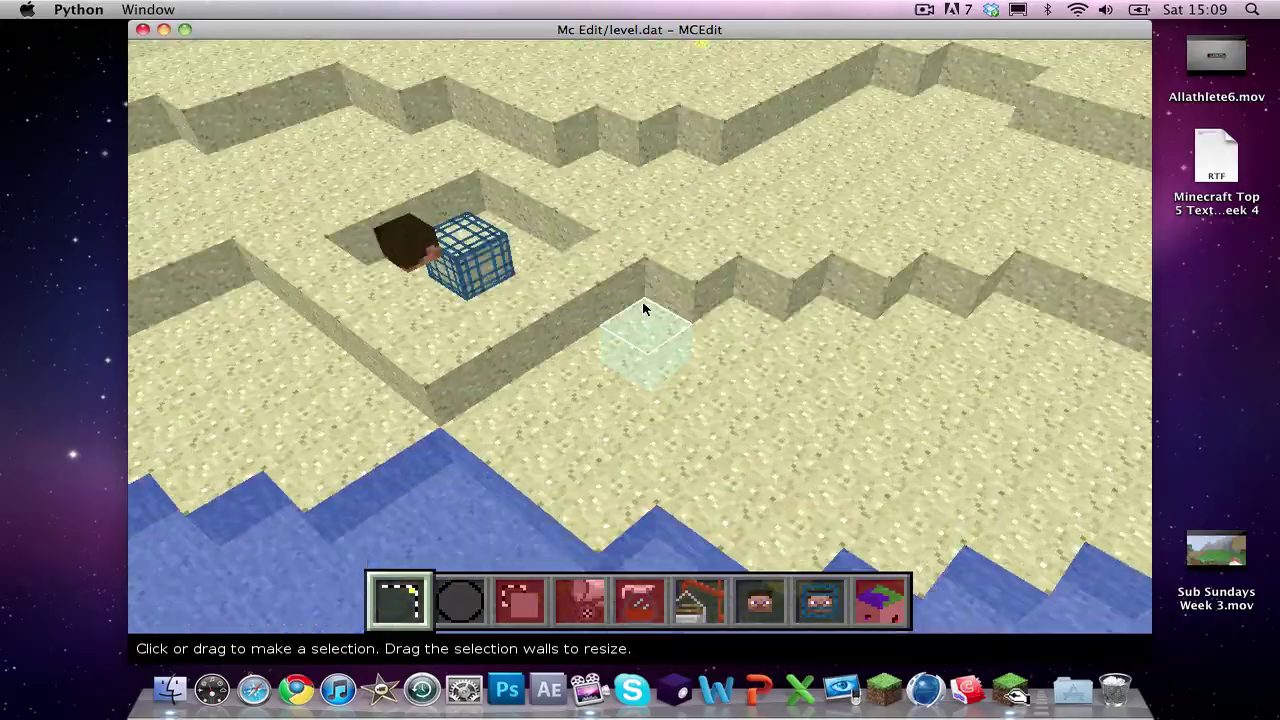
key("q")
Step: Toggle camera control to turn the view, and examine the player and spawn markers from above the beach
right_click(648, 282)
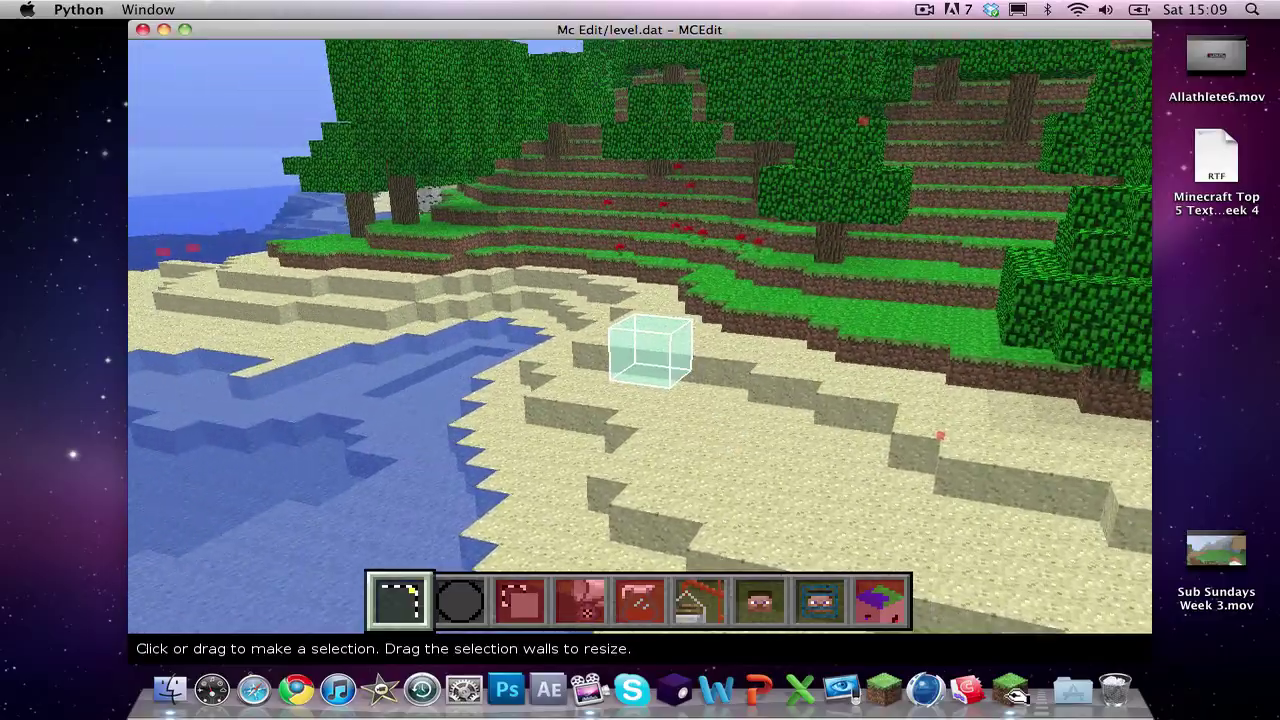
right_click(640, 351)
key("d")
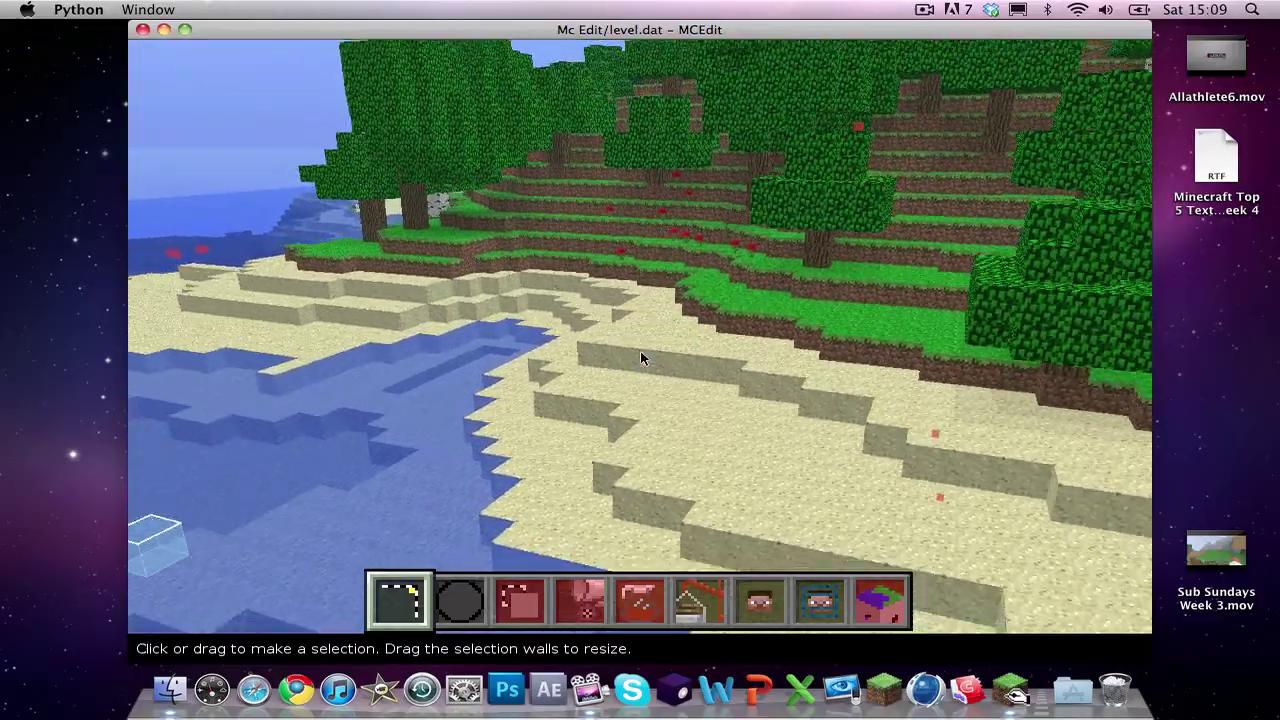
key("s")
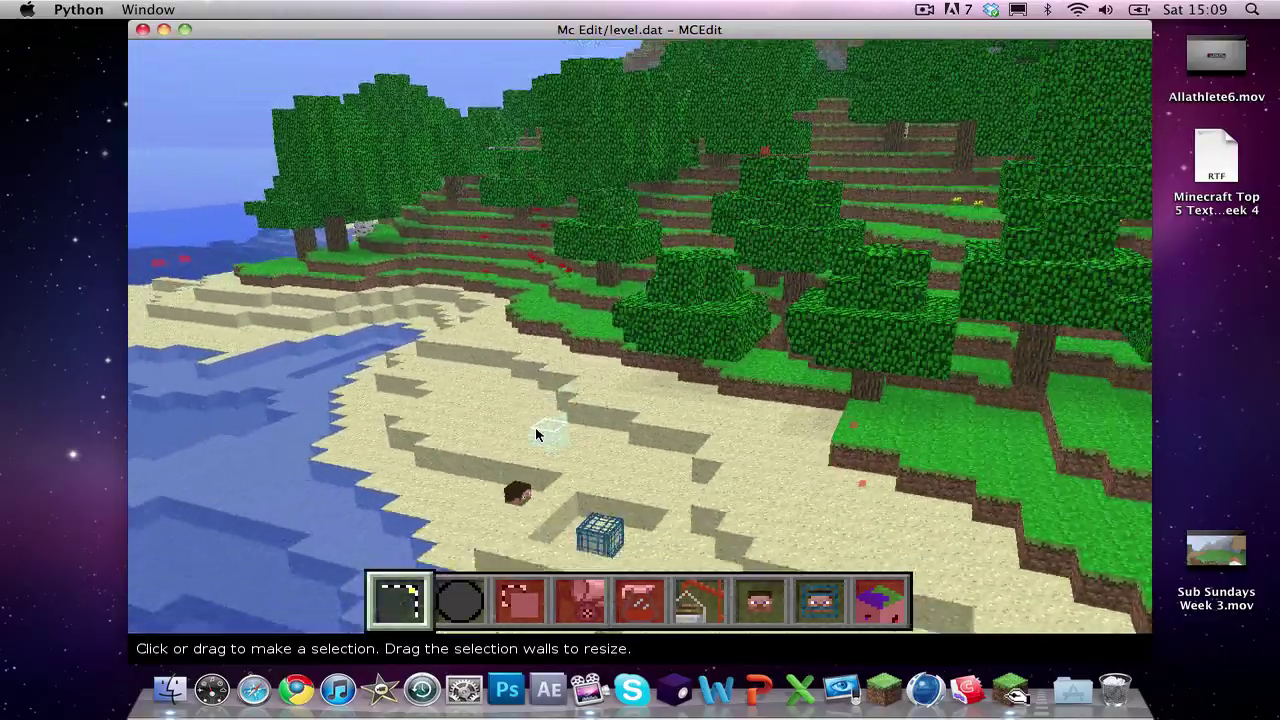
key("s")
key("w")
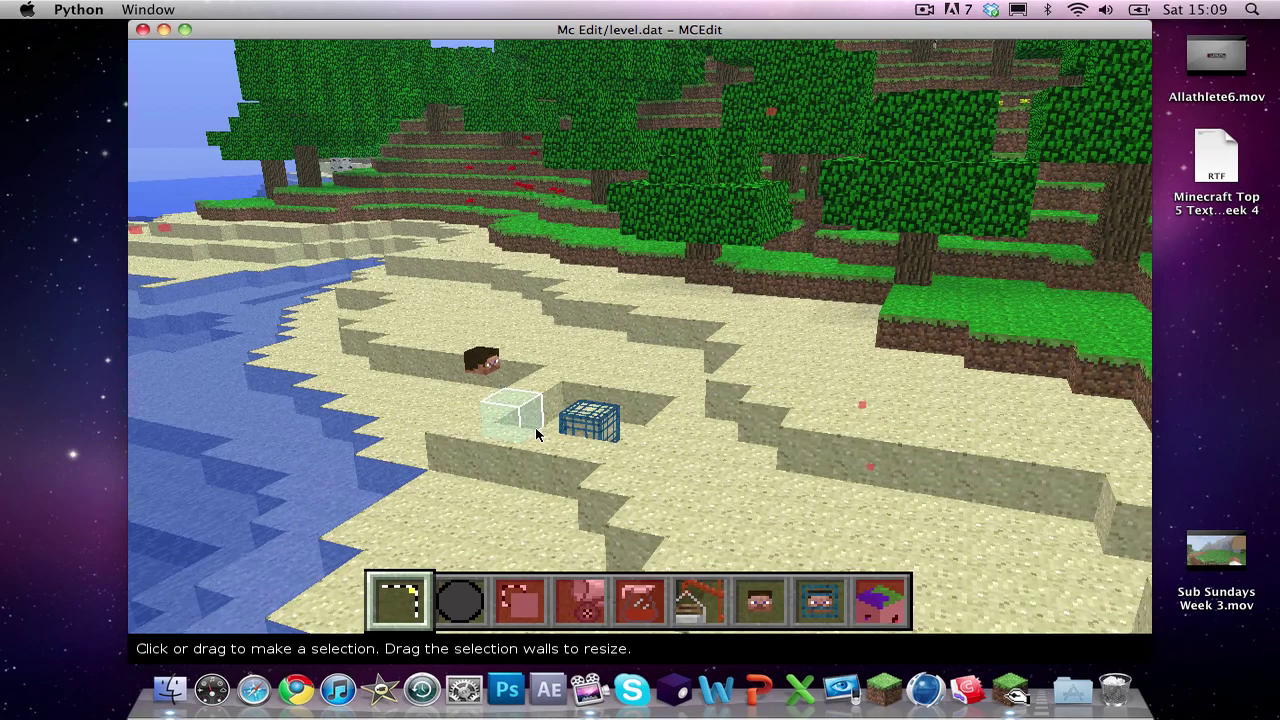
Step: Move the world's spawn position to the edge of the beach beside the grassy dirt ledge
key("s")
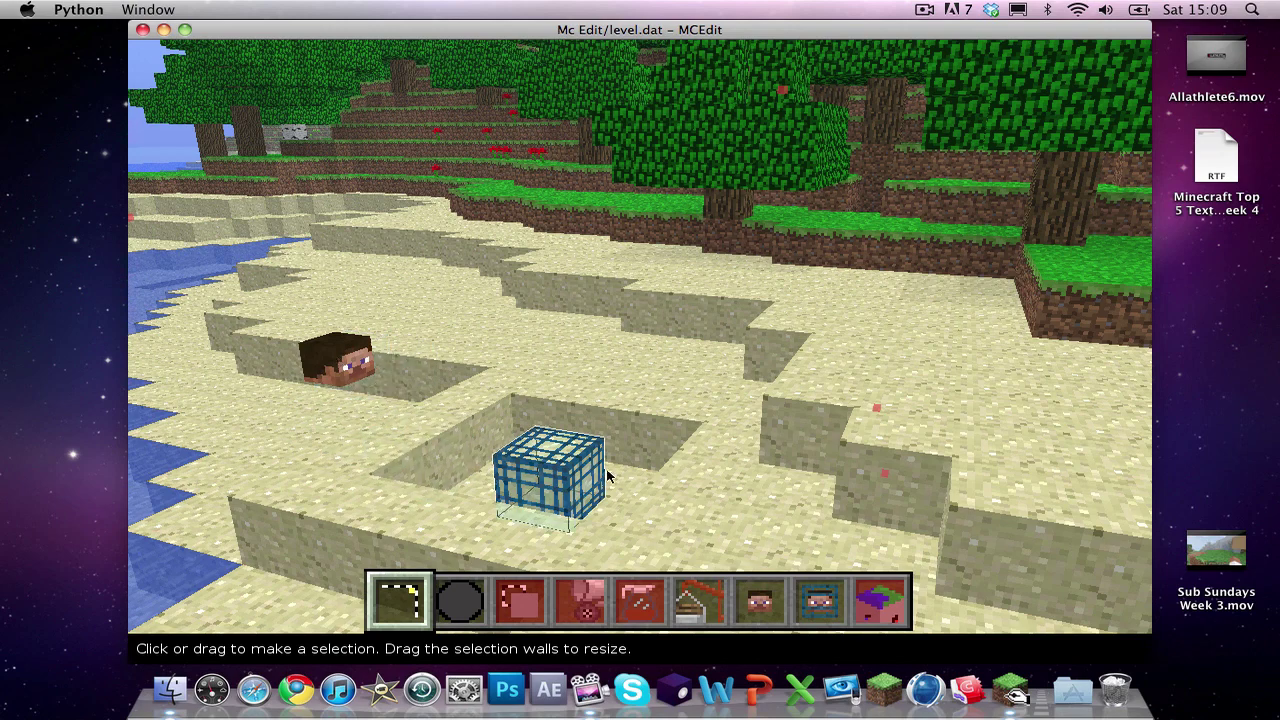
key("s")
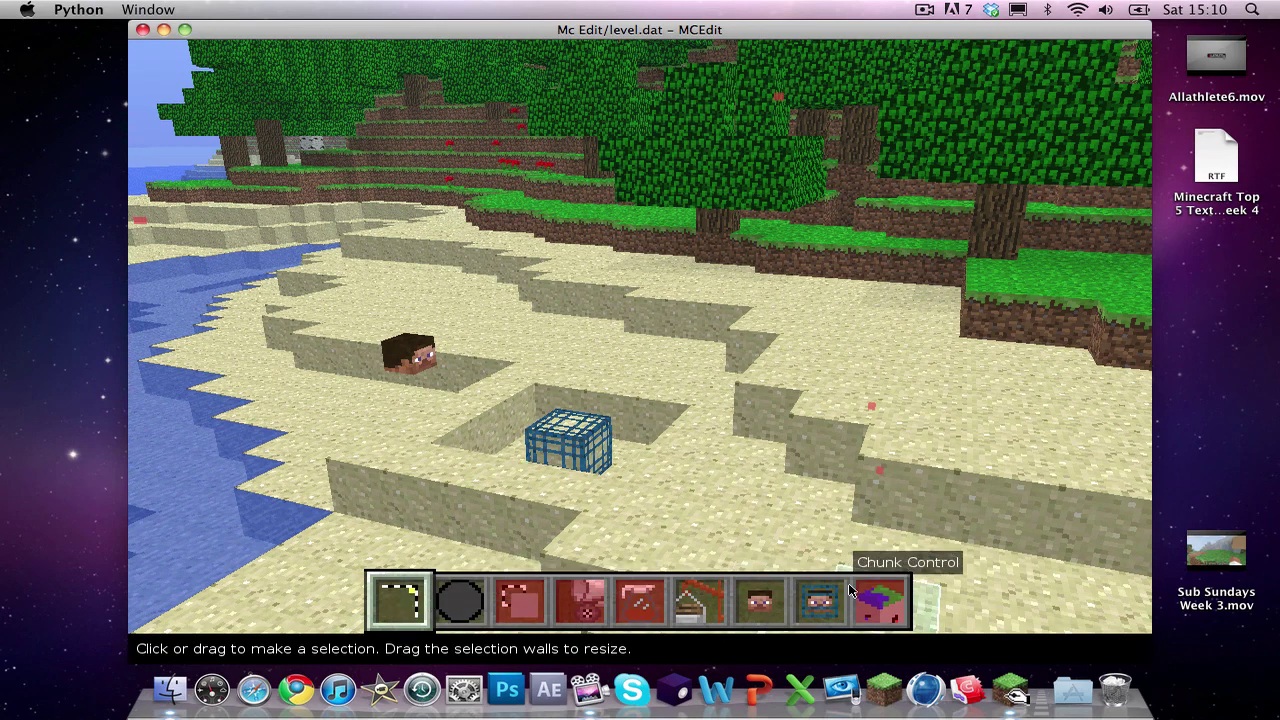
left_click(820, 601)
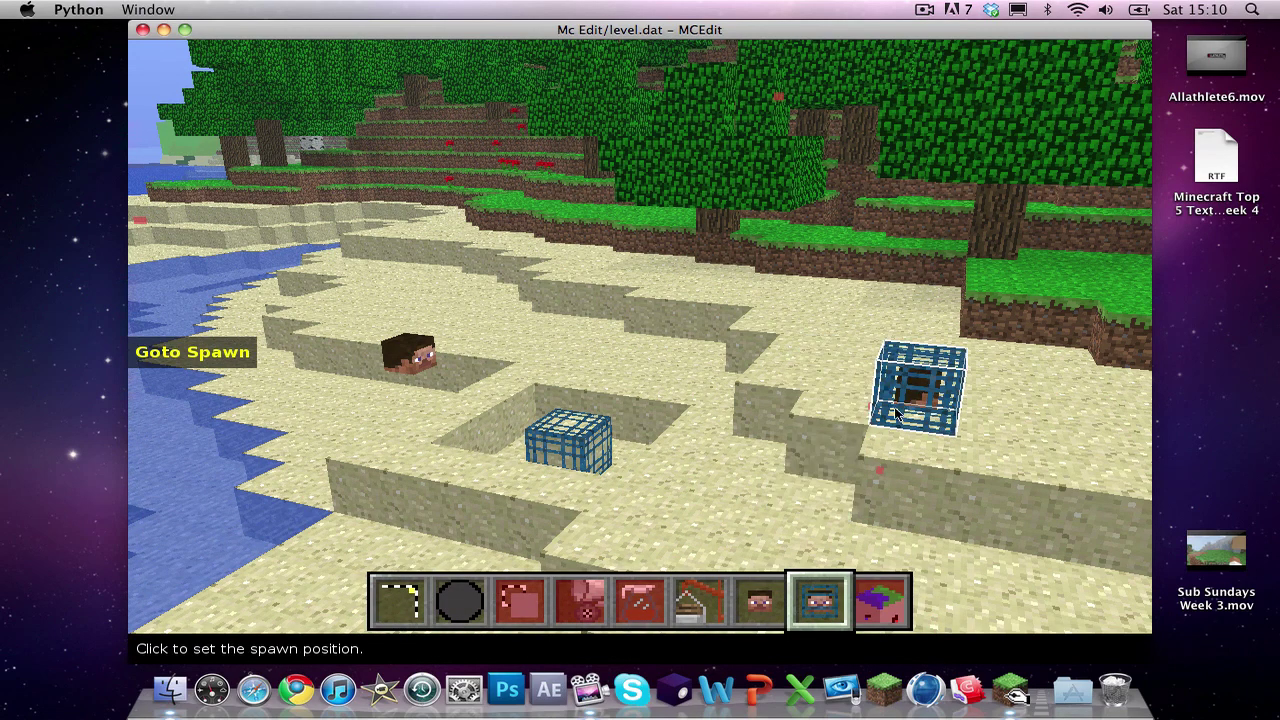
left_click(1085, 342)
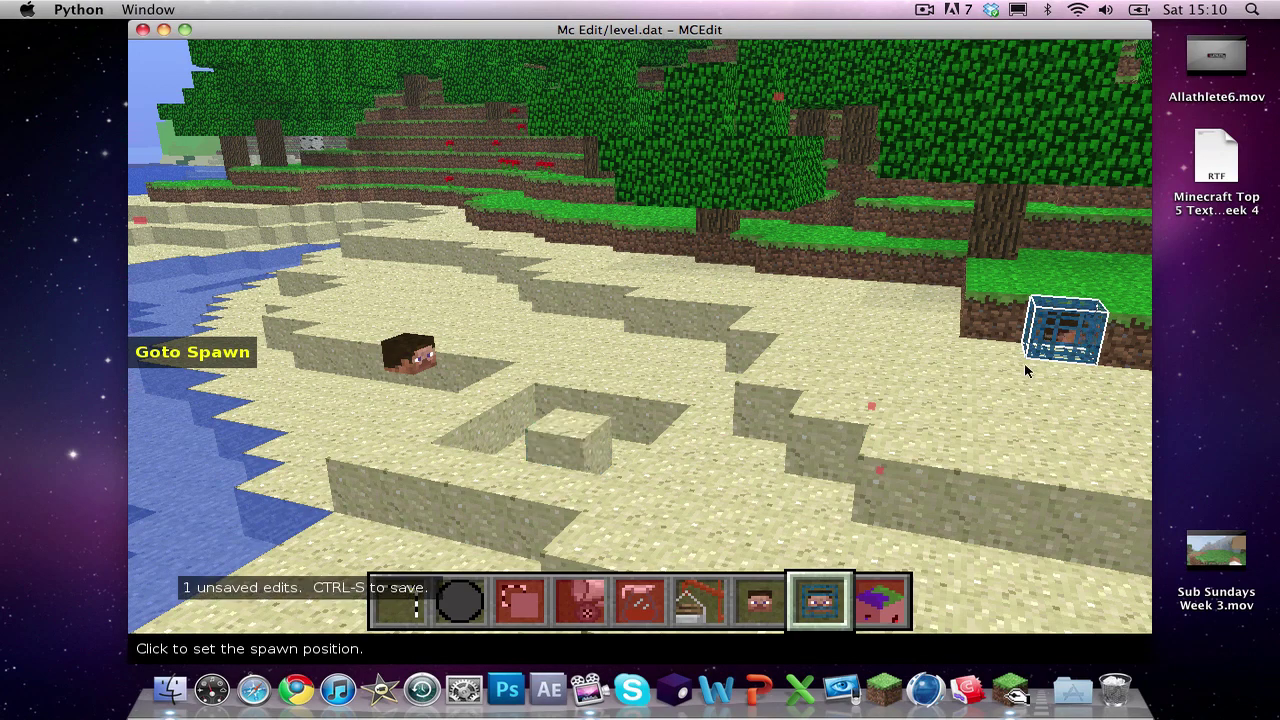
Step: Move the player onto the sand at the foot of the grassy ledge, beside the spawn marker
key("w")
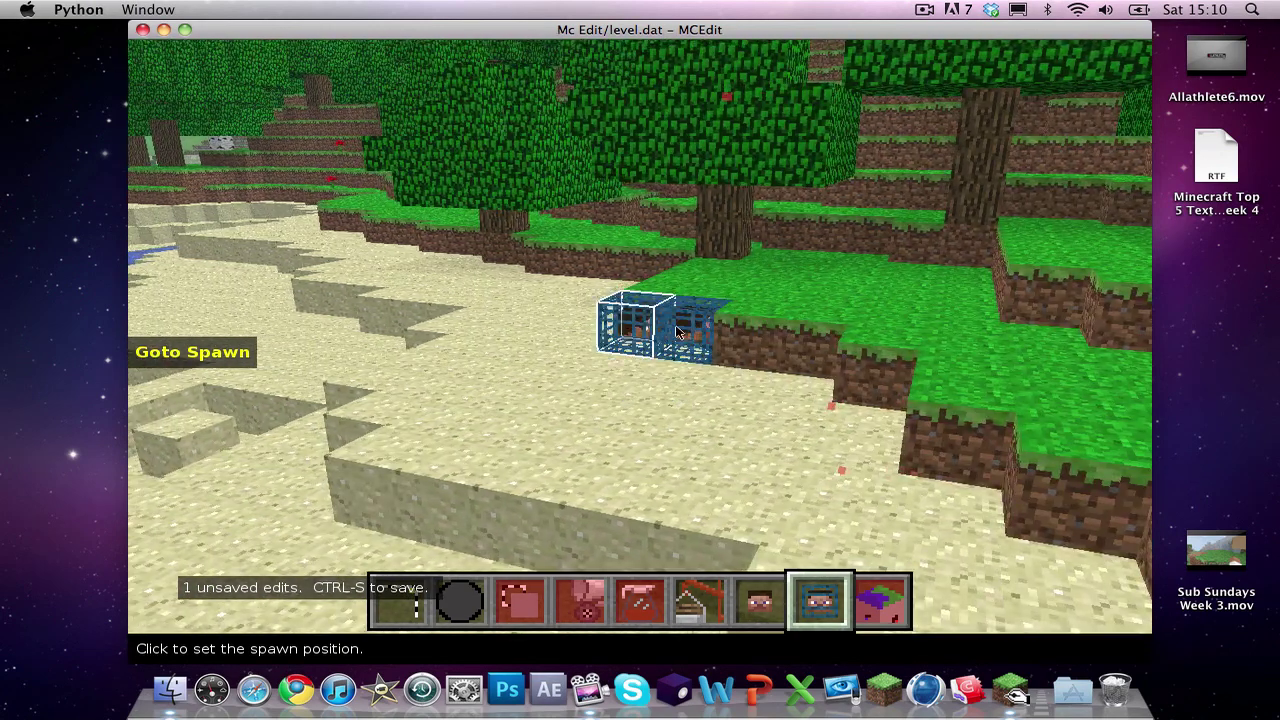
key("s")
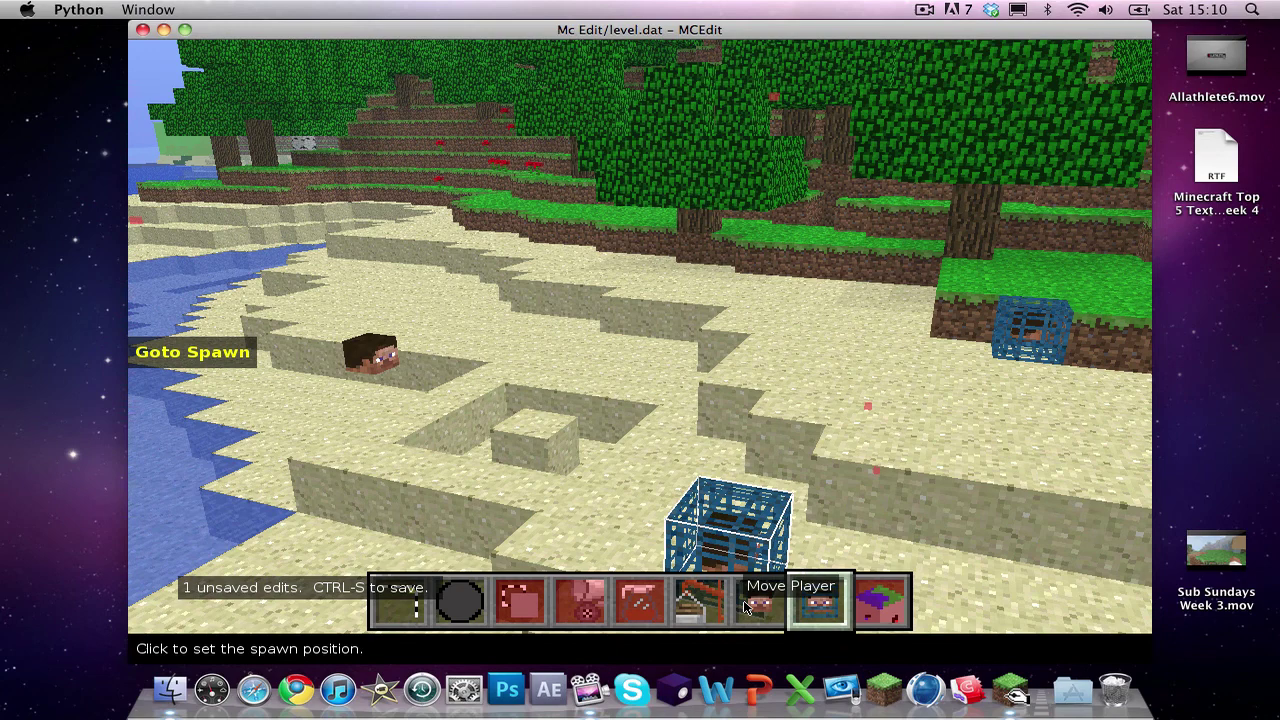
left_click(758, 598)
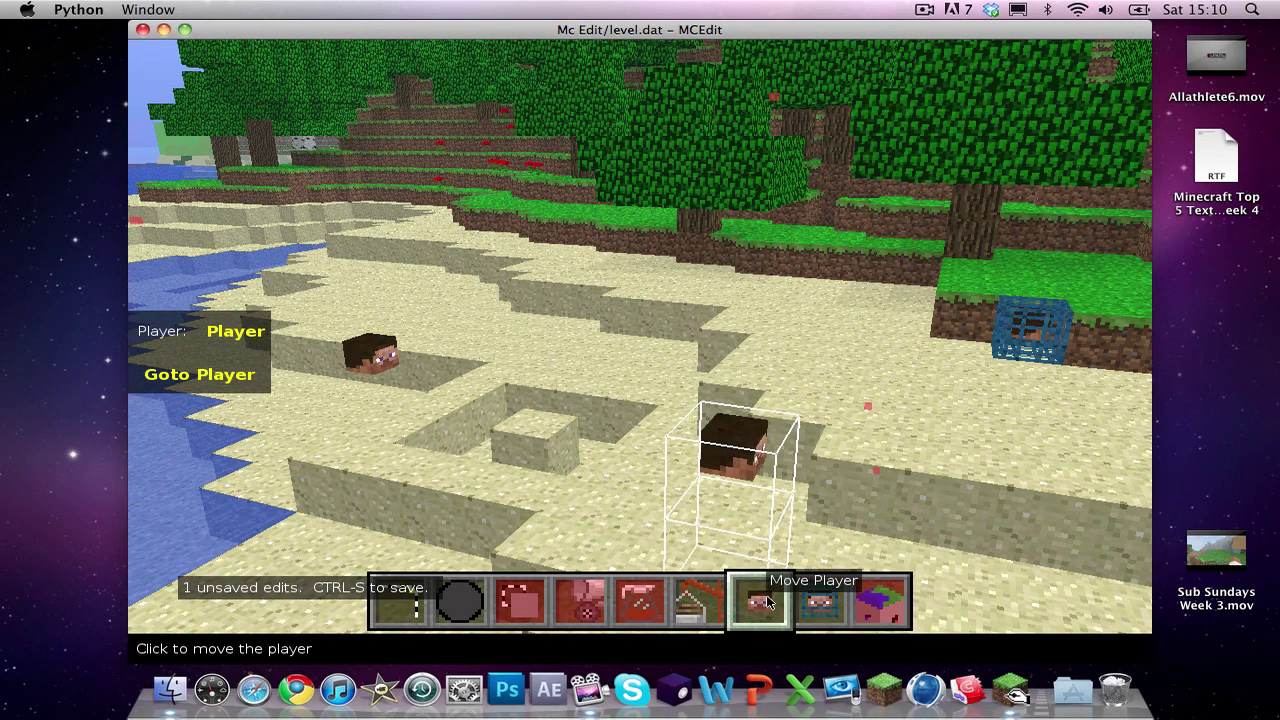
key("w")
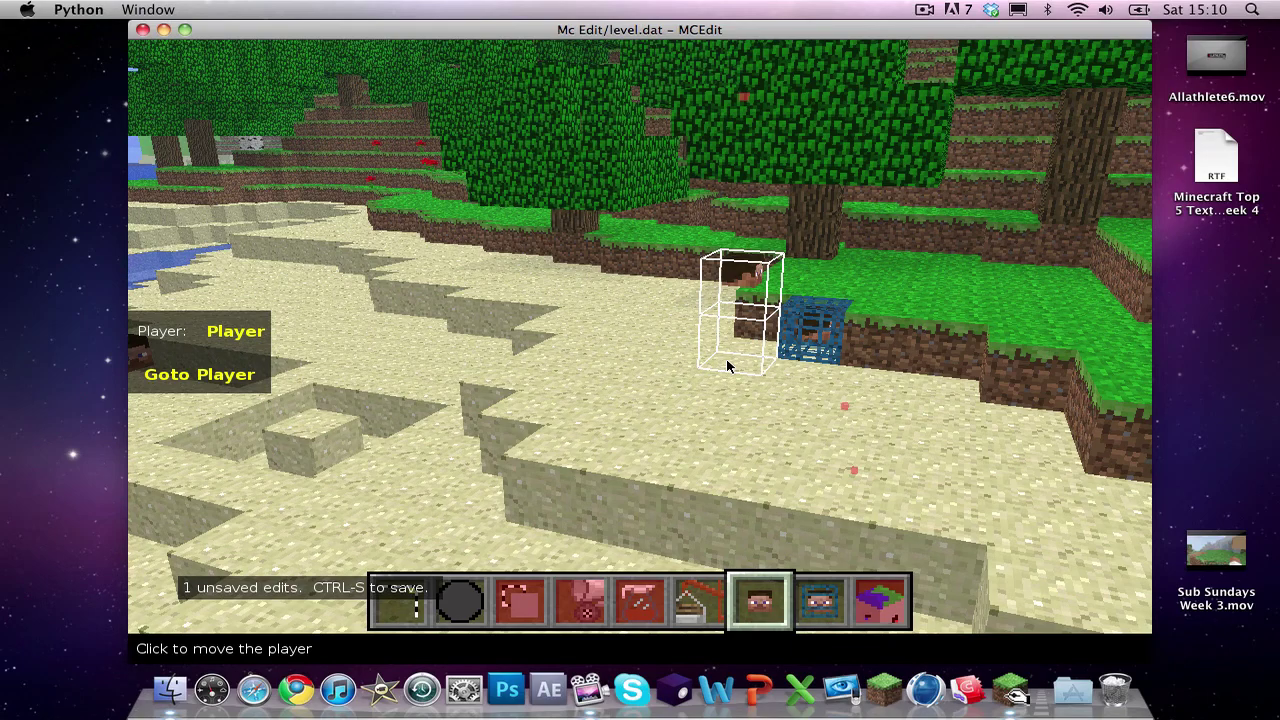
left_click(727, 366)
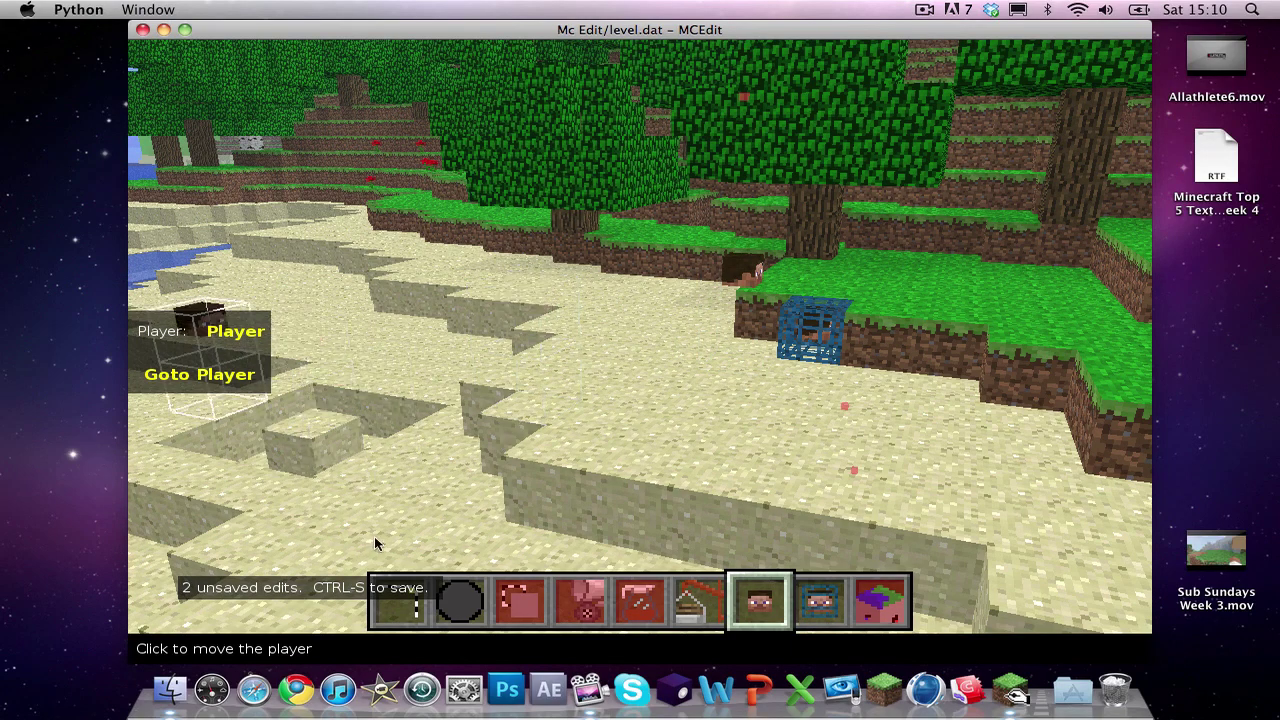
Step: Select a 3W x 3L x 2H box of blocks spanning the grassy ledge and the sand near the spawn marker
key("a")
key("d")
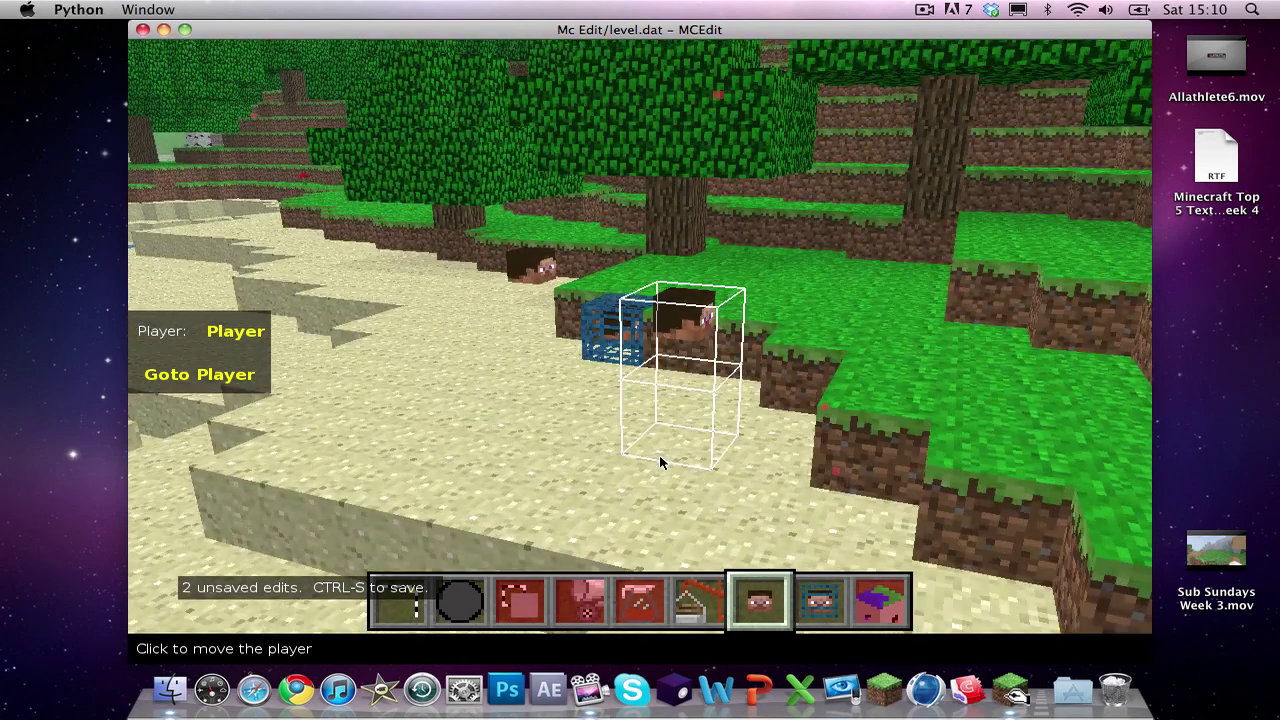
left_click(399, 613)
key("d")
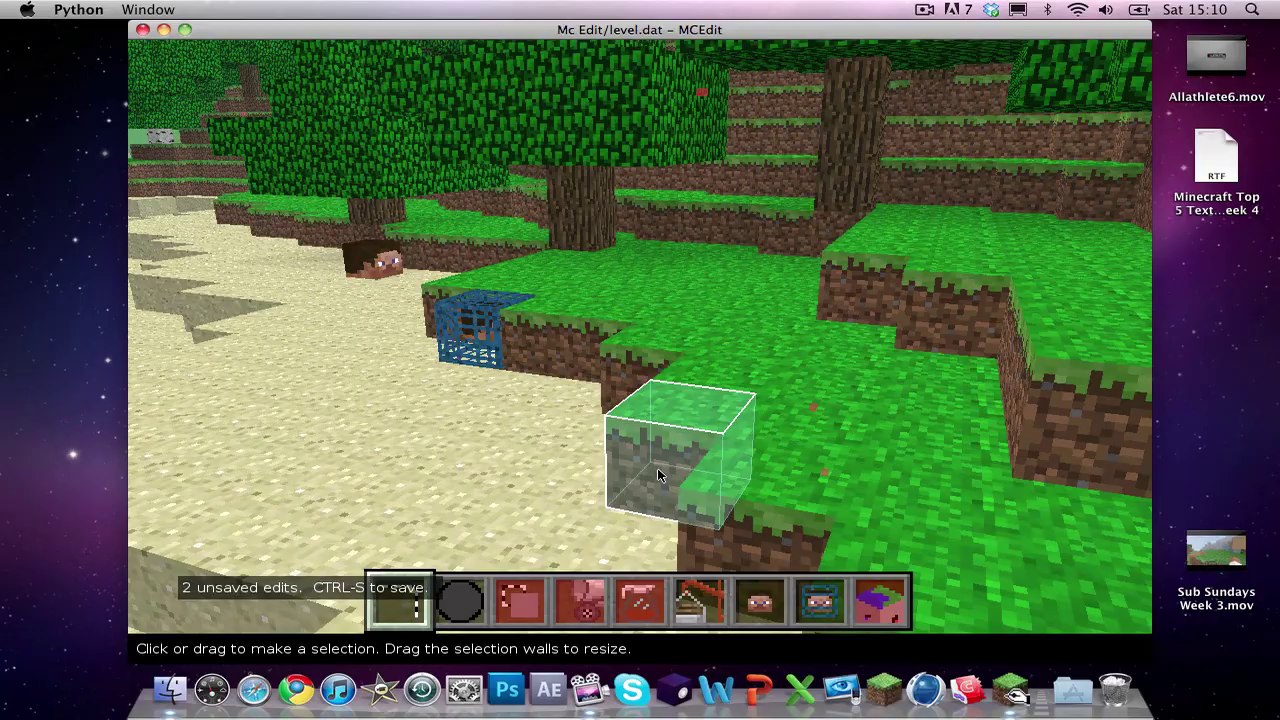
key("s")
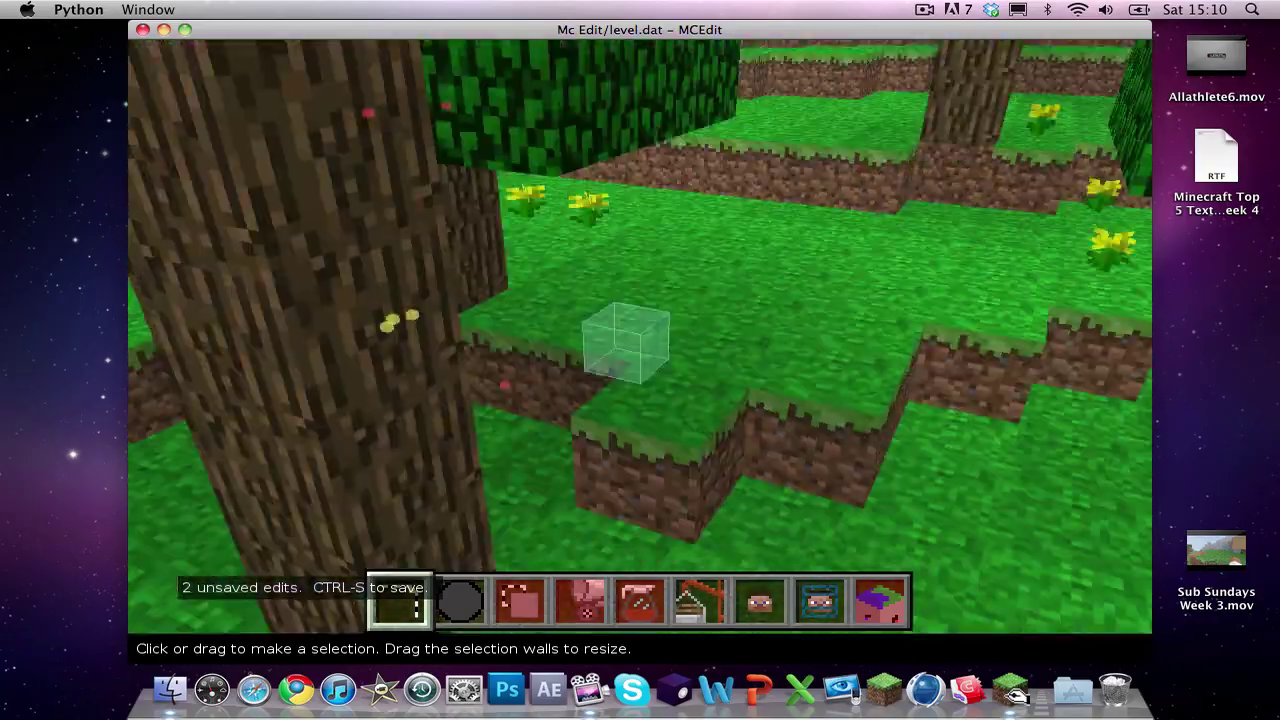
right_click(643, 358)
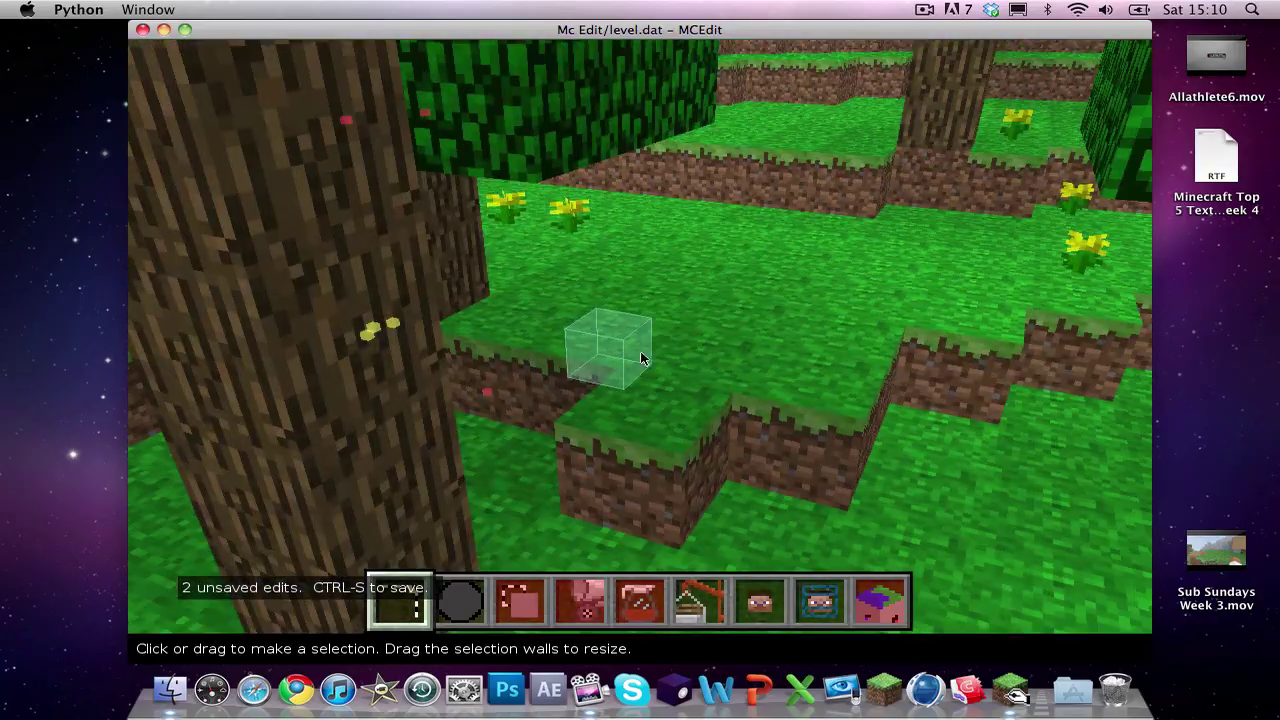
key("a")
key("s")
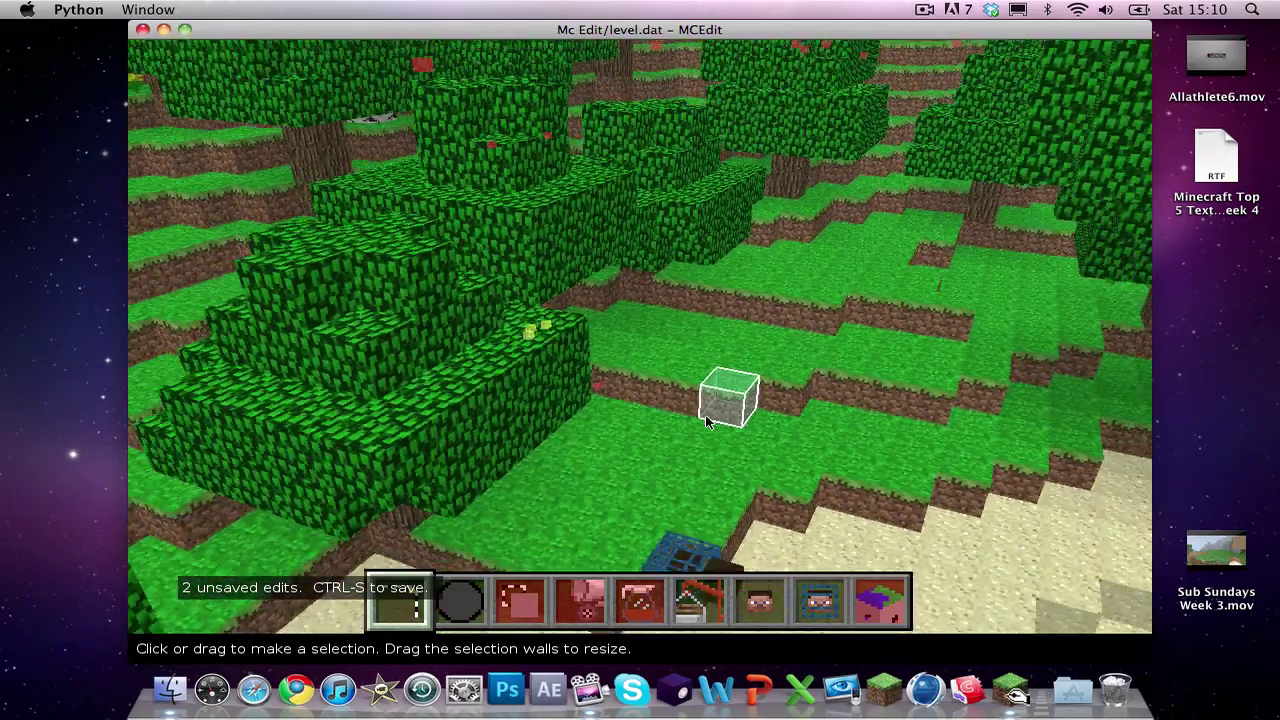
key("w")
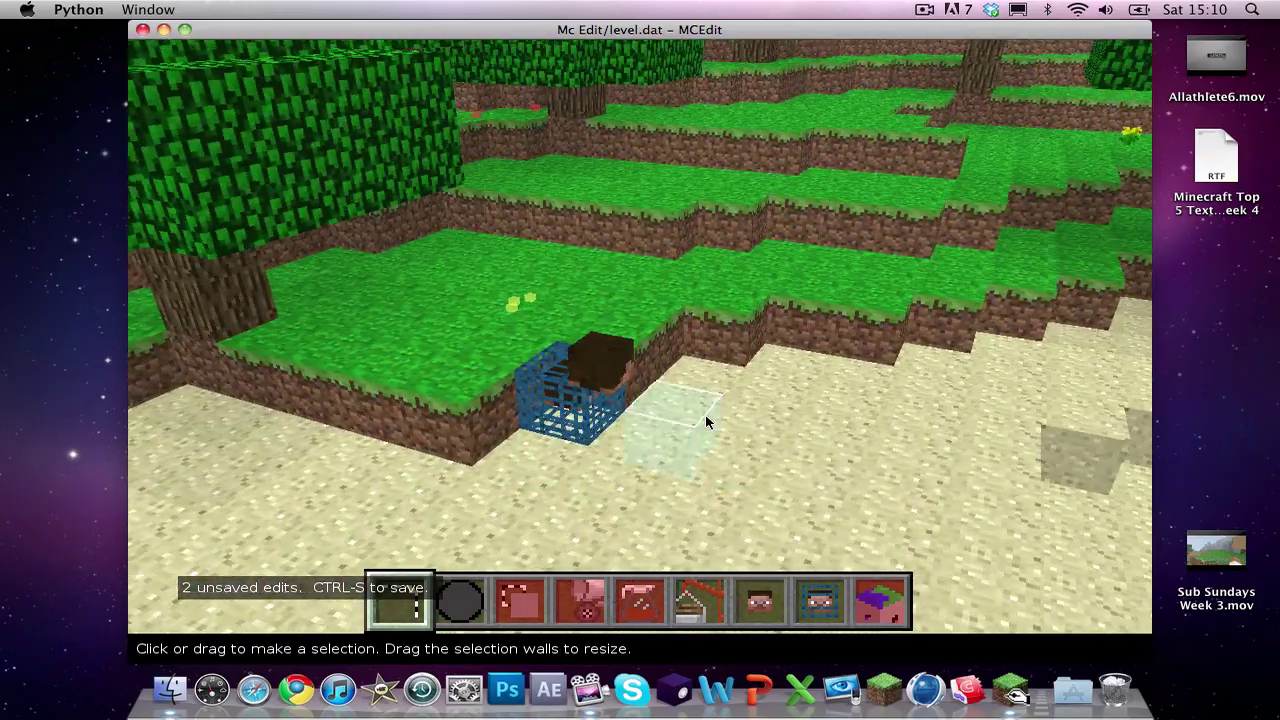
key("d")
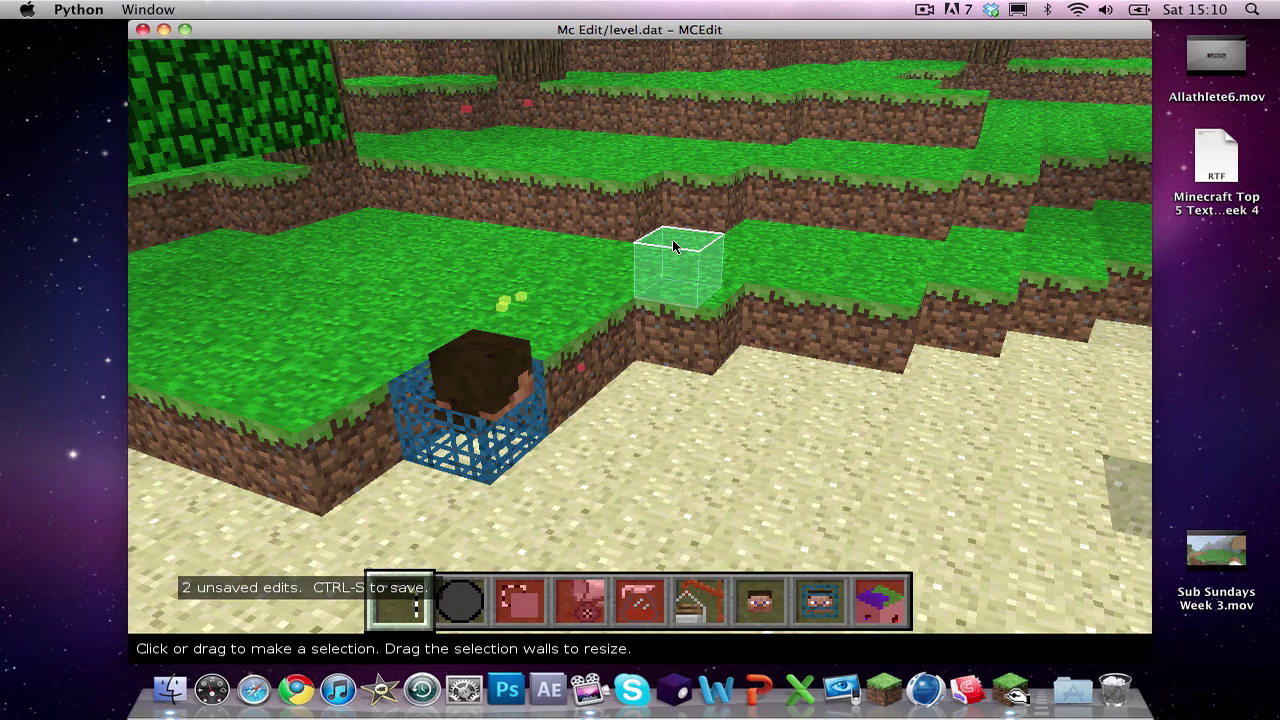
left_click(673, 242)
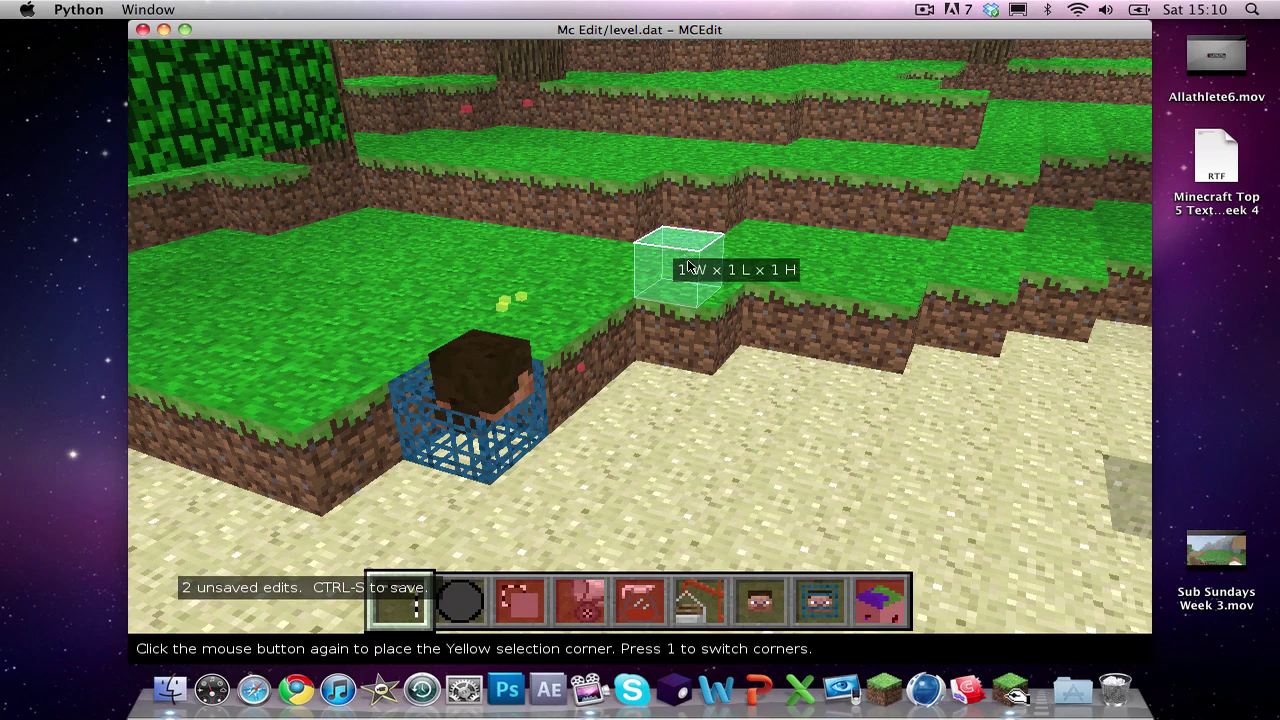
left_click(745, 368)
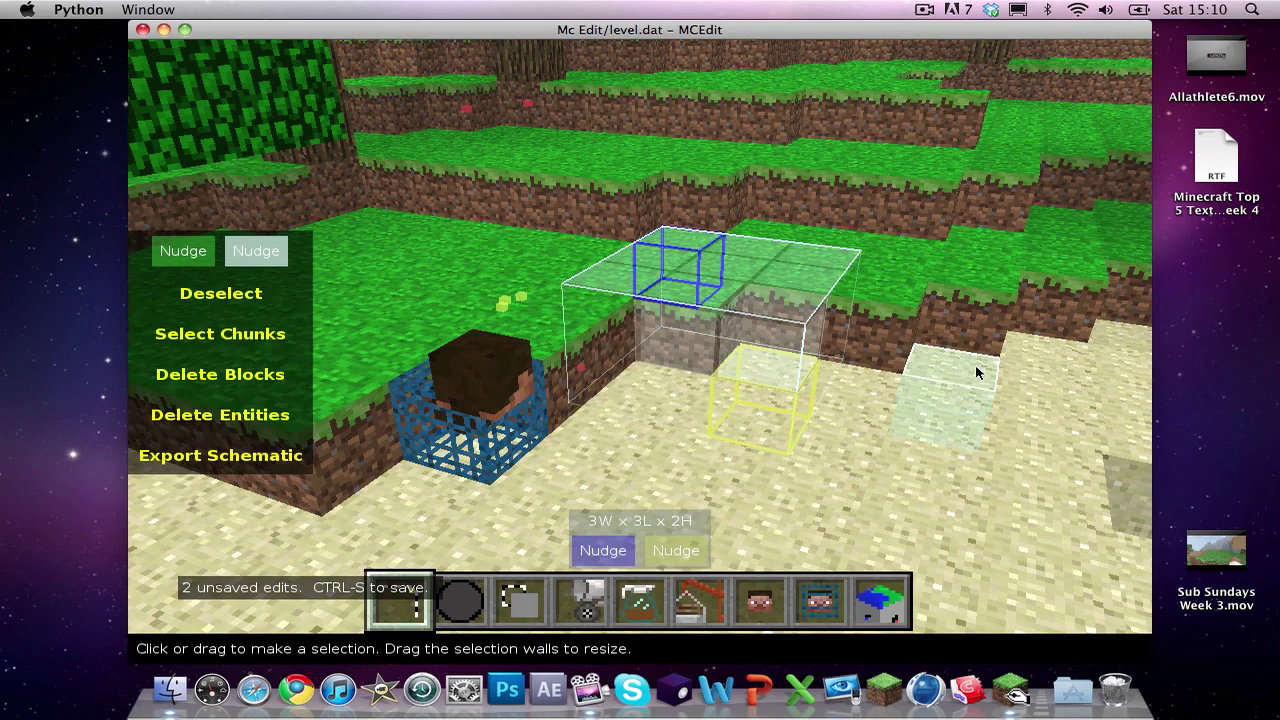
Step: Try resizing the selection to 4L and to 2W by nudging its blue corner one block each way
key("d")
key("d")
right_click_drag(628, 350, 598, 351)
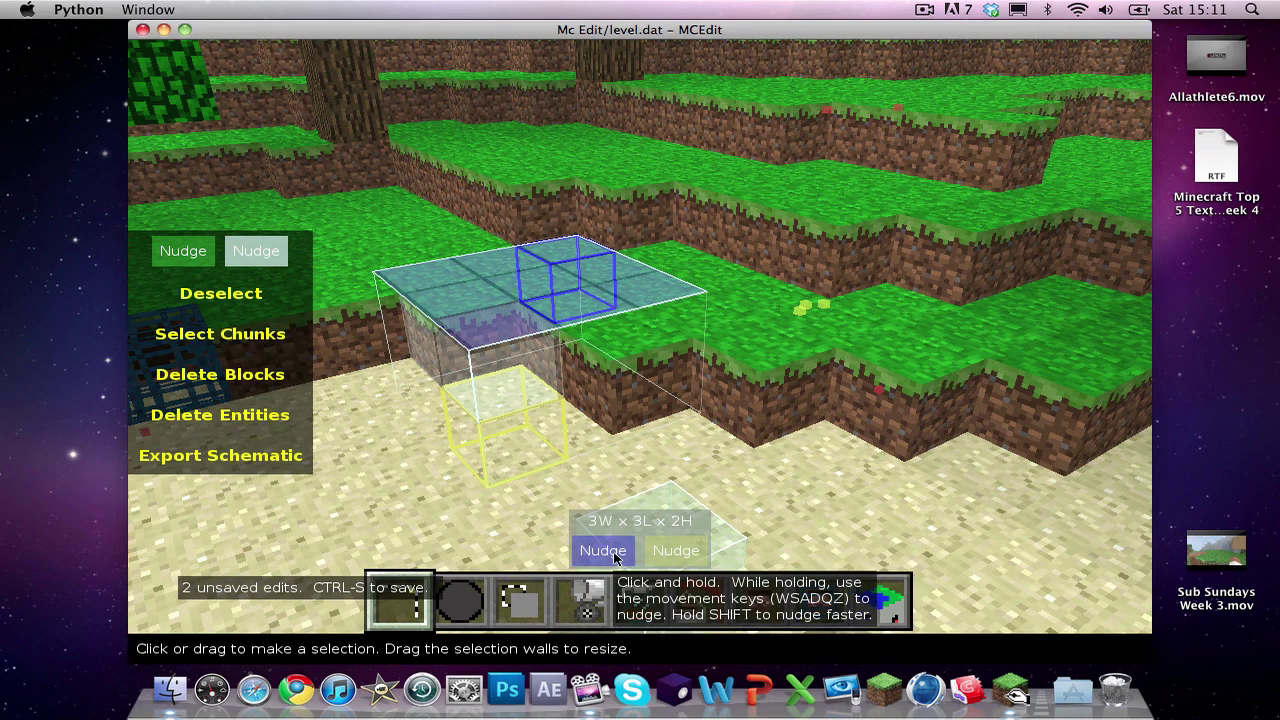
key("a")
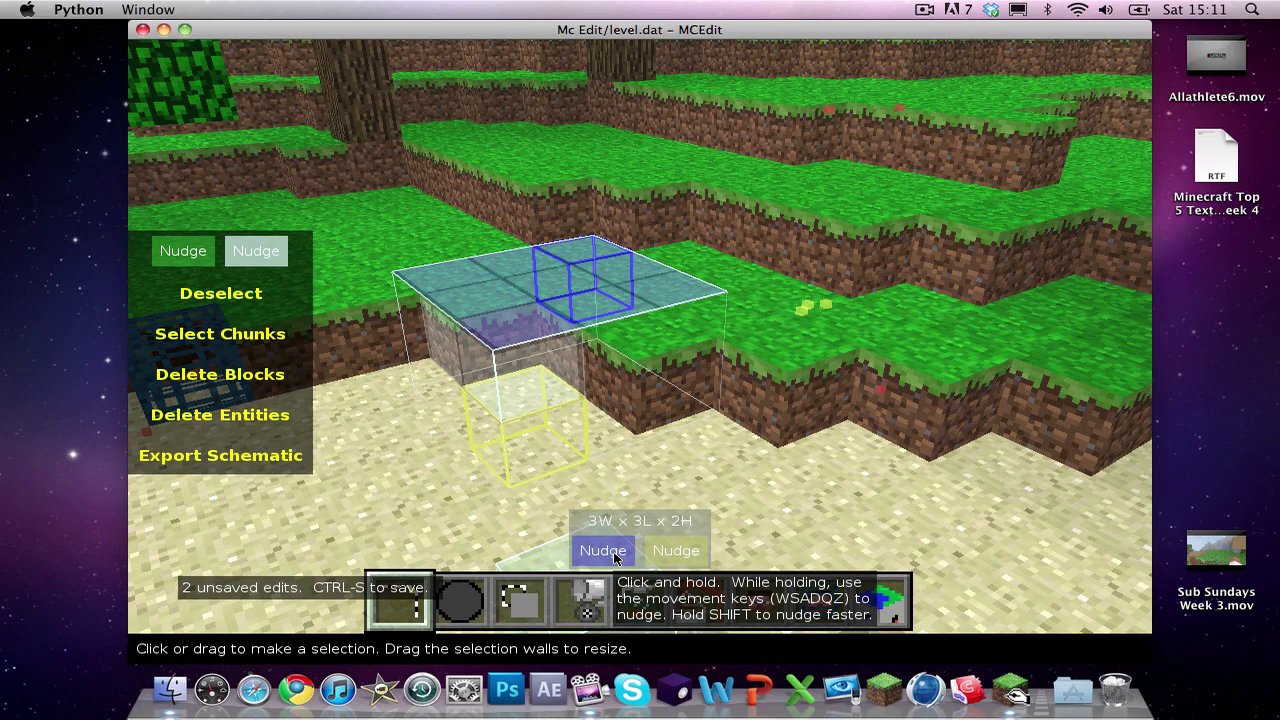
key("d")
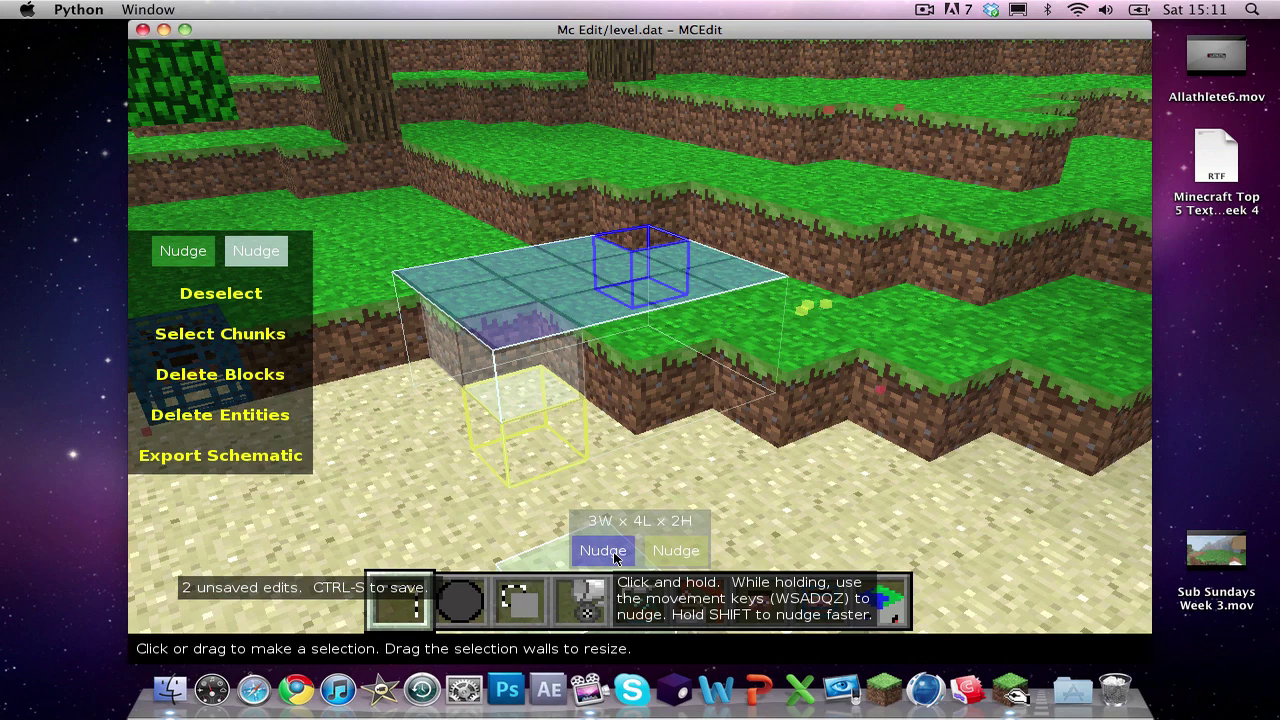
key("a")
key("a")
key("d")
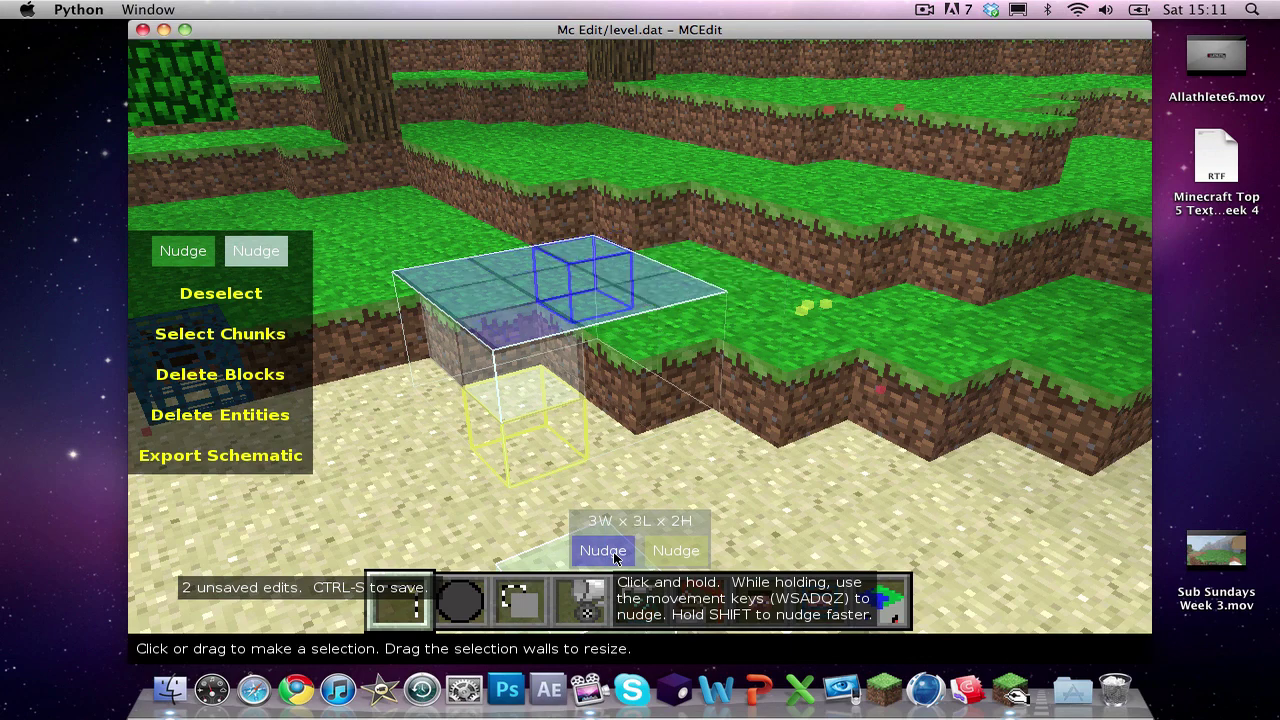
key("s")
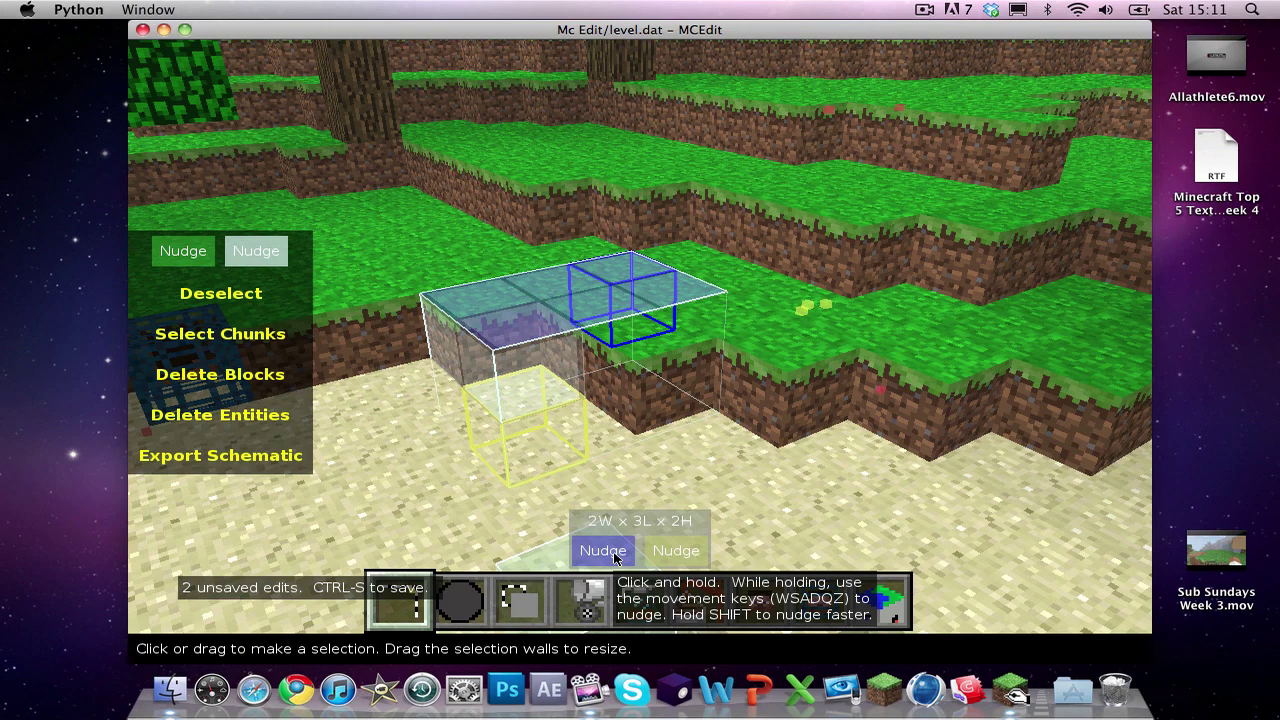
key("w")
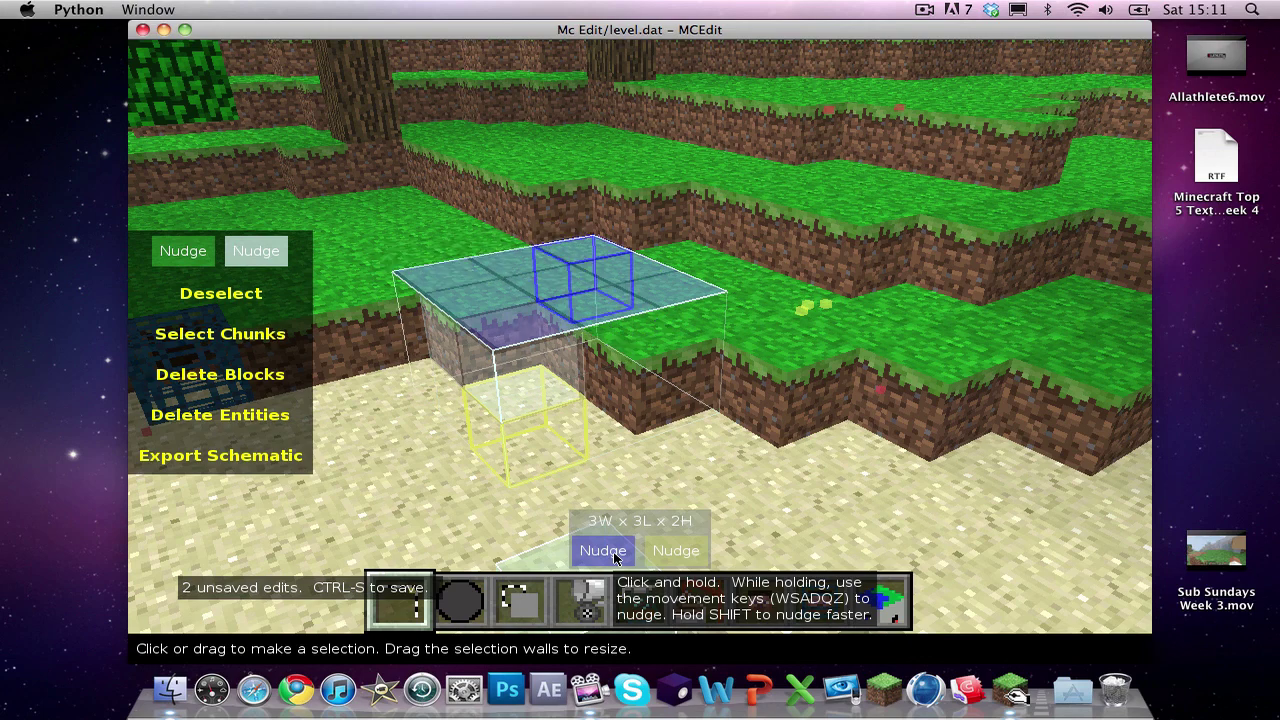
Step: Try stretching the selection to 6H with its blue corner and lowering the corner again
key("q")
key("q")
key("q")
key("q")
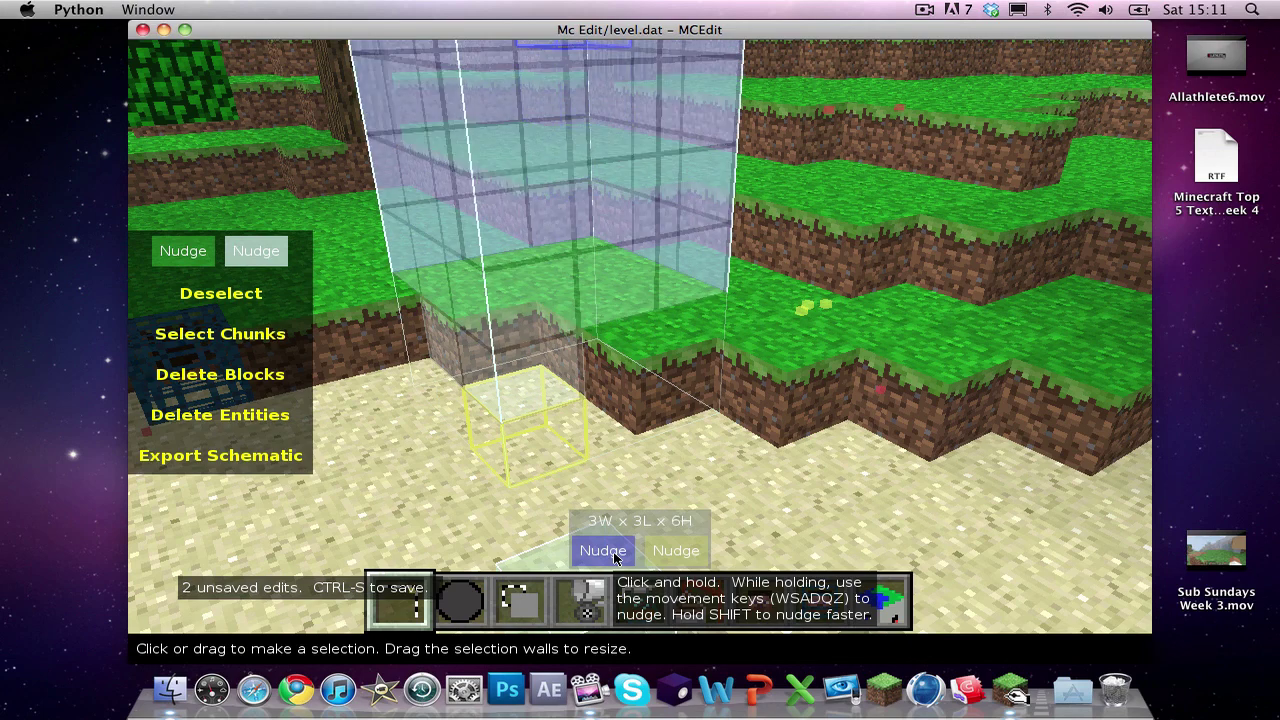
key("z")
key("z")
key("z")
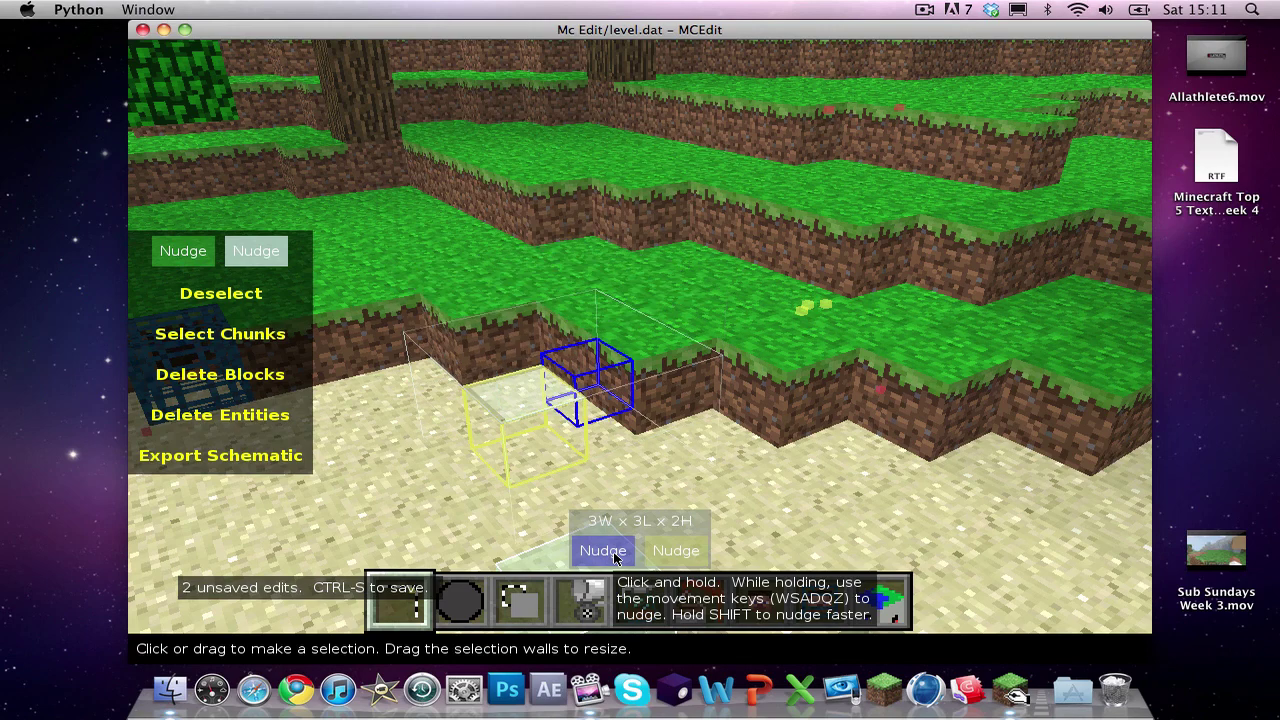
key("z")
Step: Raise and shift the blue corner until the selection measures 2W x 4L x 3H
key("q")
key("q")
key("q")
key("q")
key("q")
key("q")
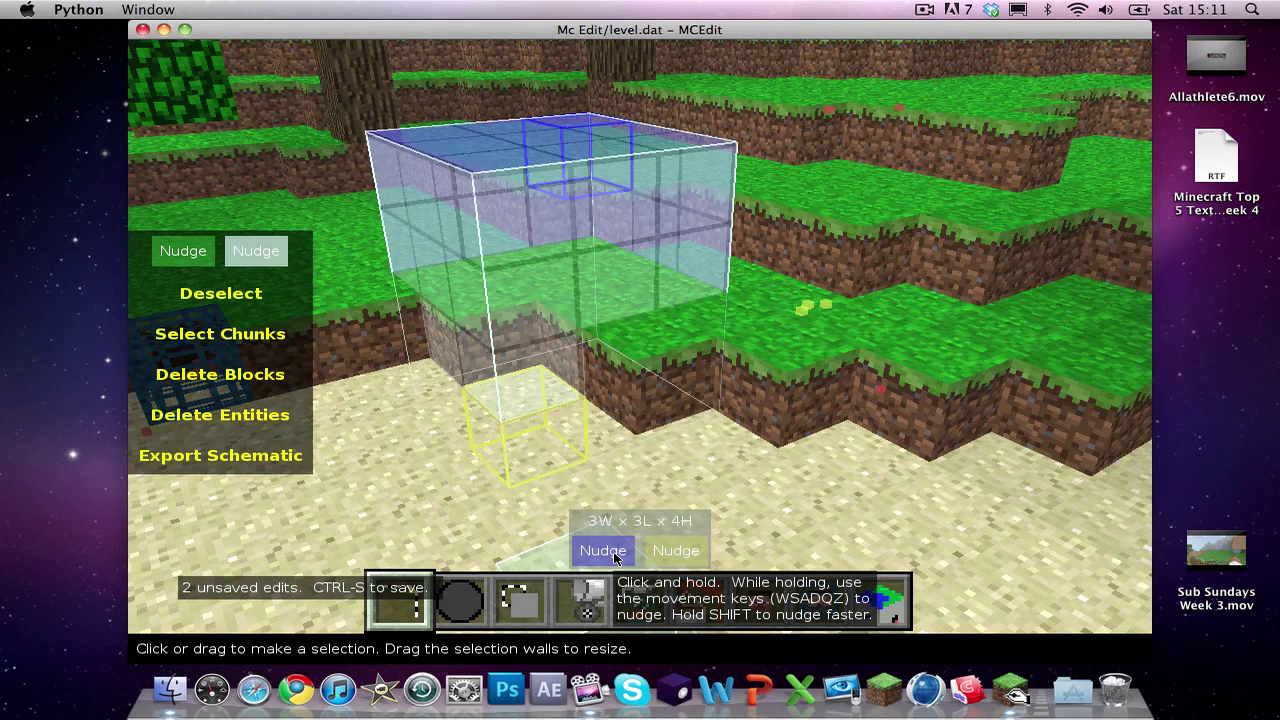
key("z")
key("q")
key("z")
key("d")
key("s")
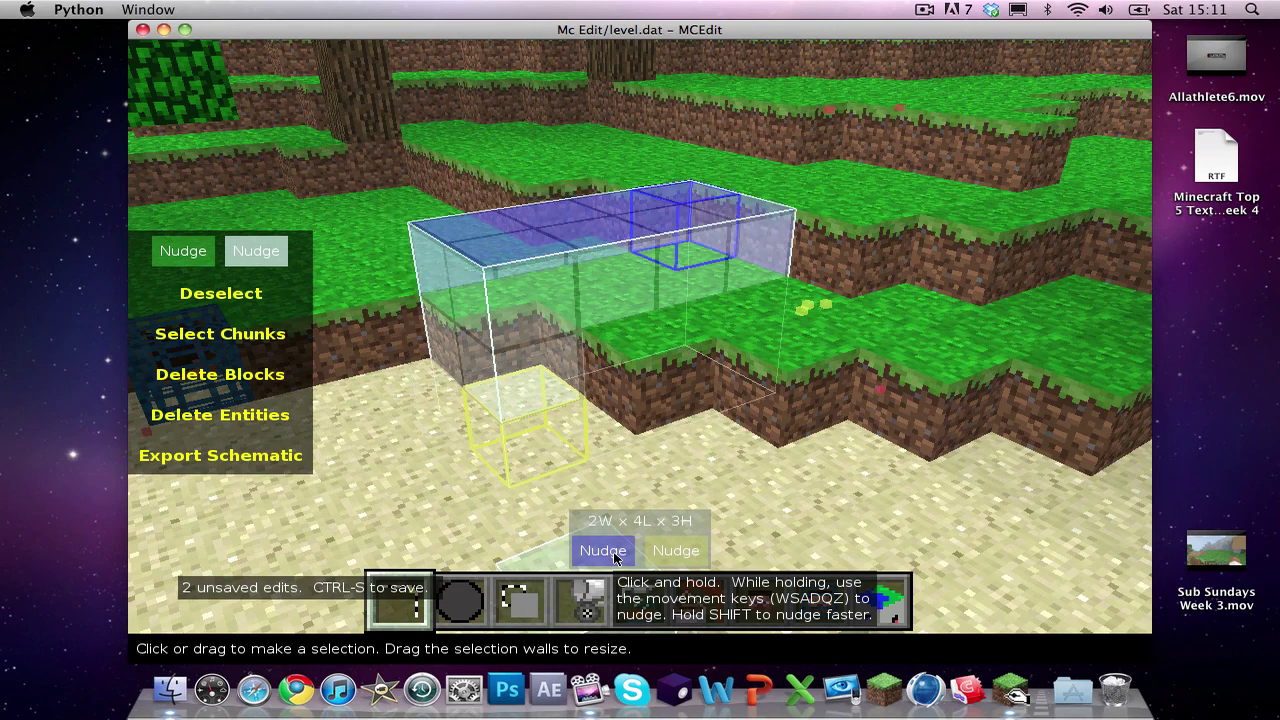
Step: Nudge the blue corner outward and upward until the selection measures 4W x 4L x 4H
key("w")
key("w")
key("d")
key("s")
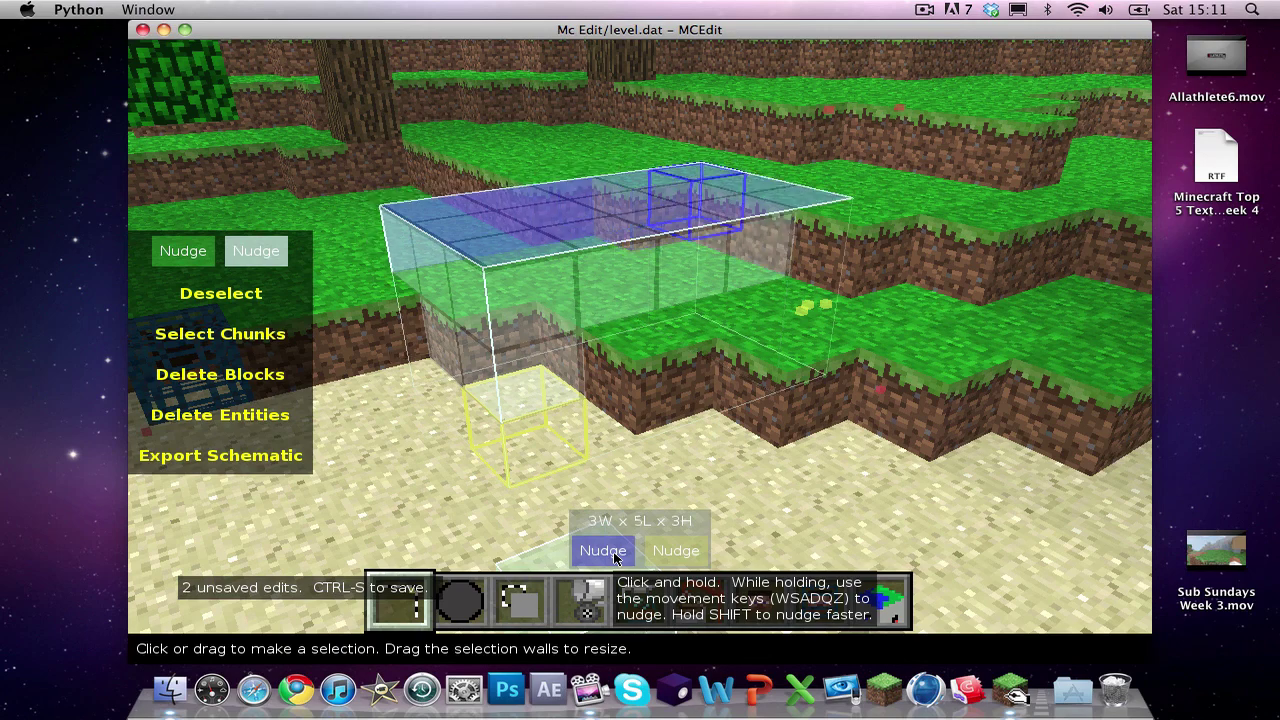
key("w")
key("w")
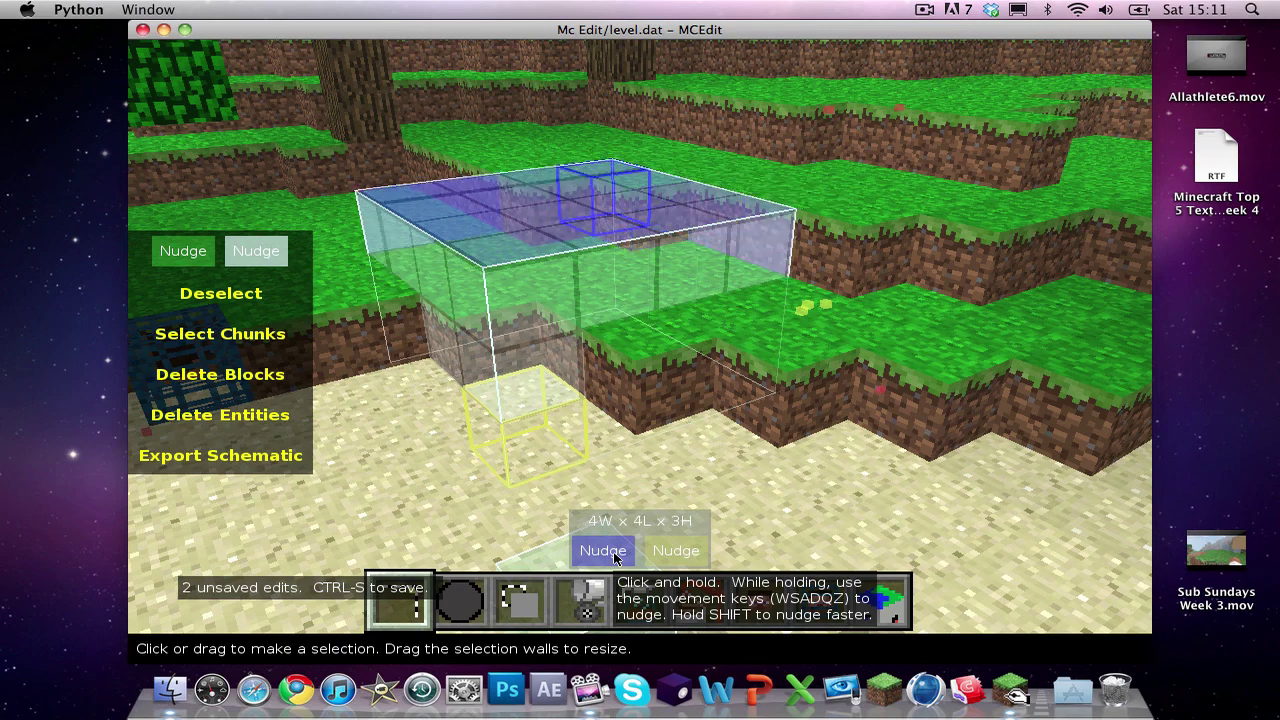
key("w")
key("s")
key("q")
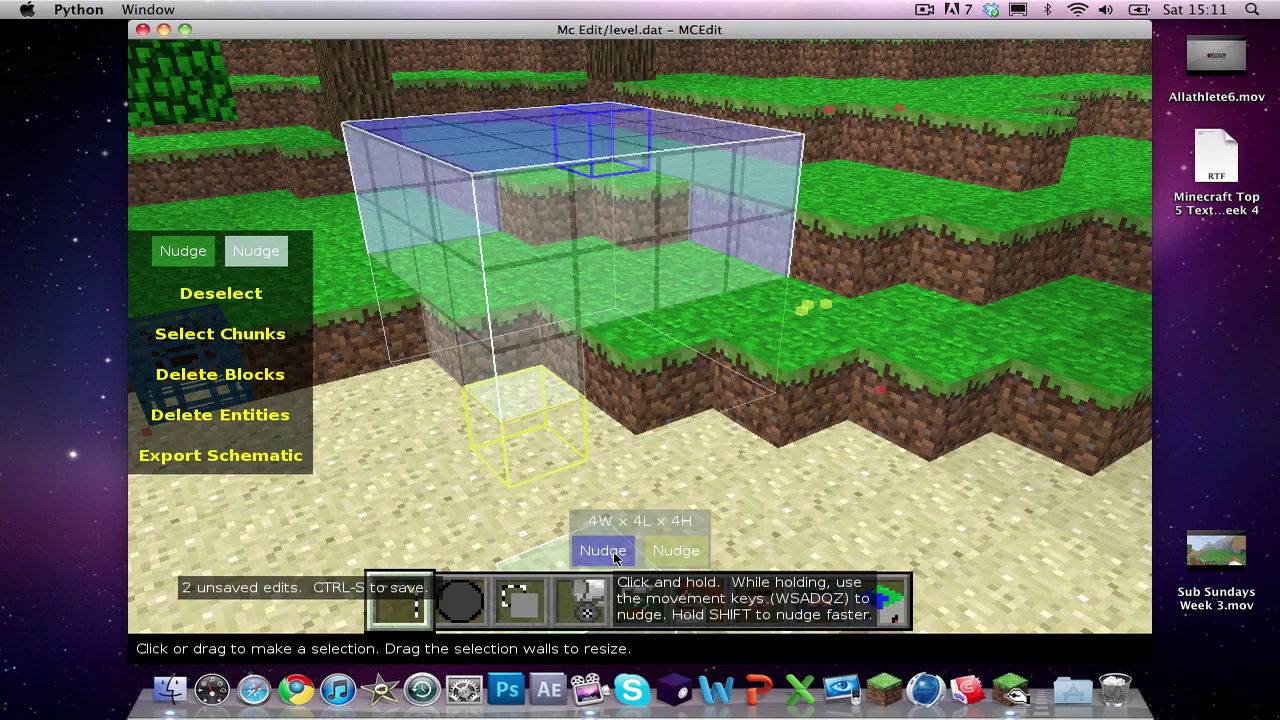
left_click_drag(613, 551, 615, 540)
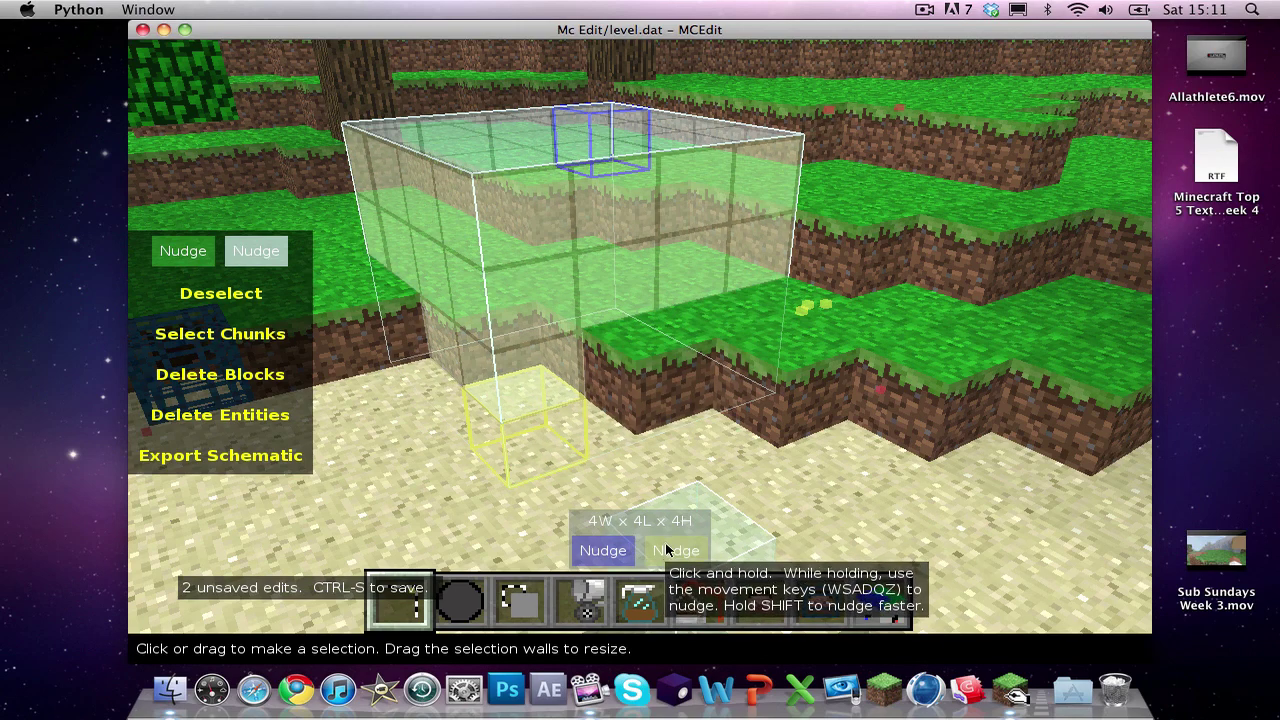
Step: Try nudging the selection's yellow corner sideways and vertically, including out to 5H
key("d")
left_click_drag(667, 551, 667, 551)
key("a")
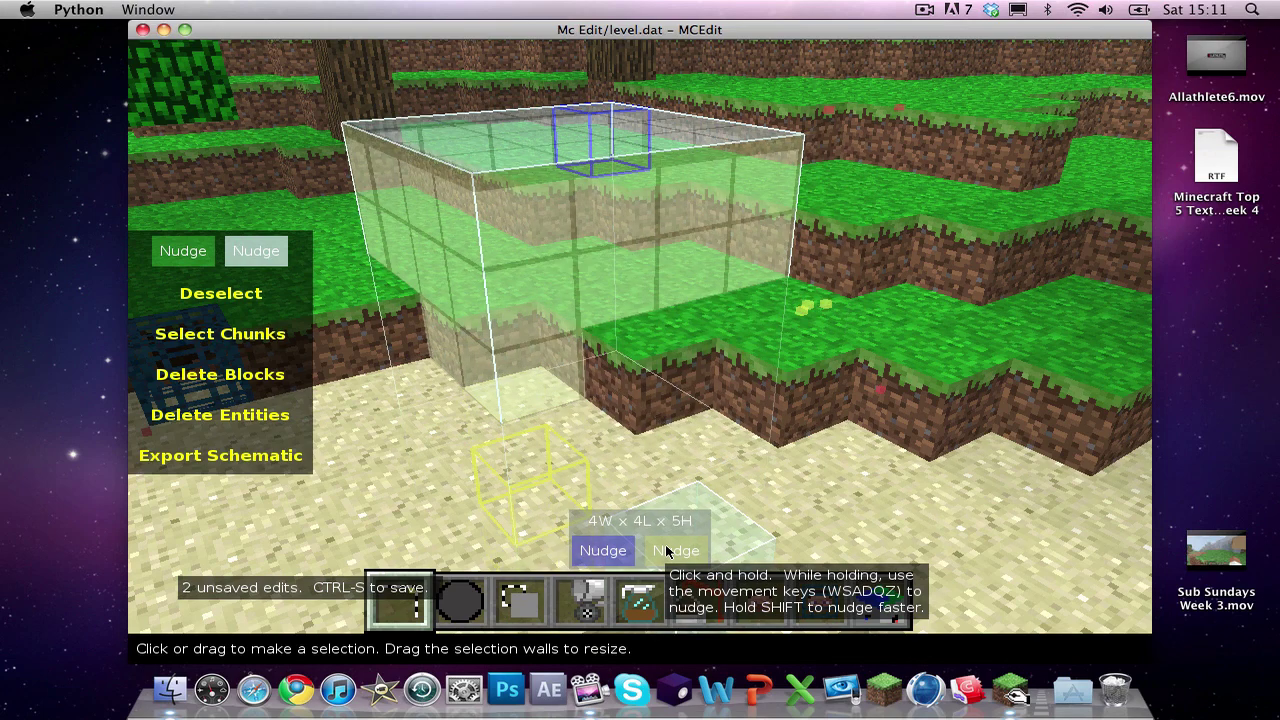
key("q")
left_click_drag(667, 551, 667, 551)
key("z")
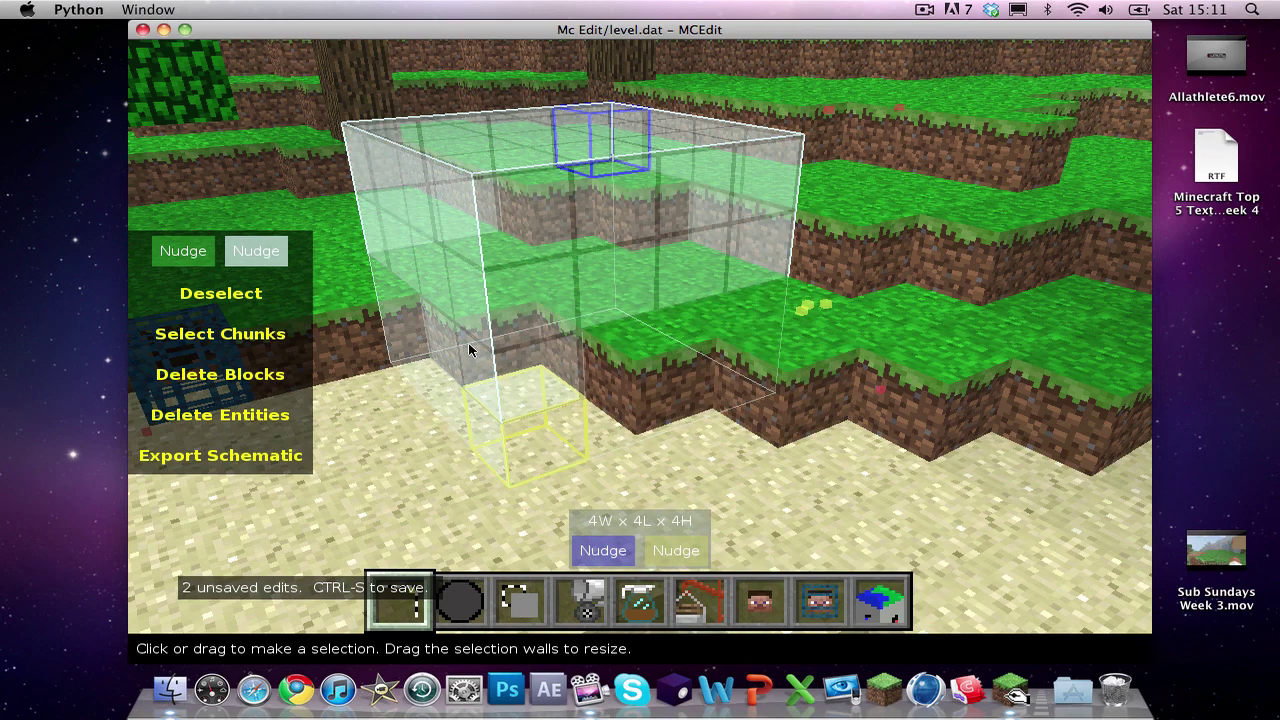
Step: Start filling the selected box and search the fill block list for "Tnt"
left_click(586, 600)
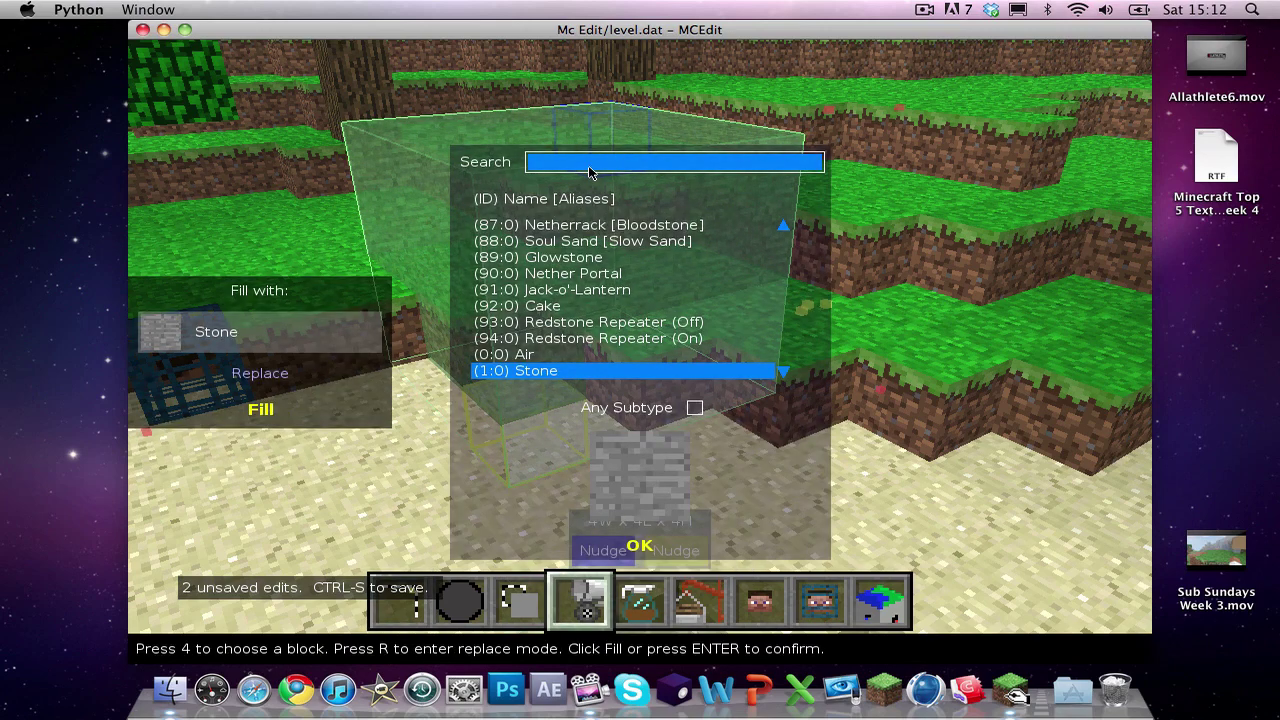
left_click(670, 168)
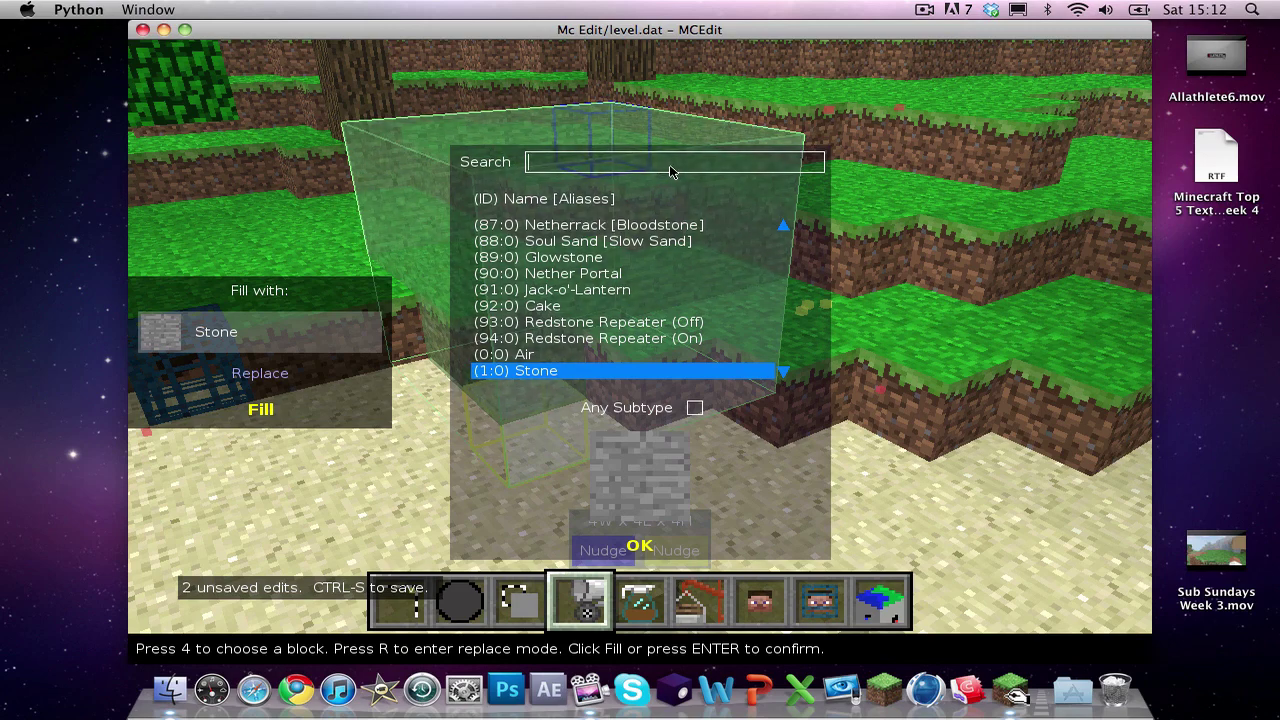
type("Tnt")
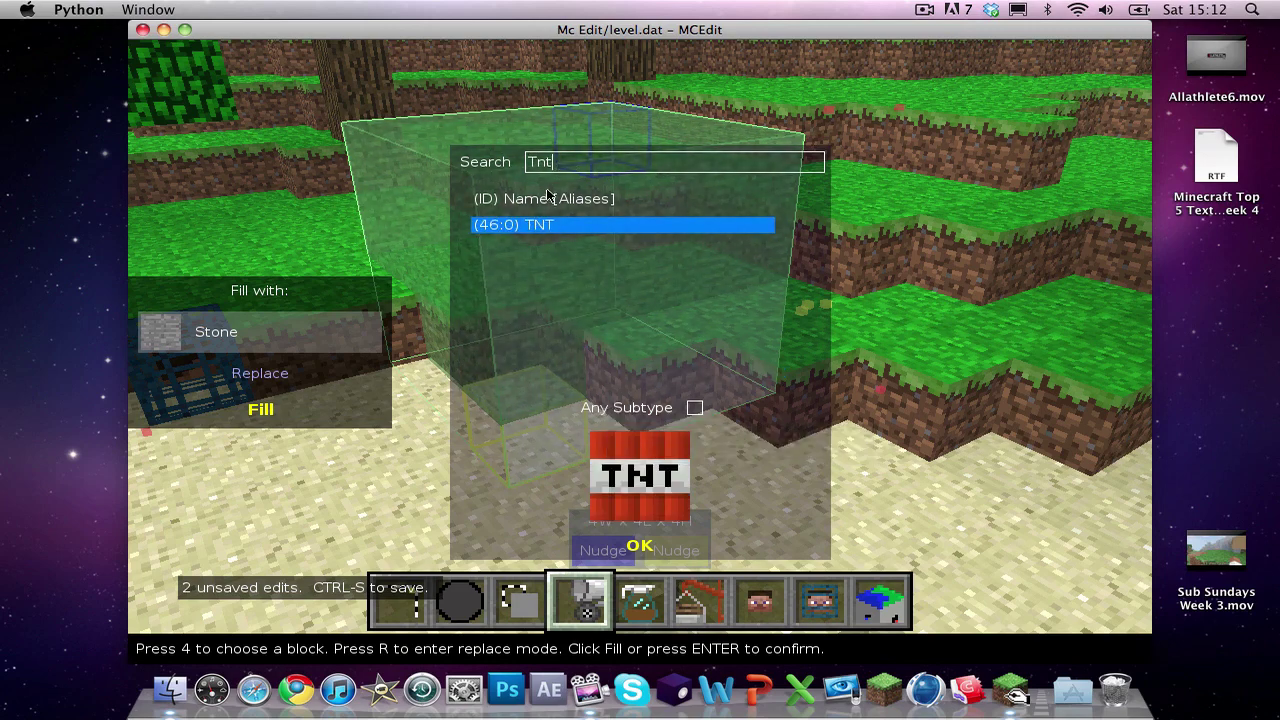
Step: Clear the block search and browse the full list of available fill blocks
key("BackSpace")
key("BackSpace")
key("BackSpace")
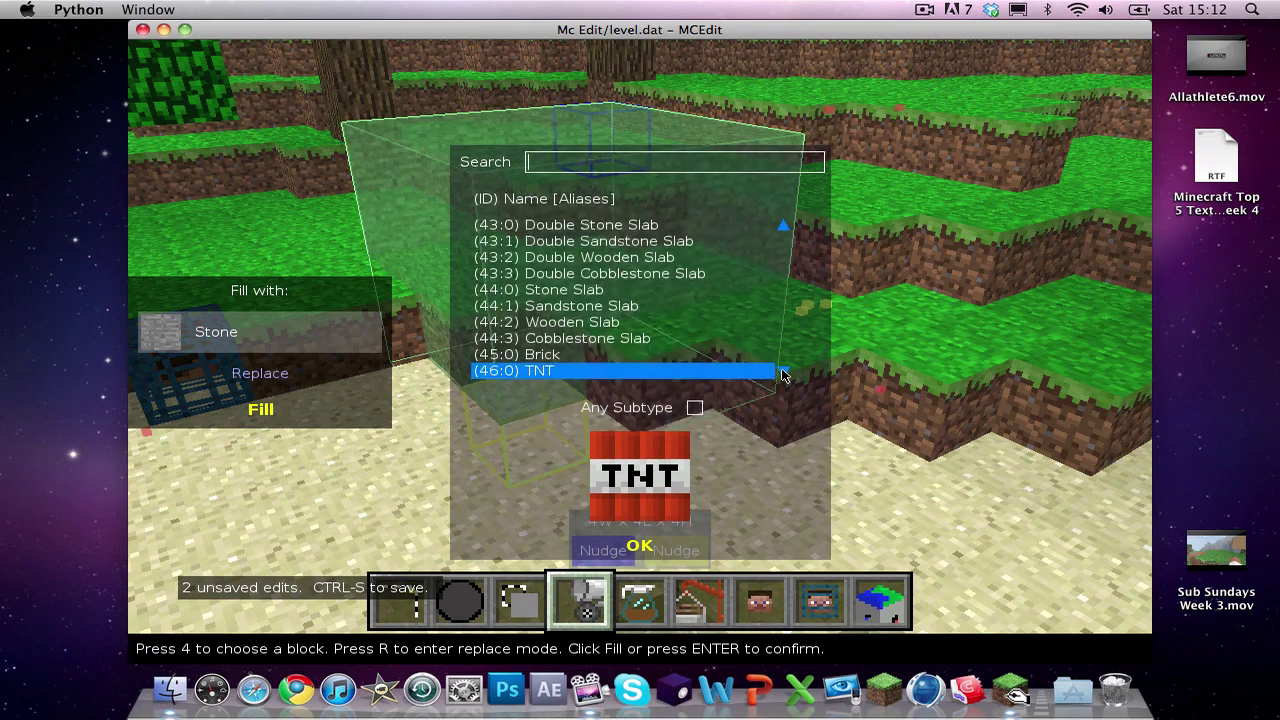
scroll(783, 374, "down", 10)
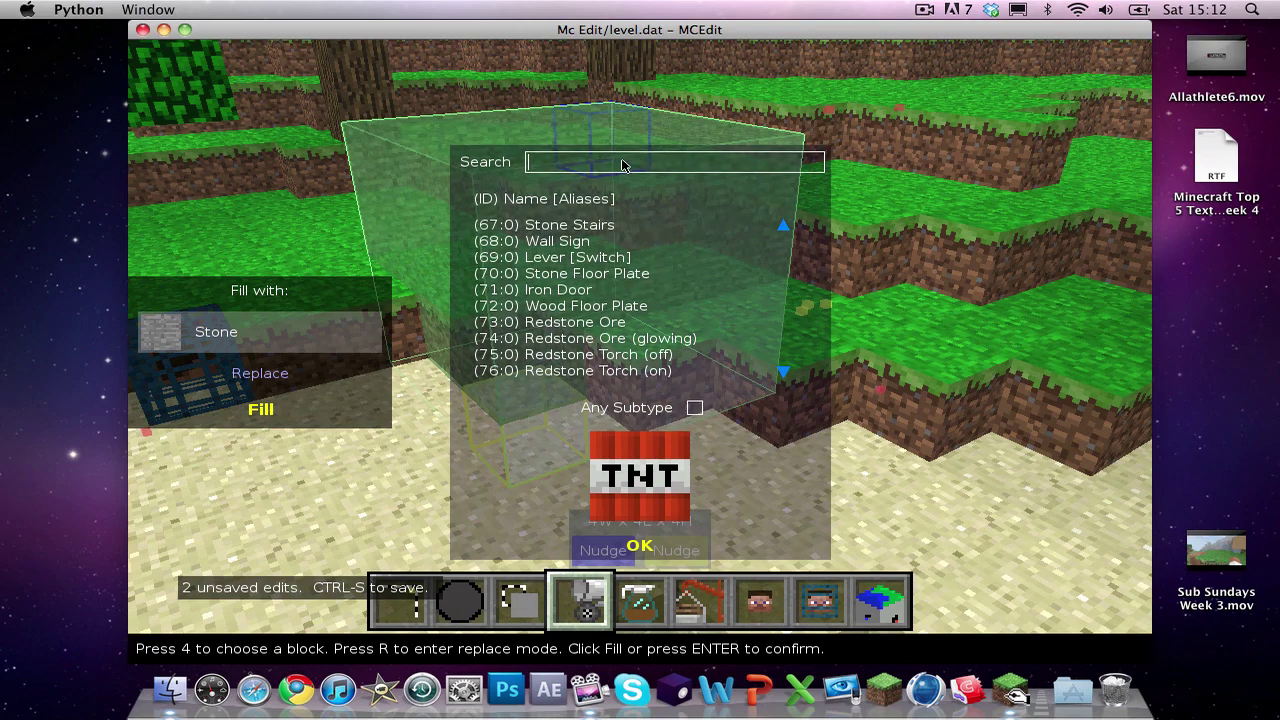
Step: Choose TNT (46:0) as the fill block and fill the selected 4W x 4L x 4H box with it
type("tnt")
left_click(537, 224)
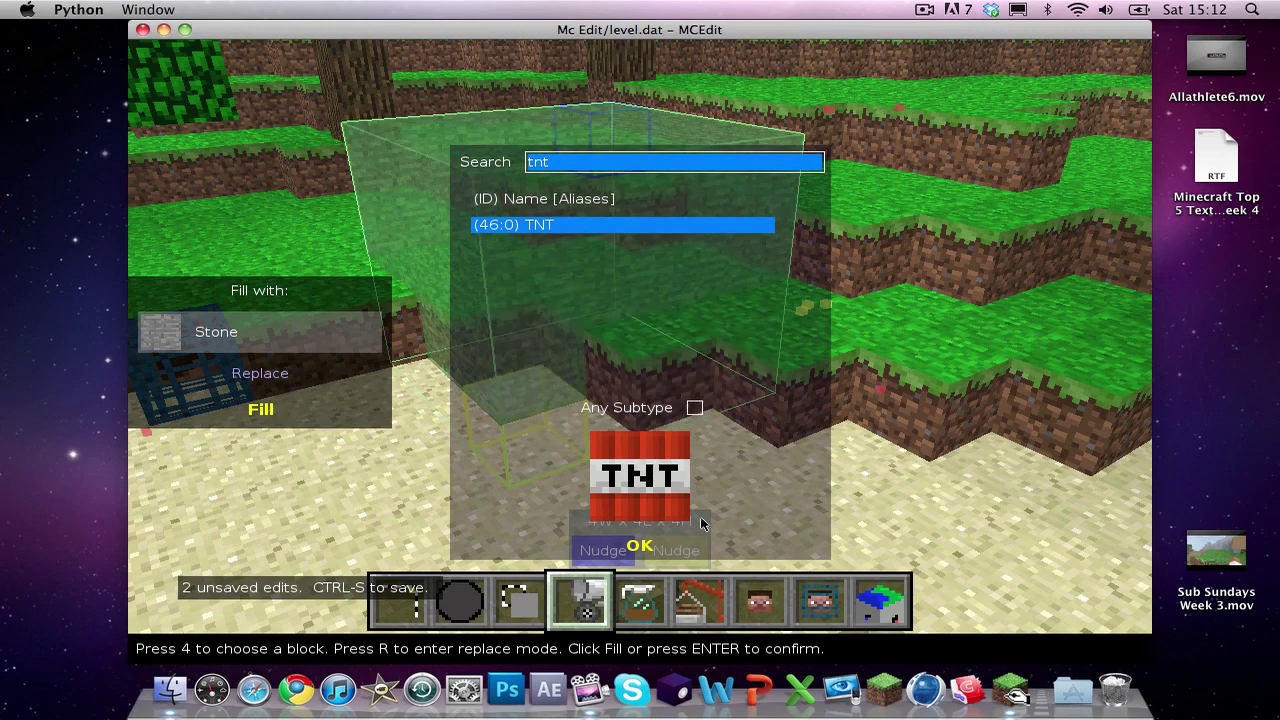
left_click(639, 546)
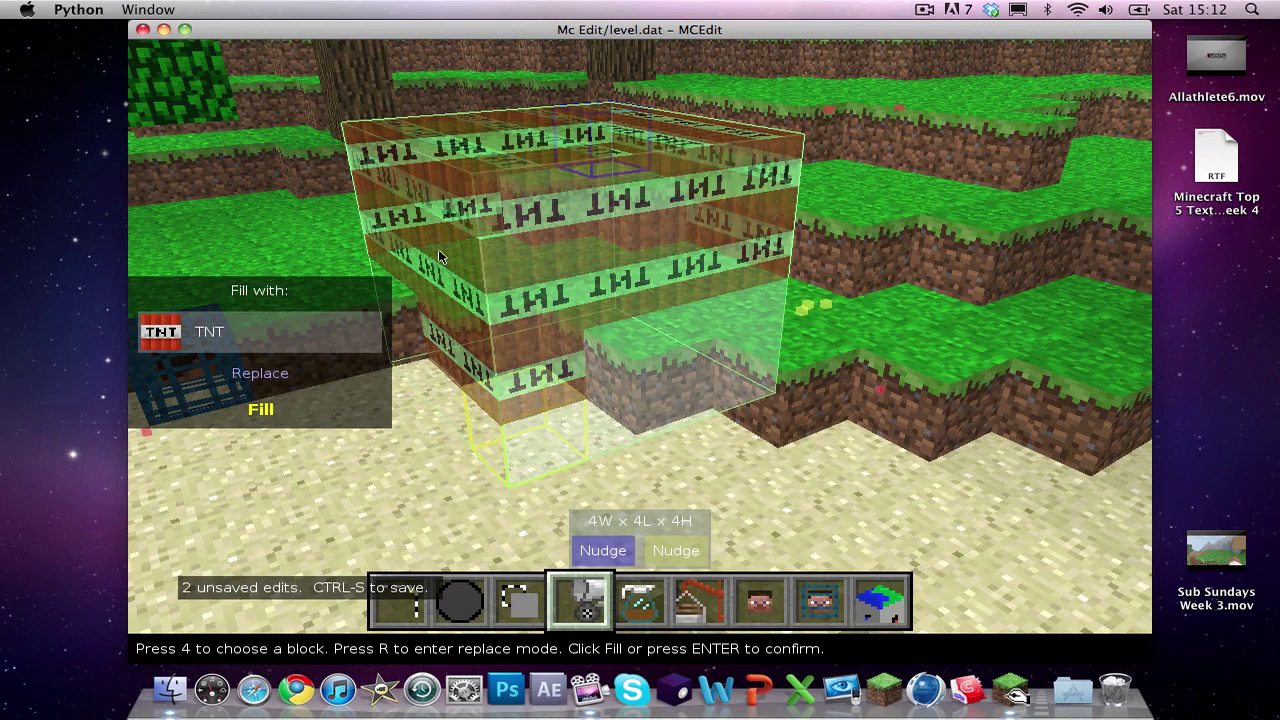
key("s")
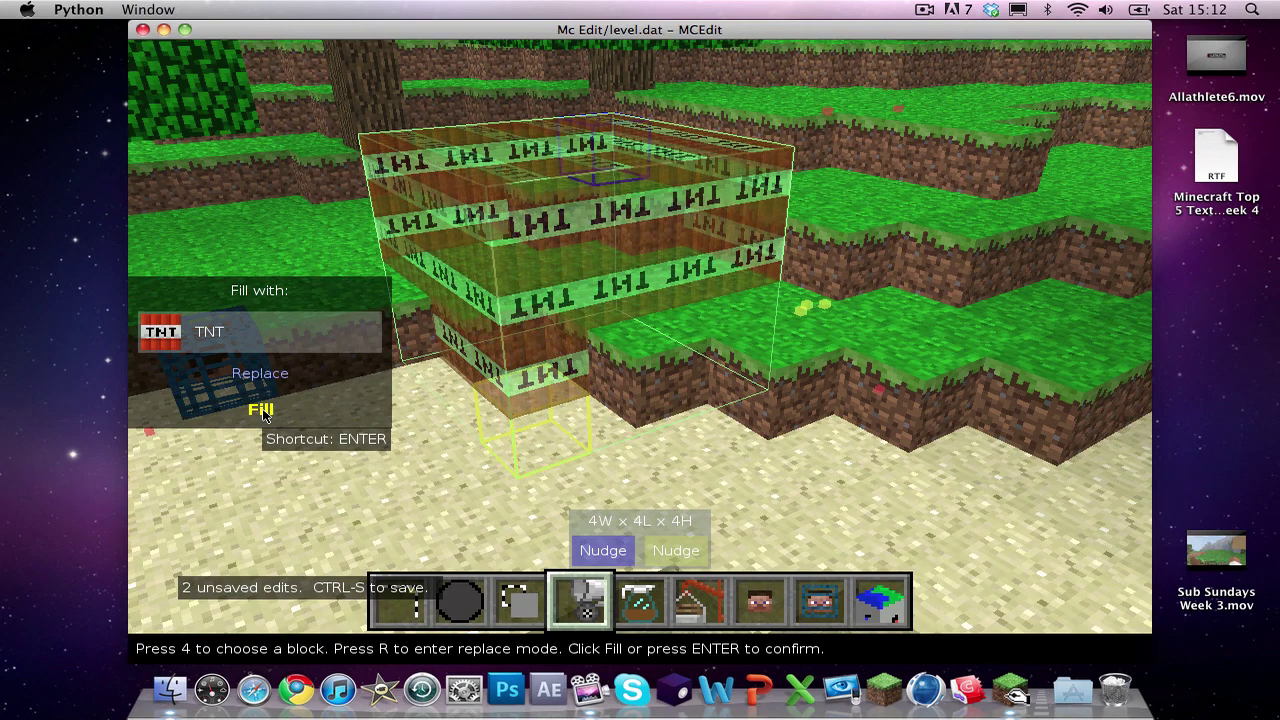
left_click(262, 414)
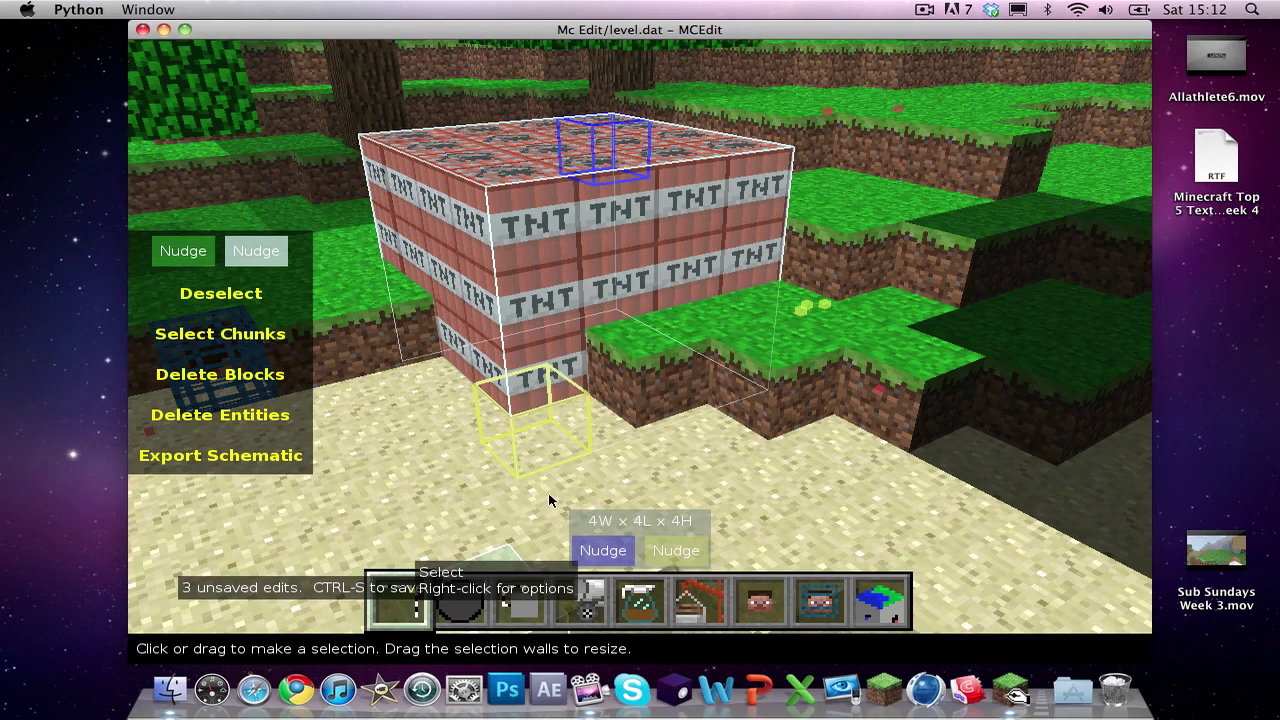
Step: Clear the selection around the TNT cube, along with any stray small selection made on the nearby sand
key("s")
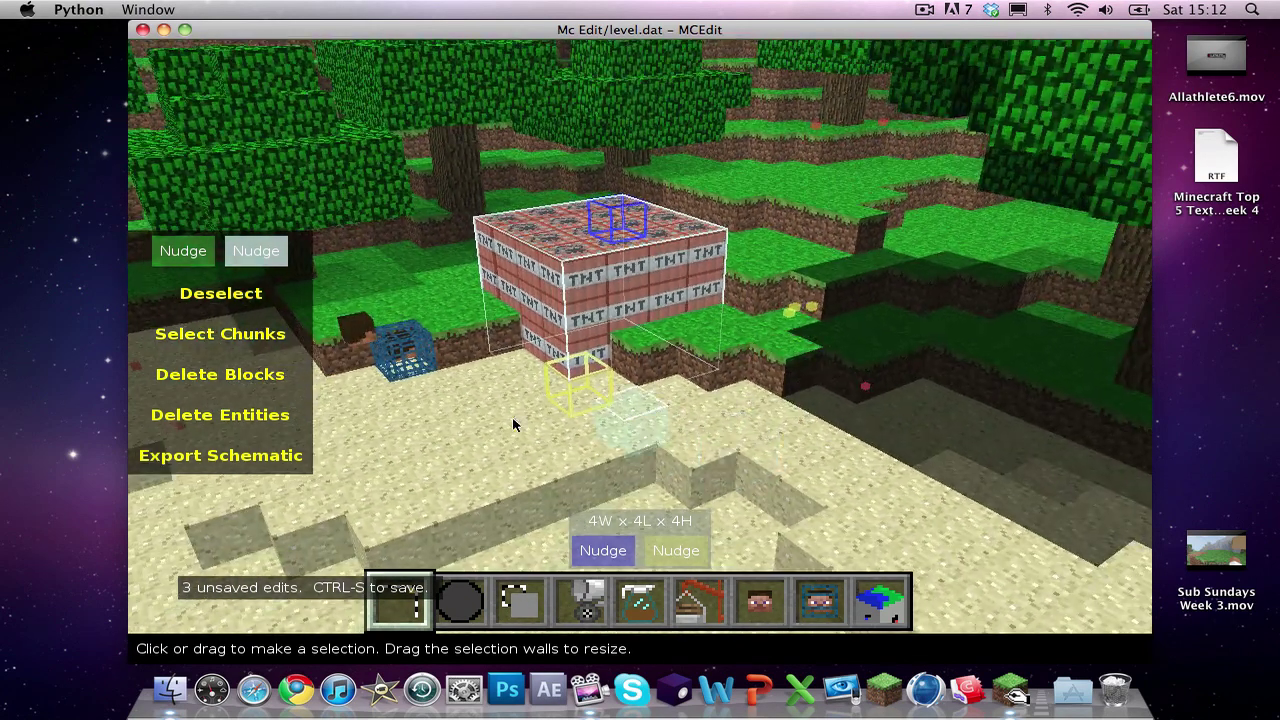
left_click_drag(445, 470, 447, 473)
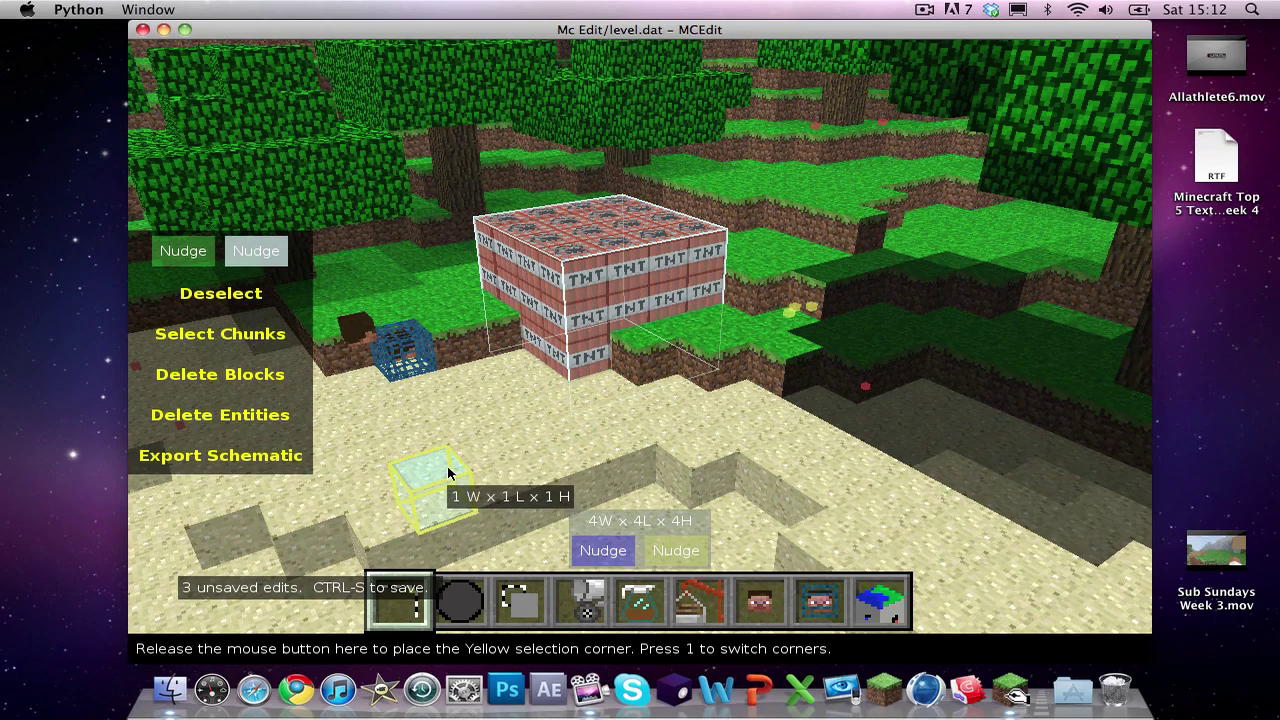
key("w")
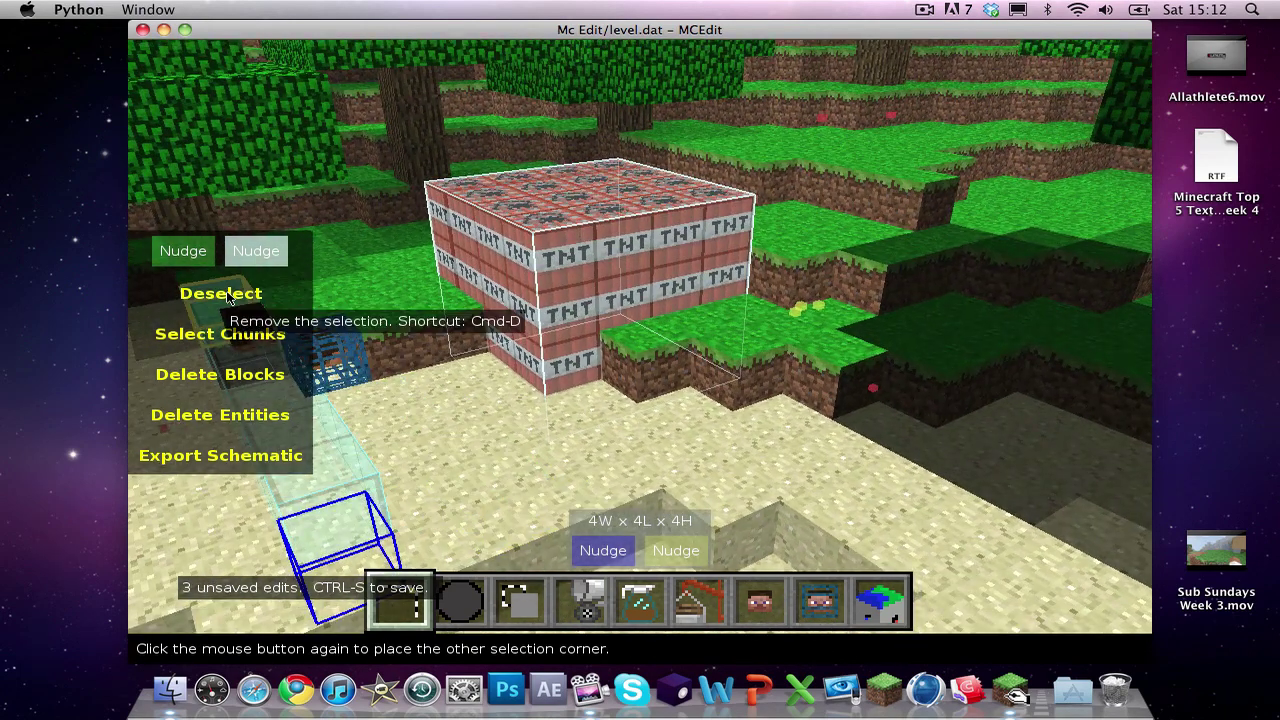
left_click(228, 294)
key("s")
key("a")
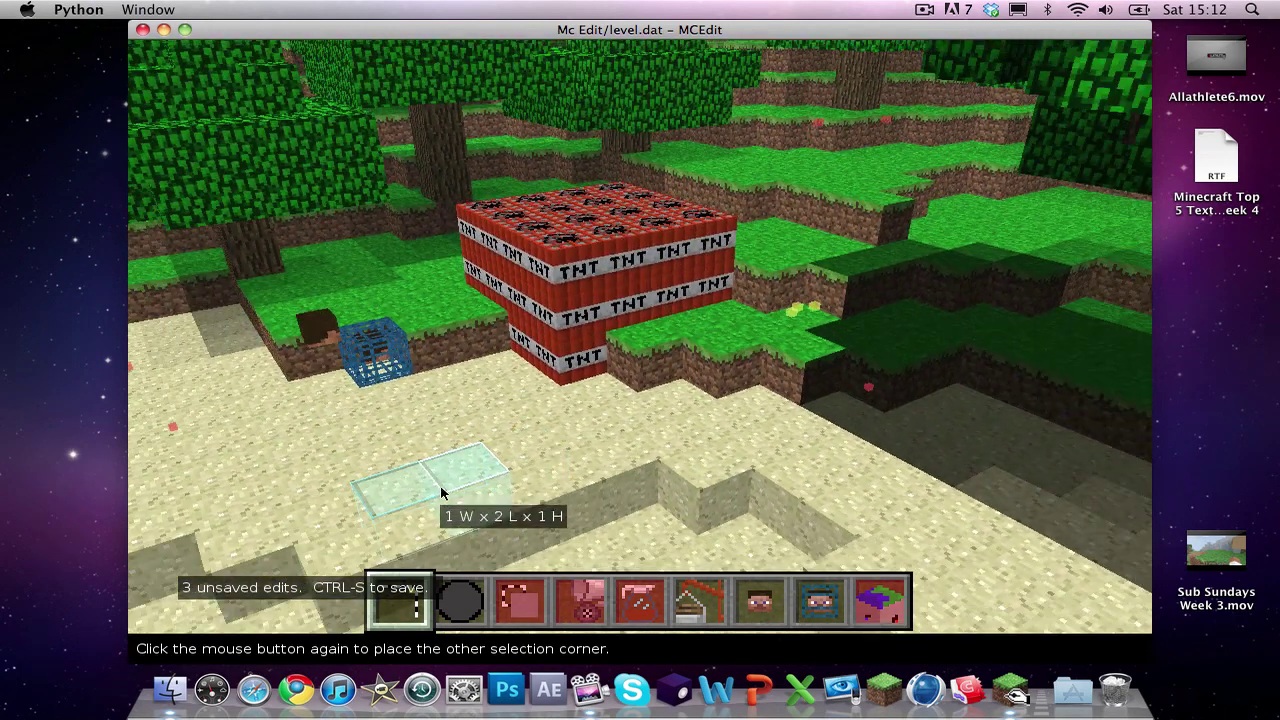
left_click(441, 492)
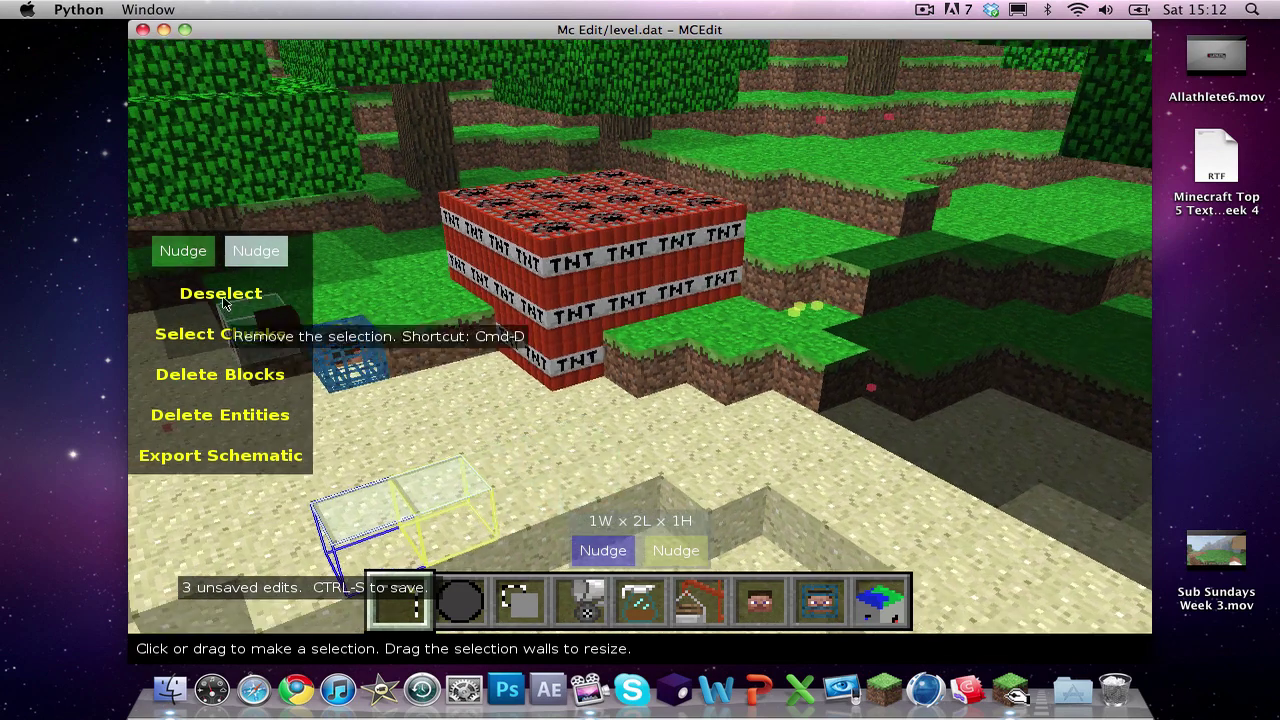
left_click(225, 295)
key("s")
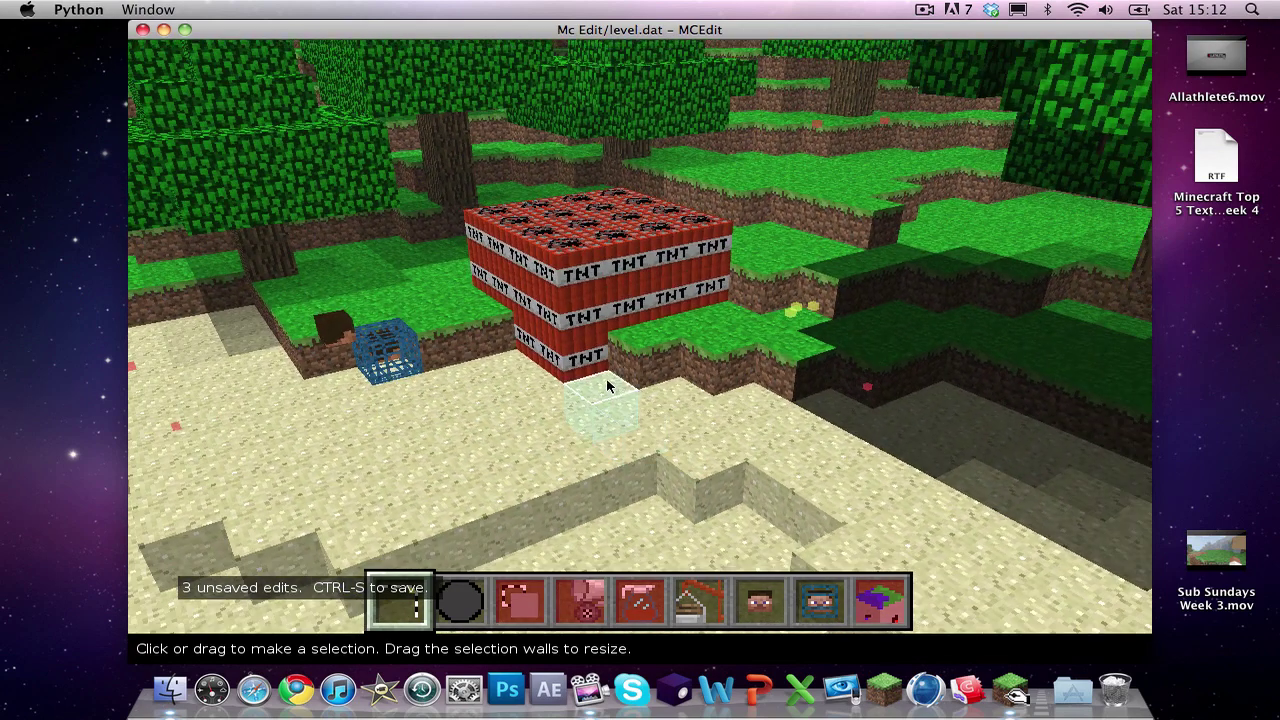
Step: Select a 4W x 4L x 1H area of ground directly beside the TNT cube
left_click(606, 386)
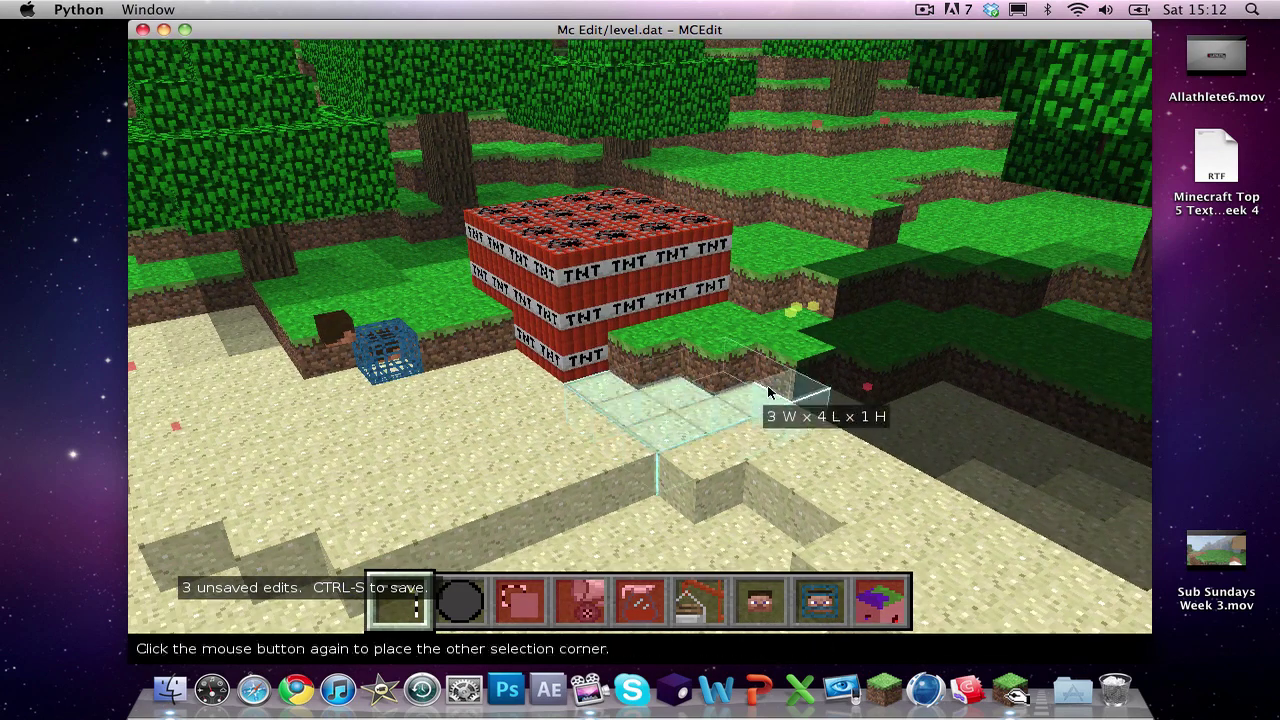
left_click(822, 404)
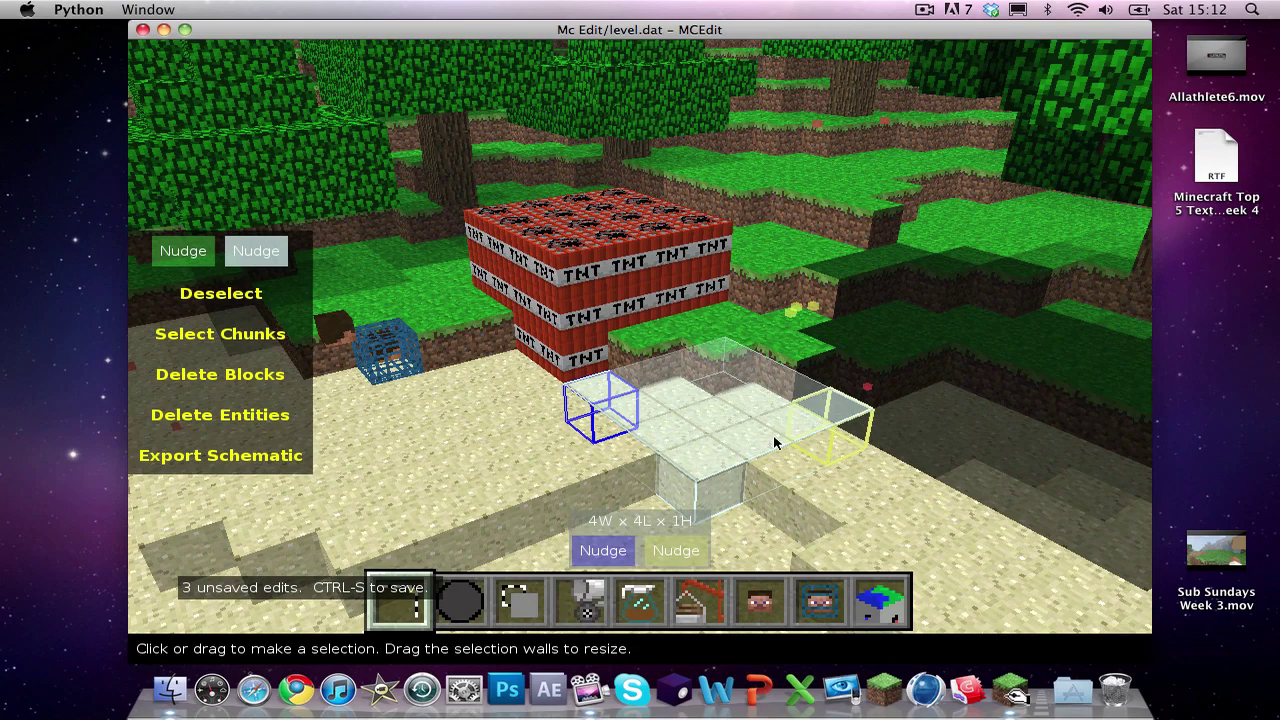
key("w")
key("s")
Step: Nudge the new selection's blue corner upward until the box is 4H high
left_click(596, 557)
key("q")
key("q")
key("q")
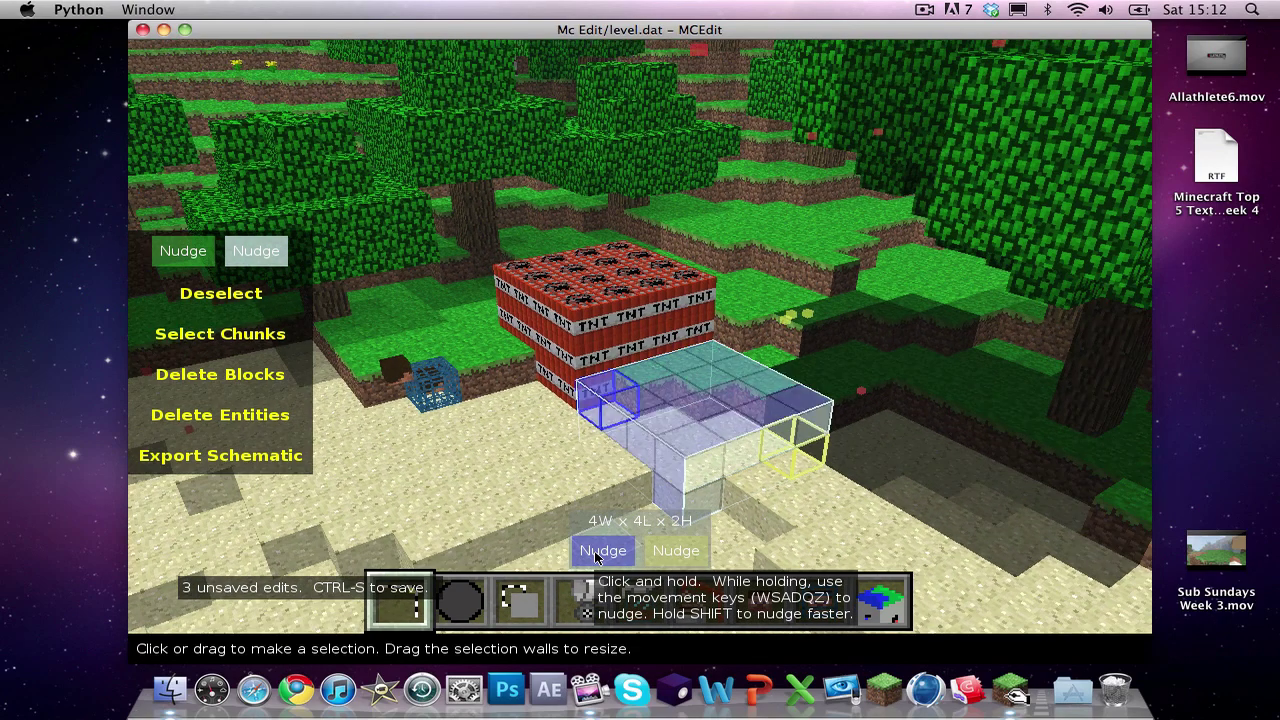
left_click_drag(598, 556, 598, 556)
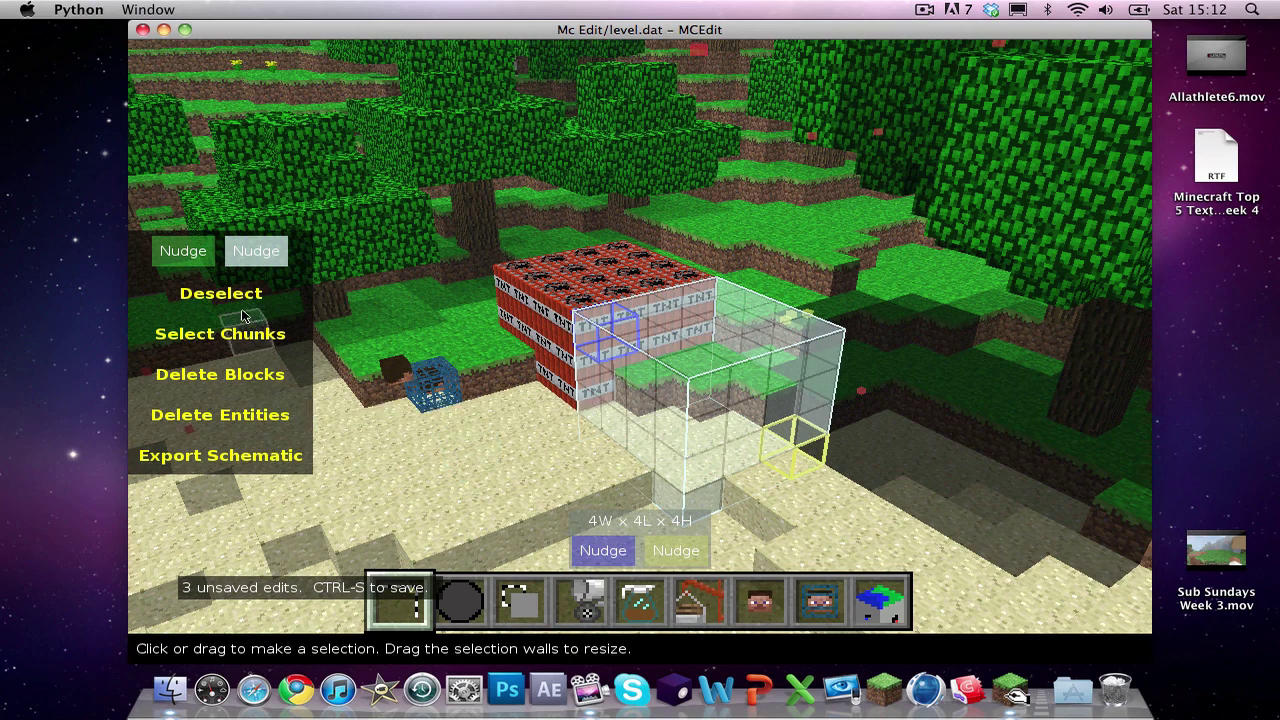
Step: Fill the box beside the TNT with Double Wooden Slab (43:2), and deselect it
left_click(598, 598)
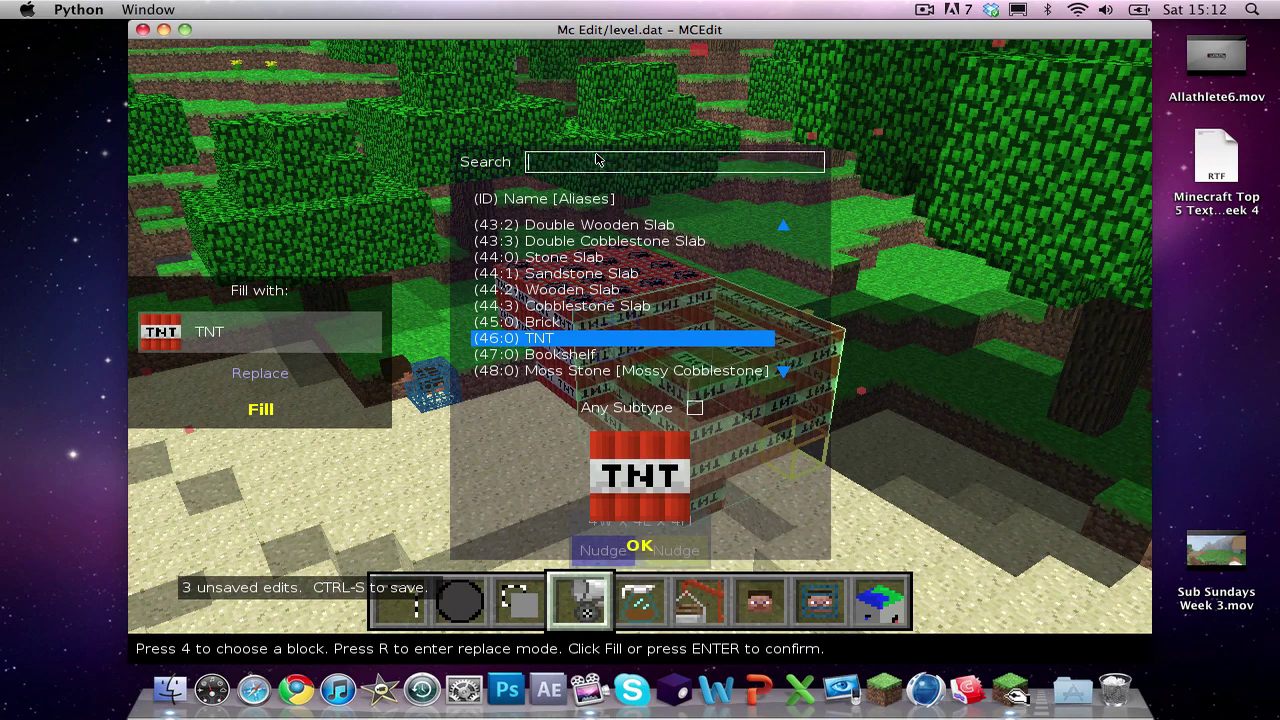
left_click(615, 226)
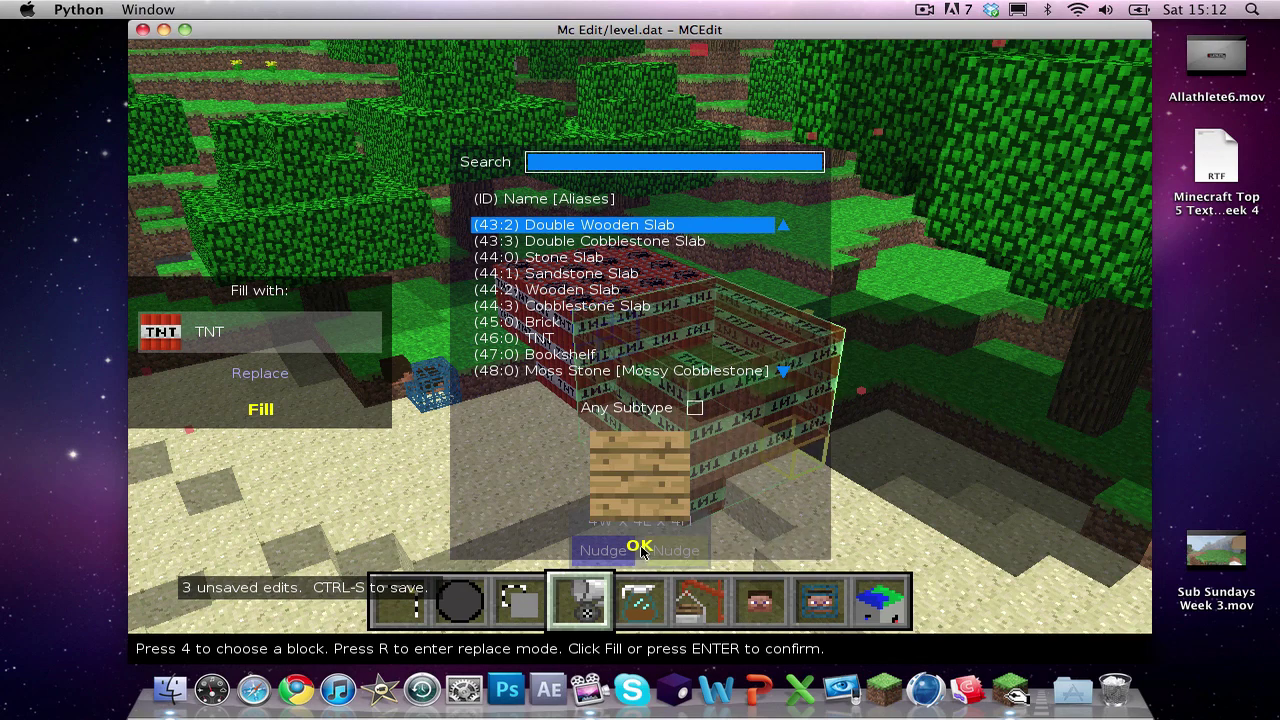
key("Return")
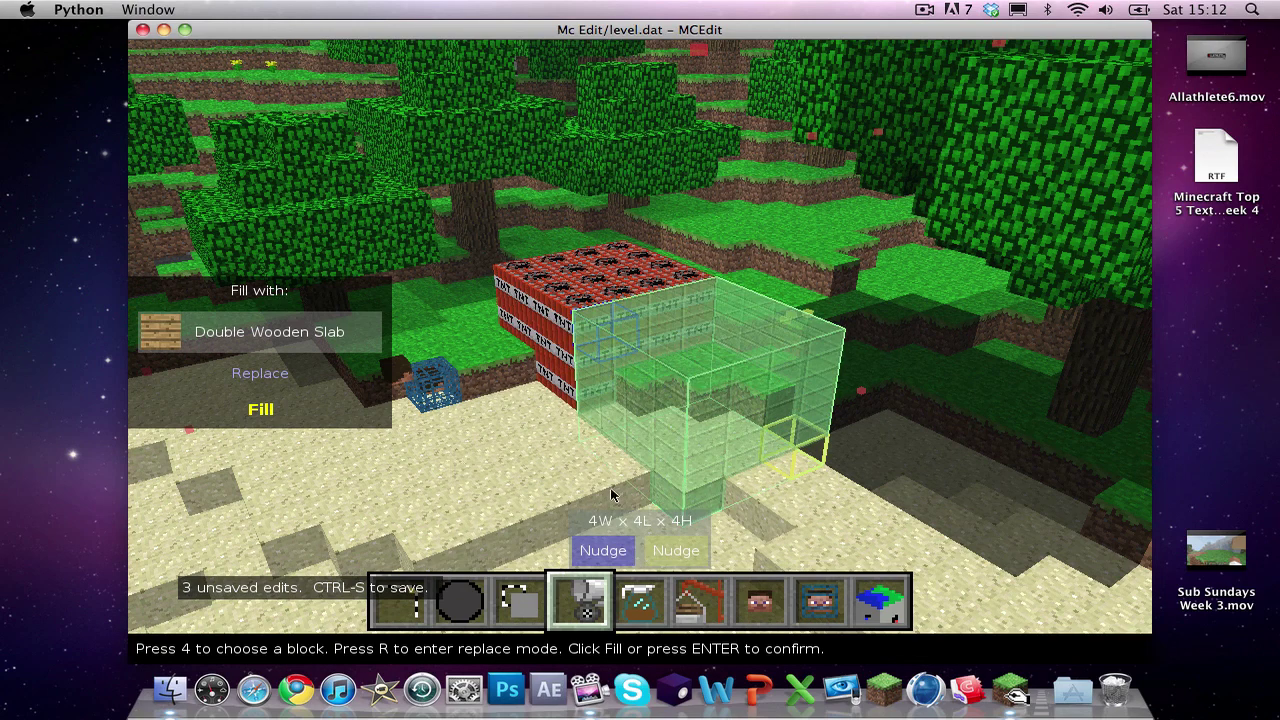
left_click(260, 409)
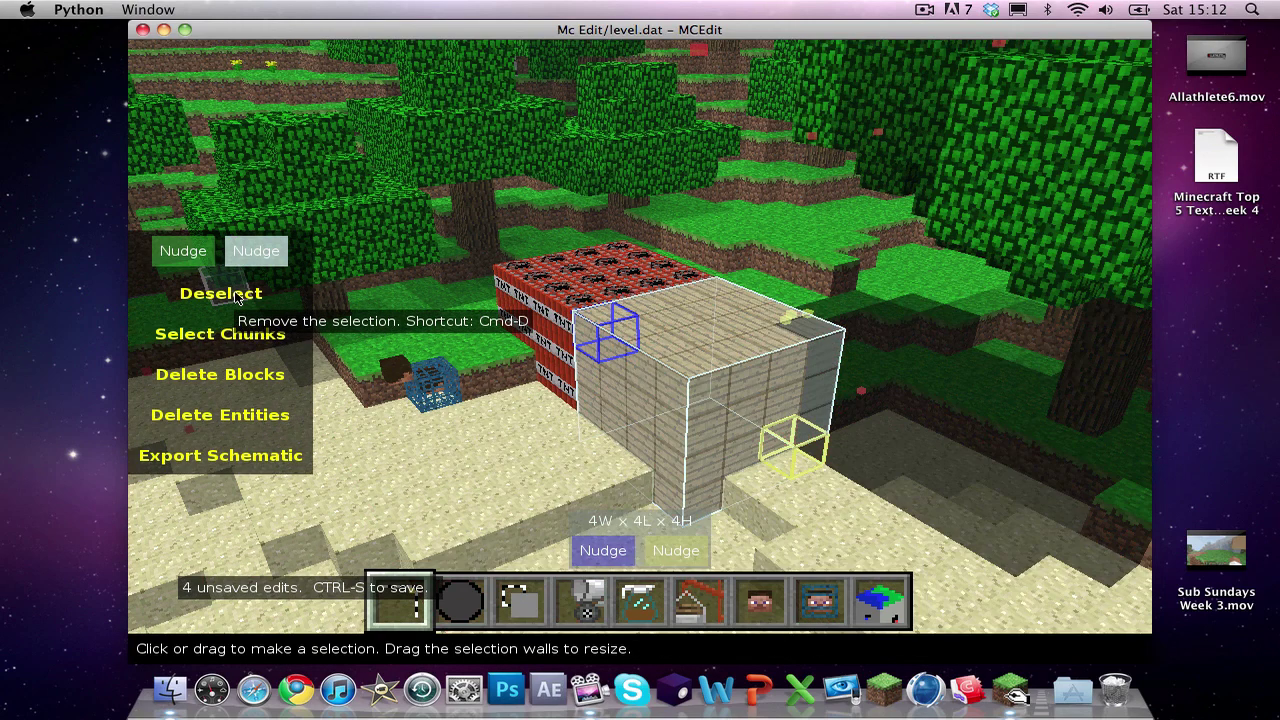
left_click(236, 293)
key("w")
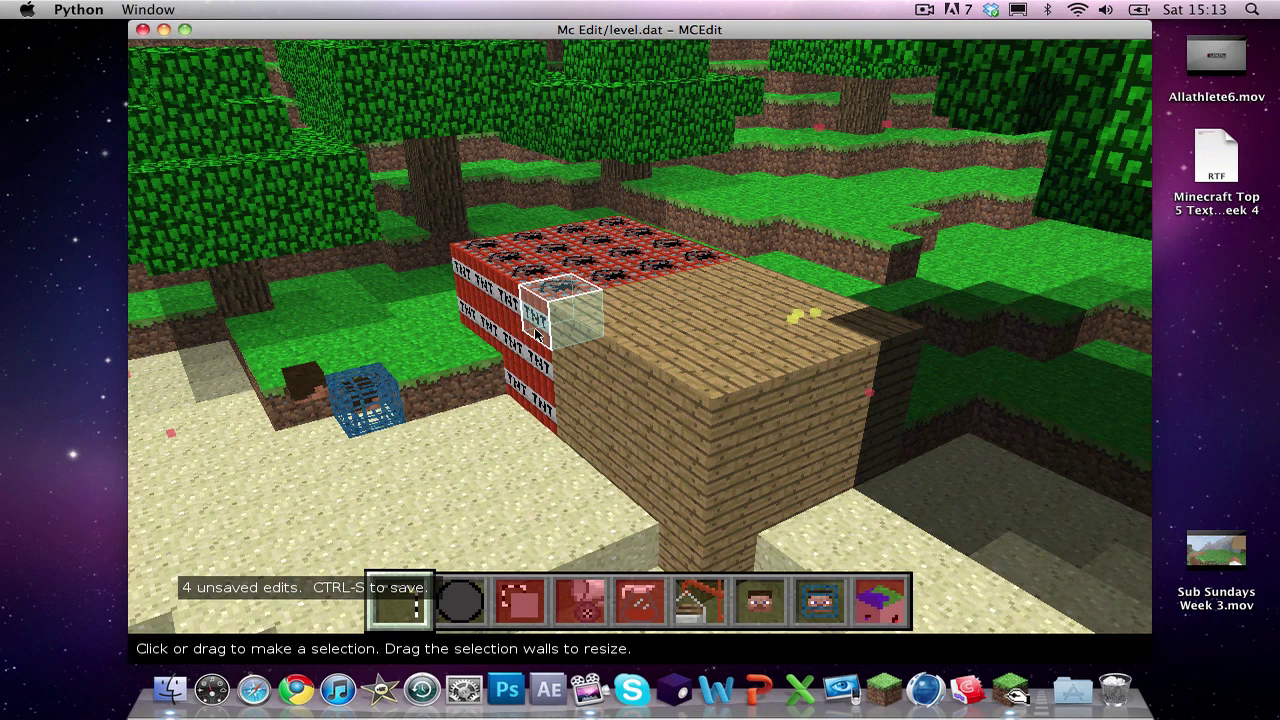
Step: Quit MCEdit with the world's edits saved, and switch to Minecraft, logging in with the remembered account
key("Escape")
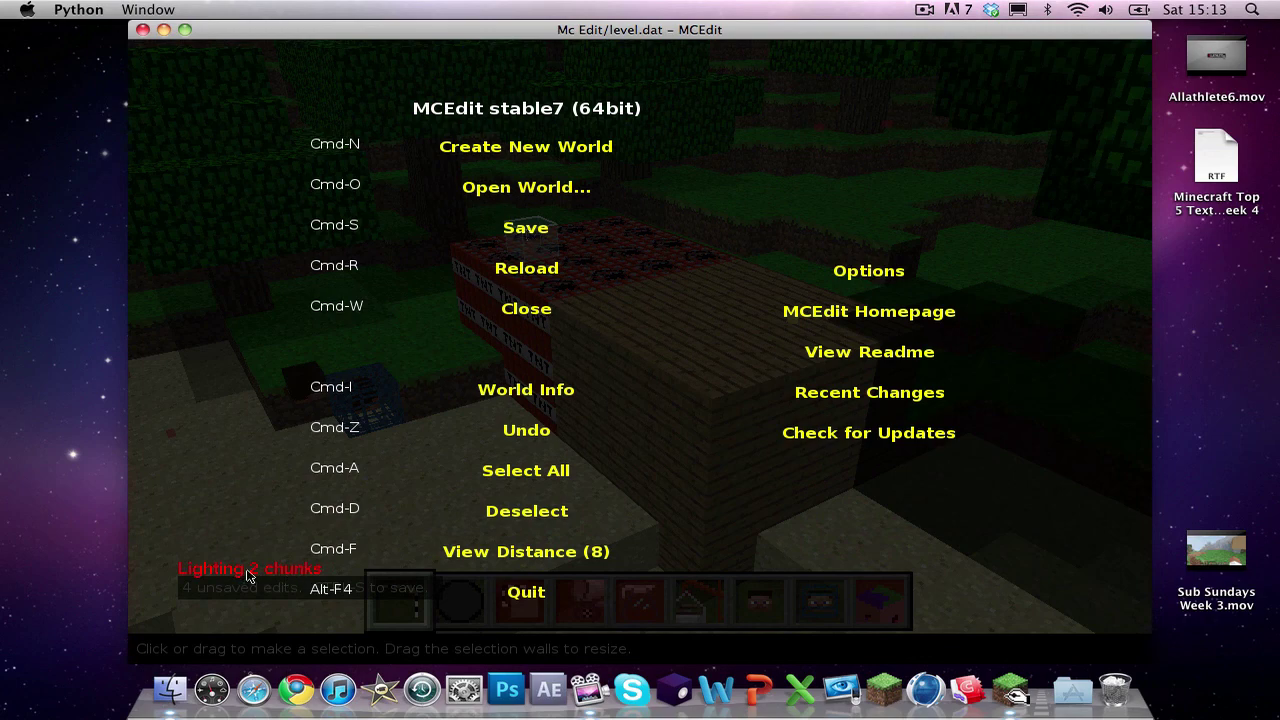
left_click(524, 596)
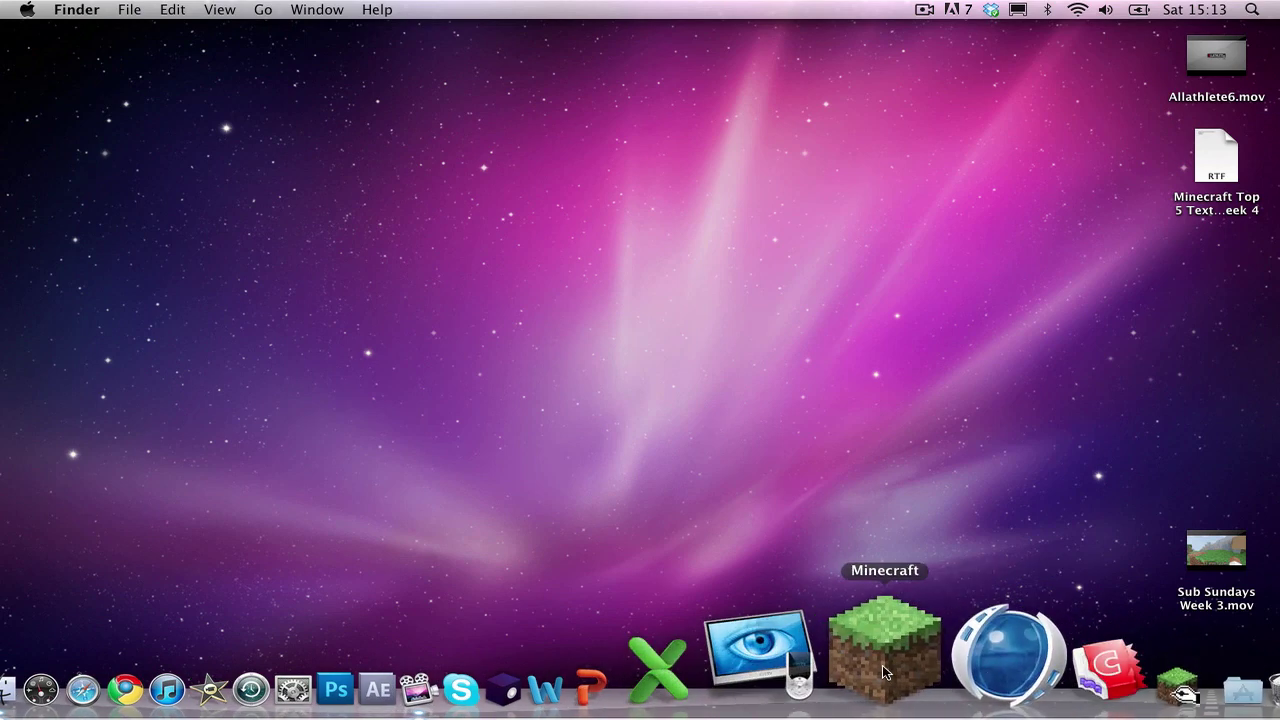
left_click(881, 653)
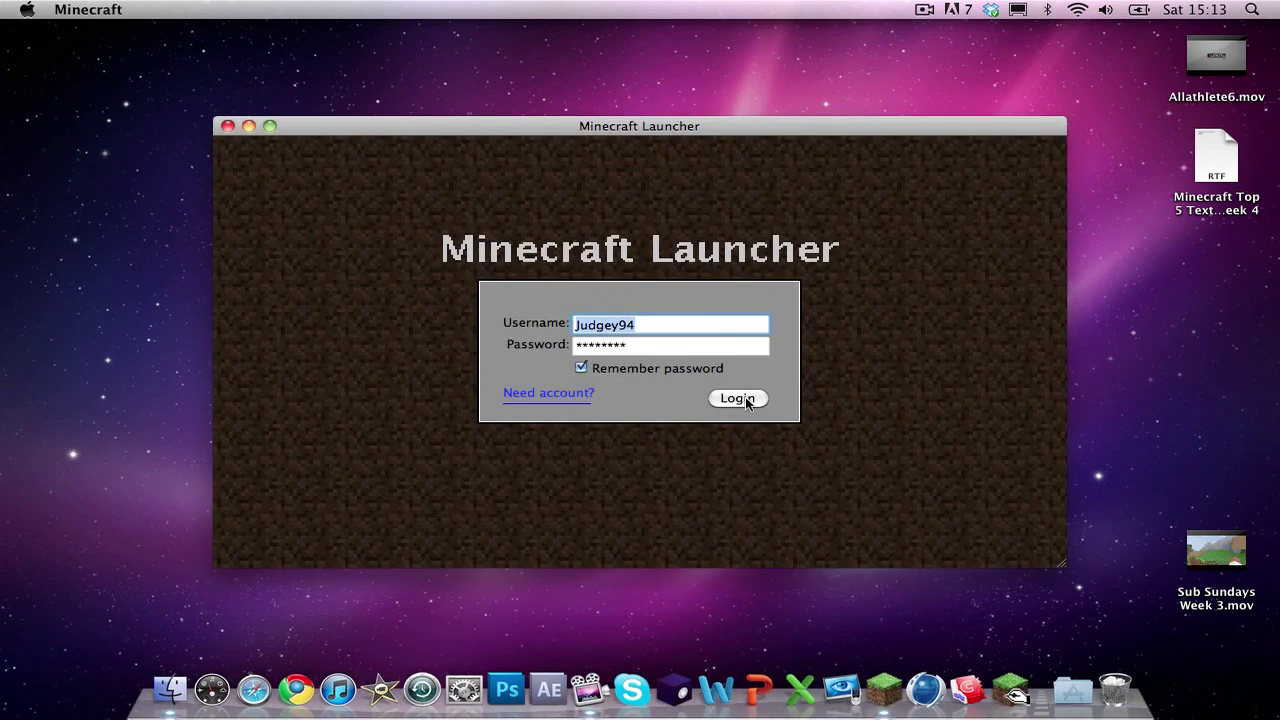
left_click(740, 399)
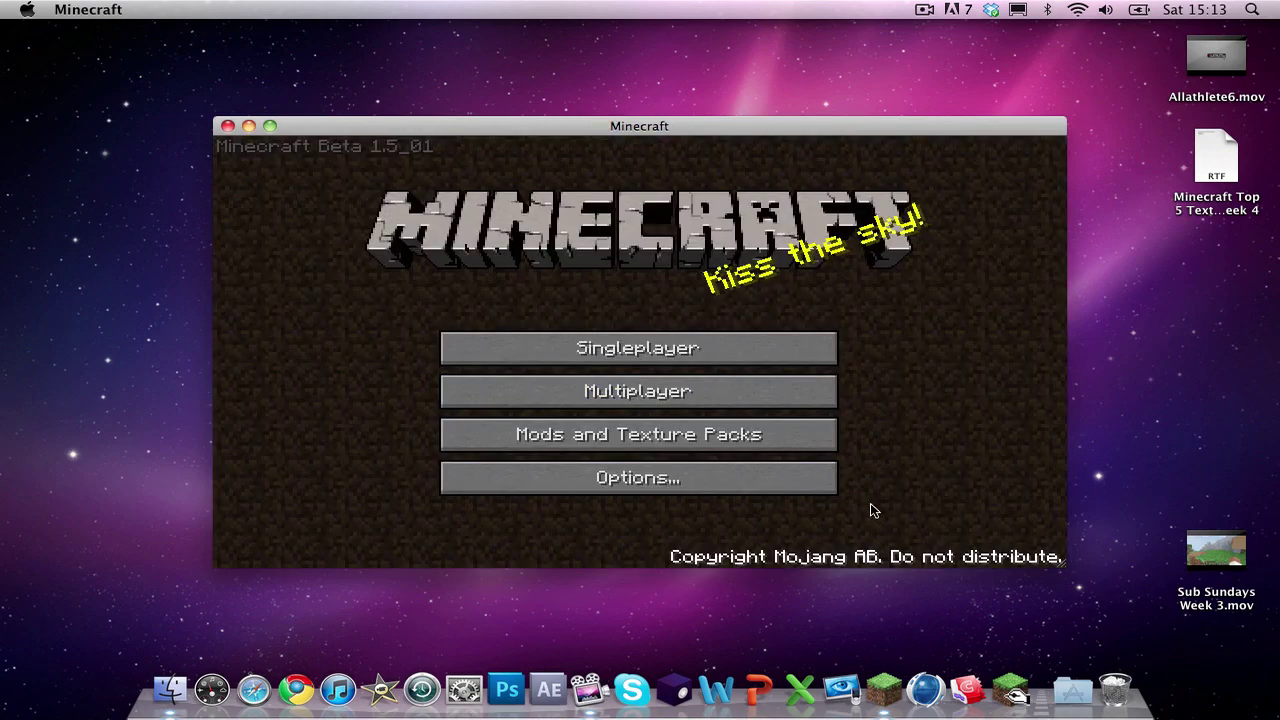
Step: Play the singleplayer world "Mc Edit" and walk up to the wooden slab wall beside the TNT, hitting one block
left_click(806, 352)
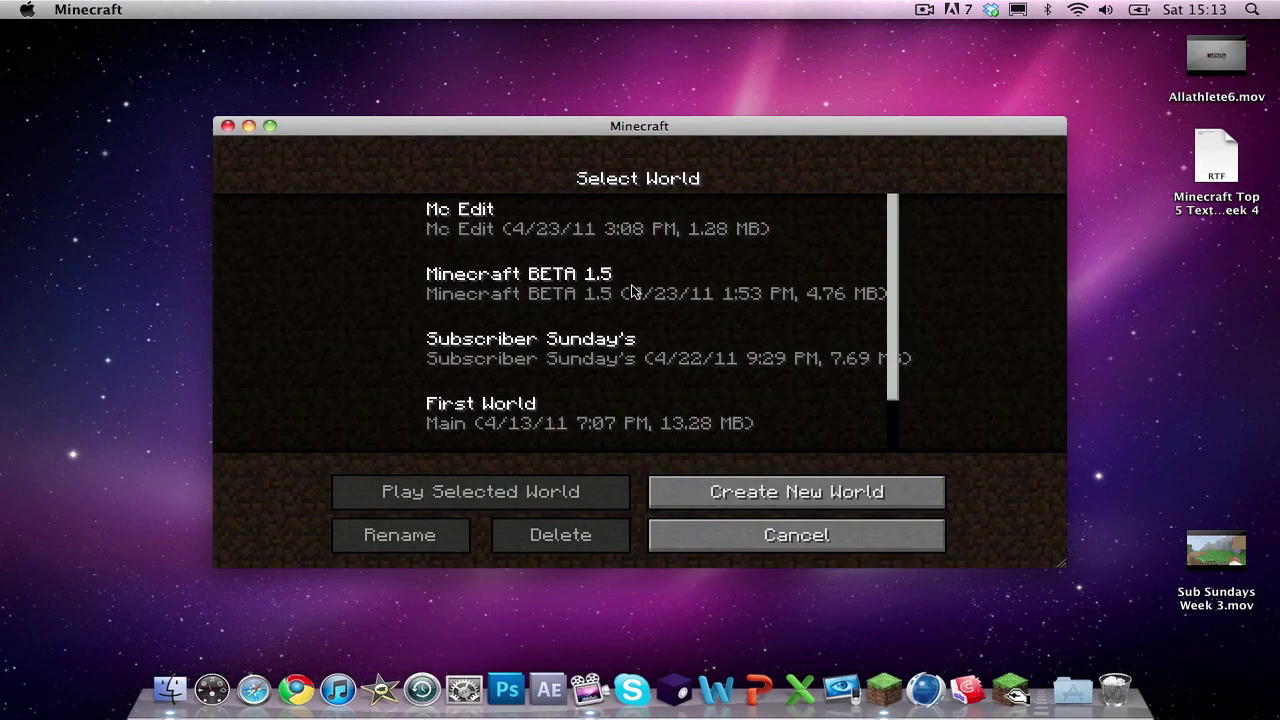
left_click(512, 228)
left_click(500, 491)
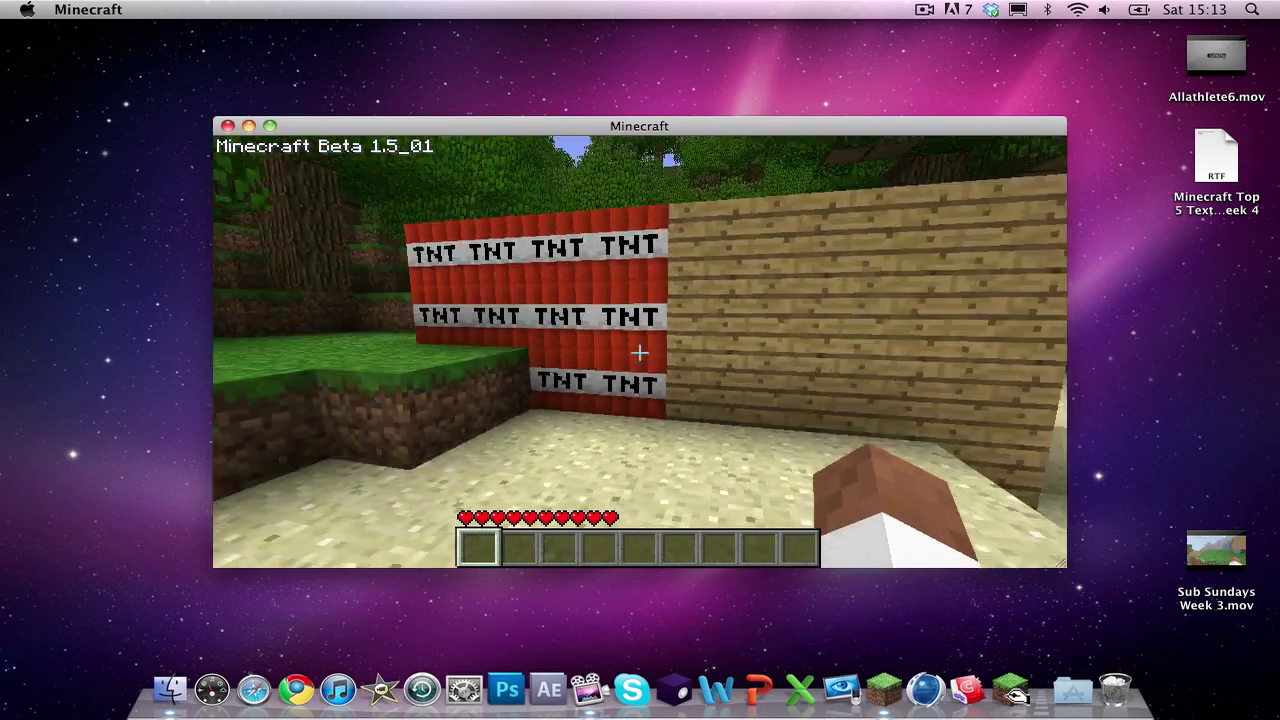
key("w")
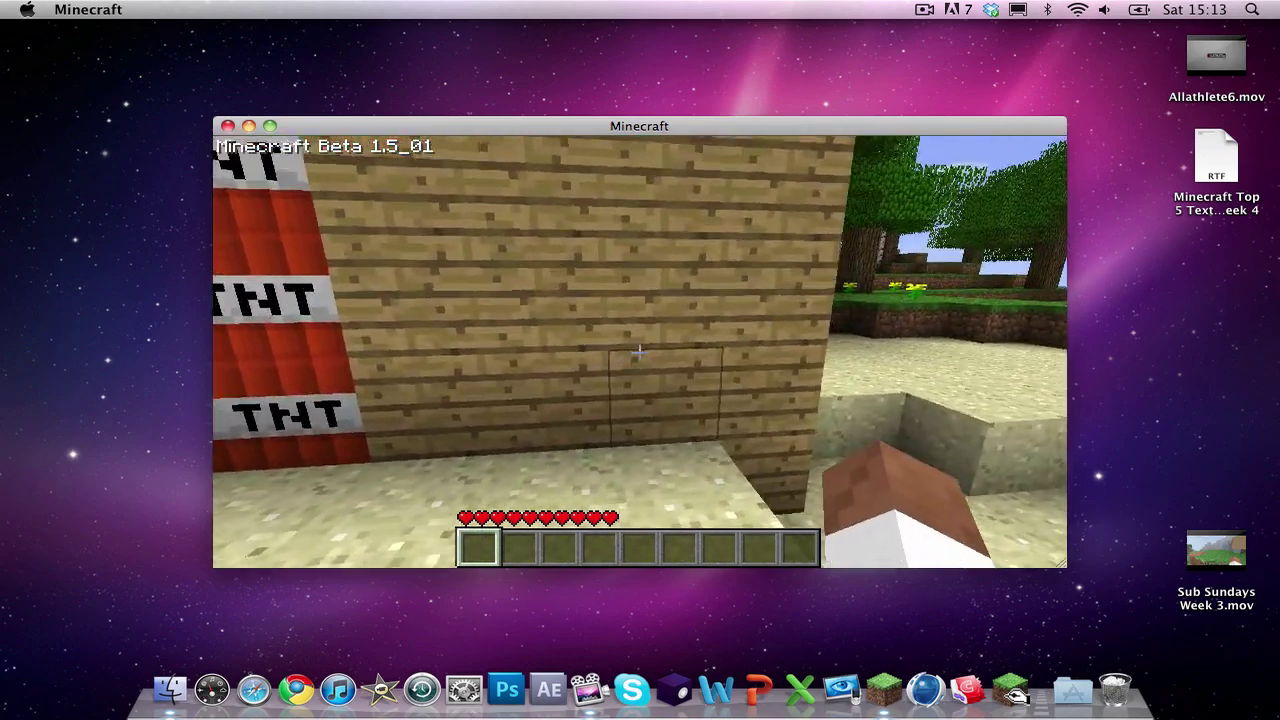
left_click(640, 352)
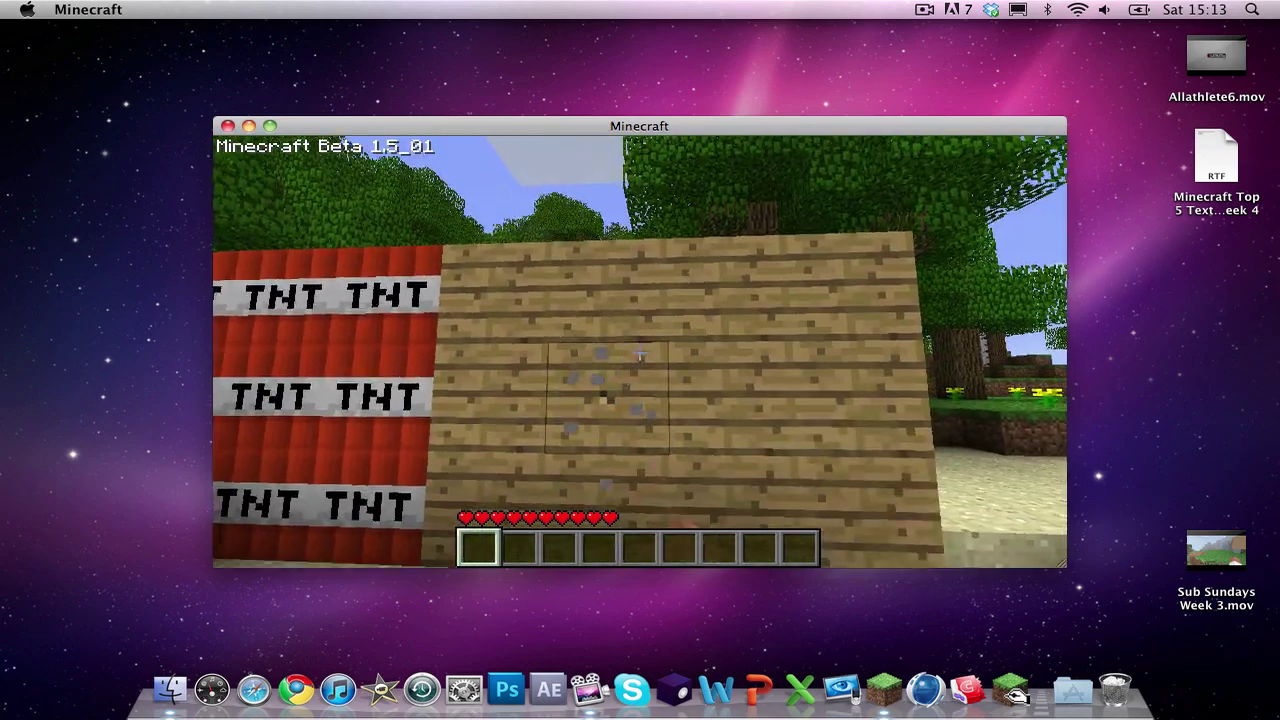